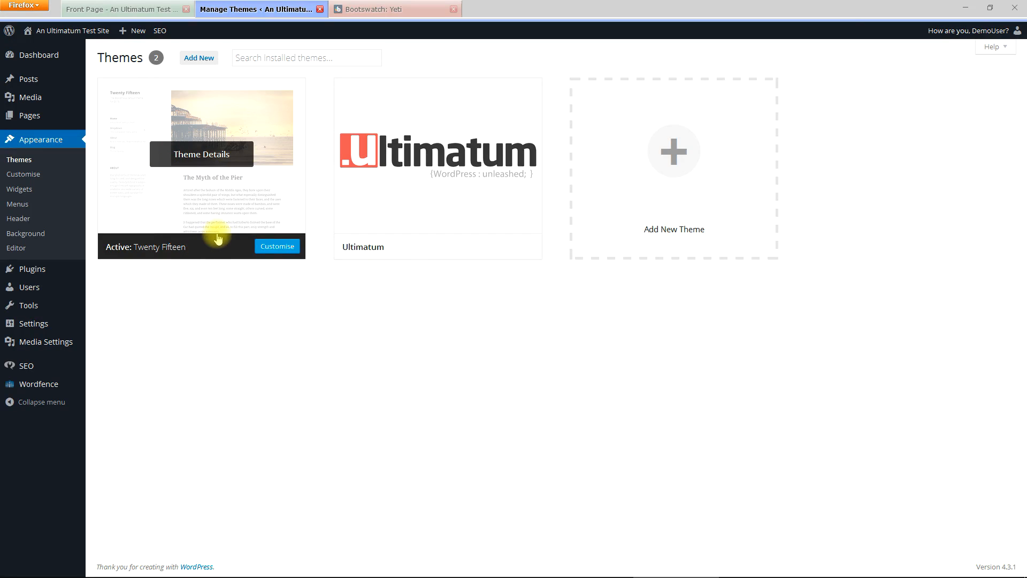
# Step: View the site's front page under the current theme, and activate the Ultimatum theme, dismissing the activation notice
pyautogui.click(130, 10)
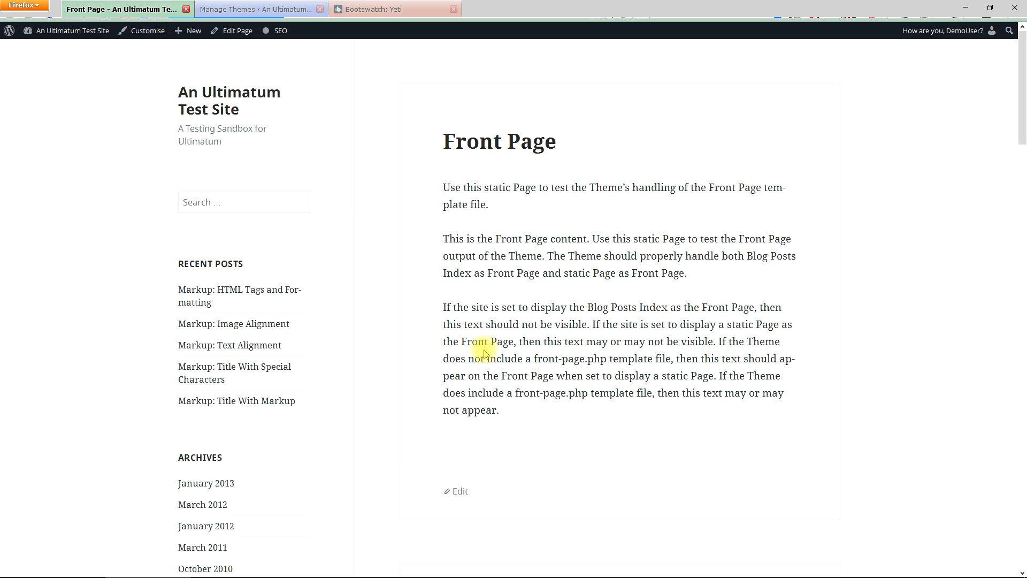
pyautogui.click(256, 9)
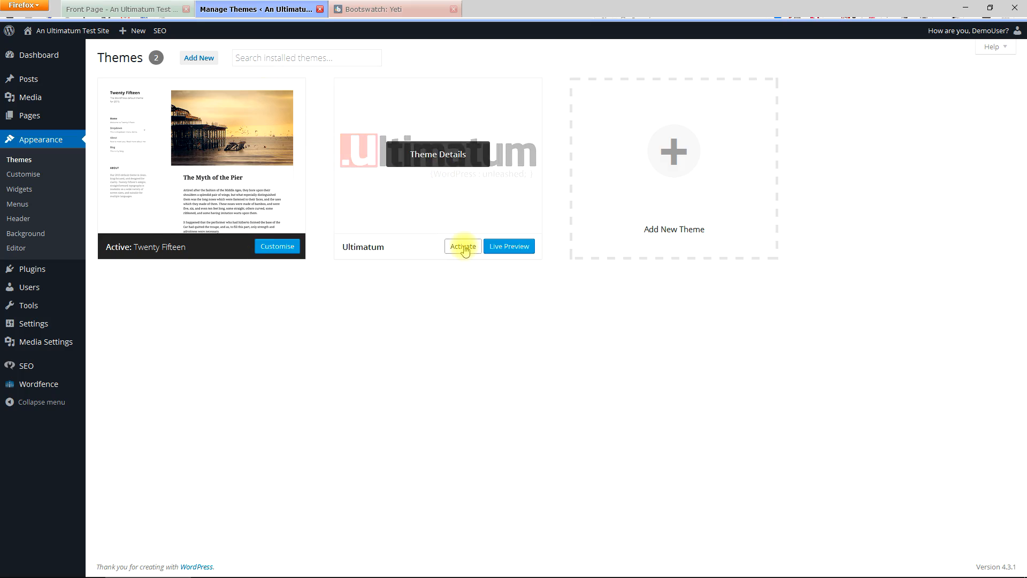
pyautogui.click(463, 247)
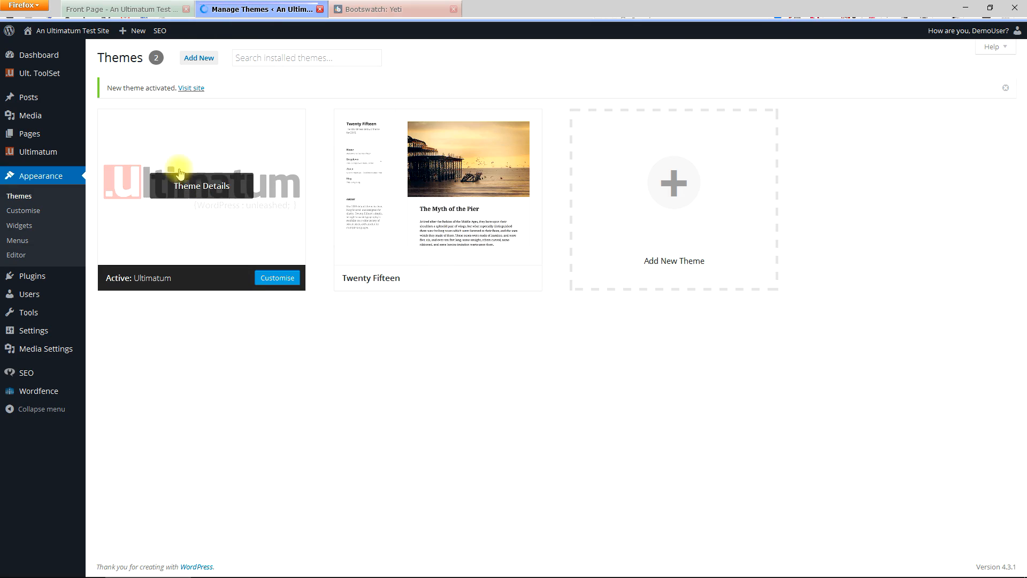
pyautogui.click(1005, 89)
# Step: Reload the site's front page to check how it looks with the Ultimatum theme, and return to the theme management page
pyautogui.click(117, 9)
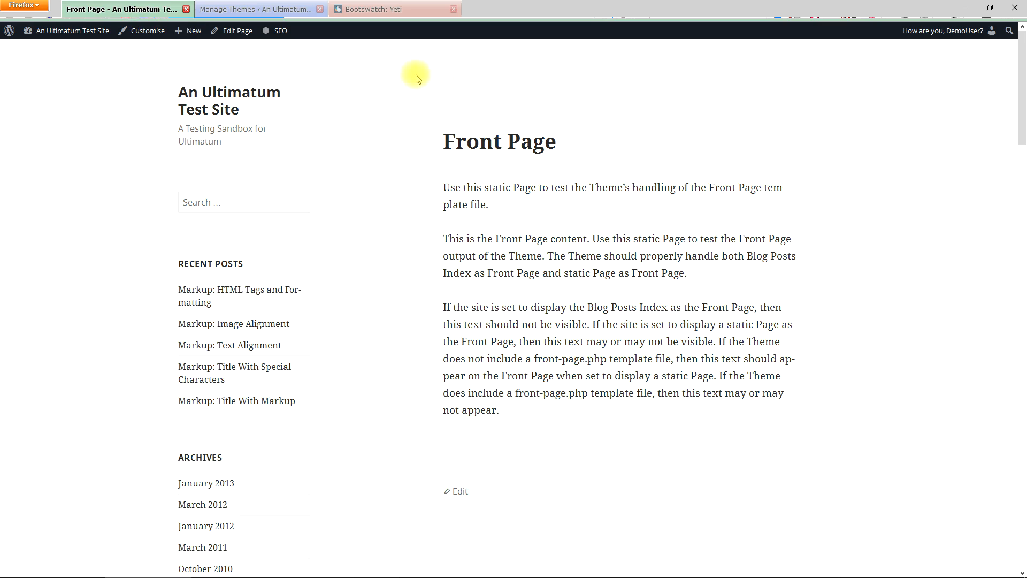
pyautogui.press('F5')
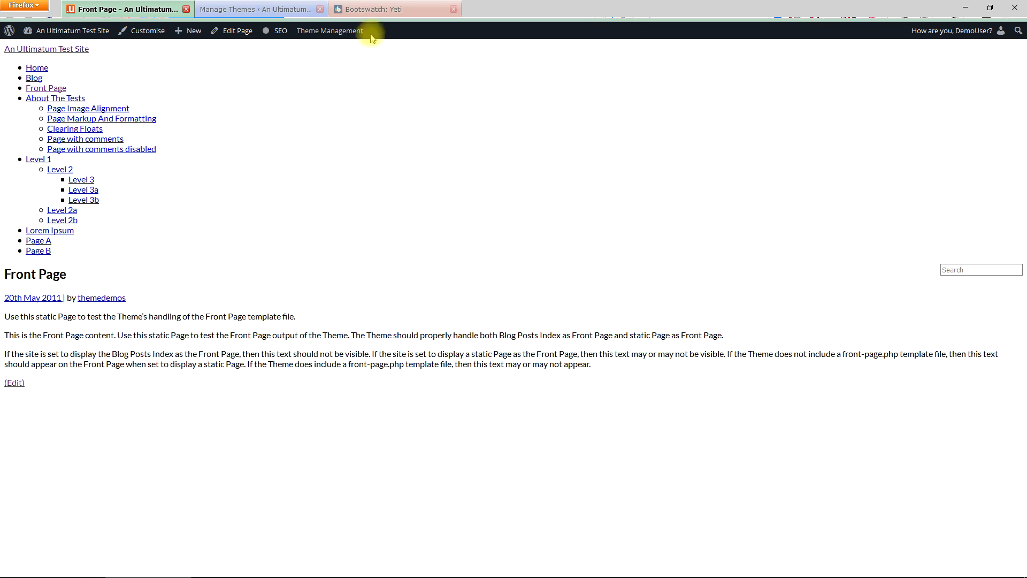
pyautogui.click(272, 10)
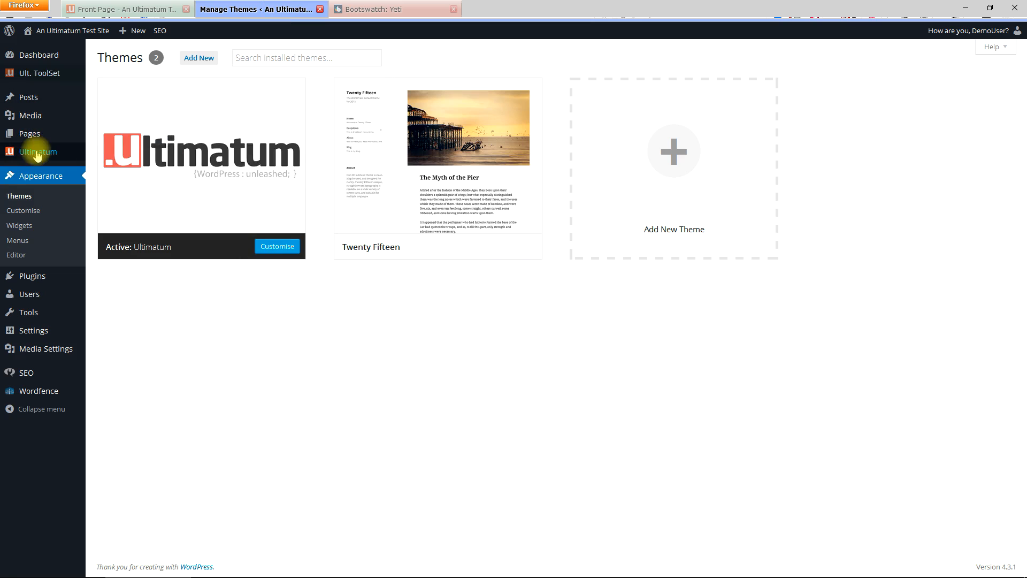
# Step: Create an Ultimatum child theme named My Yeti, without moving the Basic Template into it
pyautogui.moveTo(39, 155)
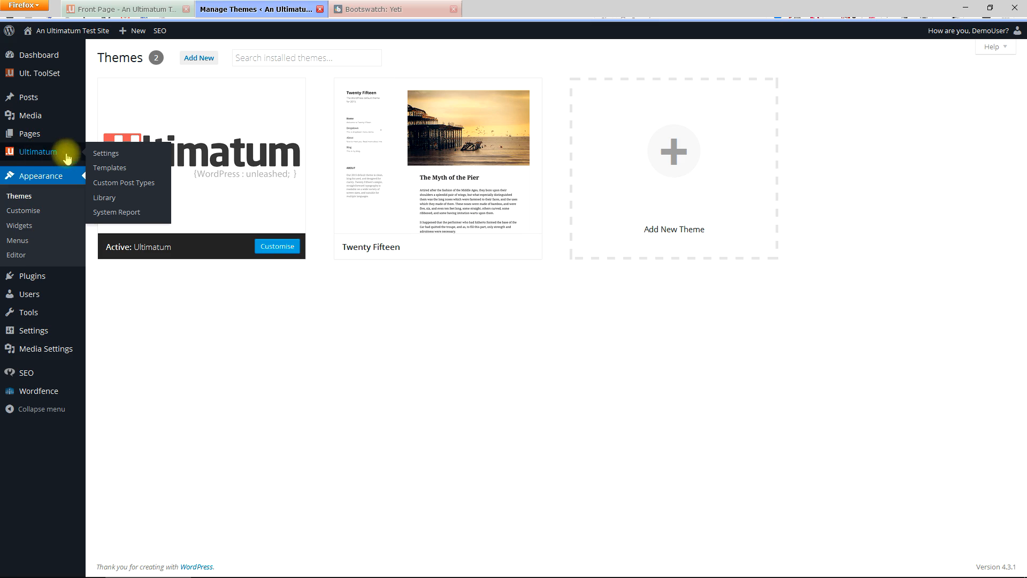
pyautogui.click(107, 170)
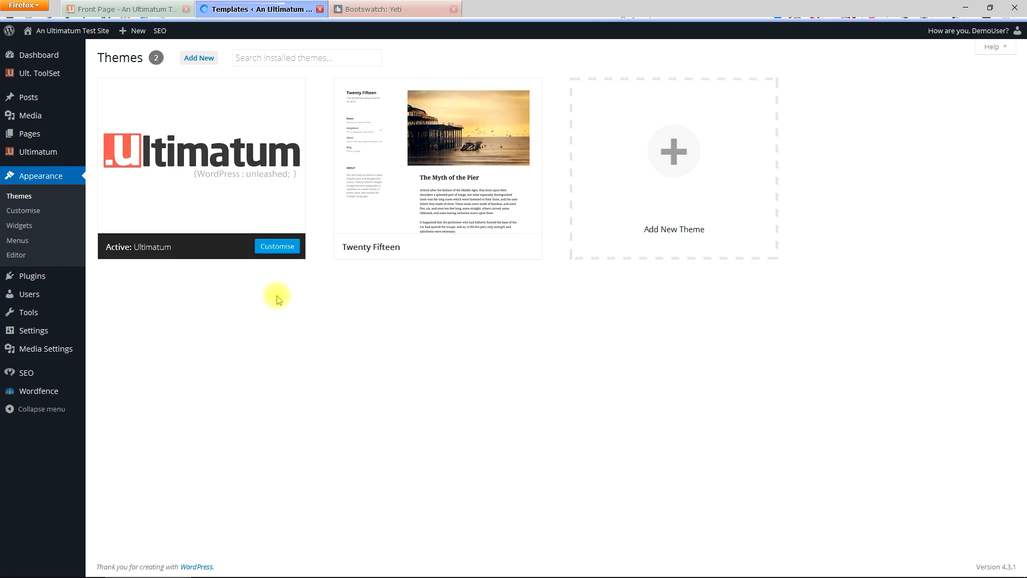
pyautogui.moveTo(134, 109)
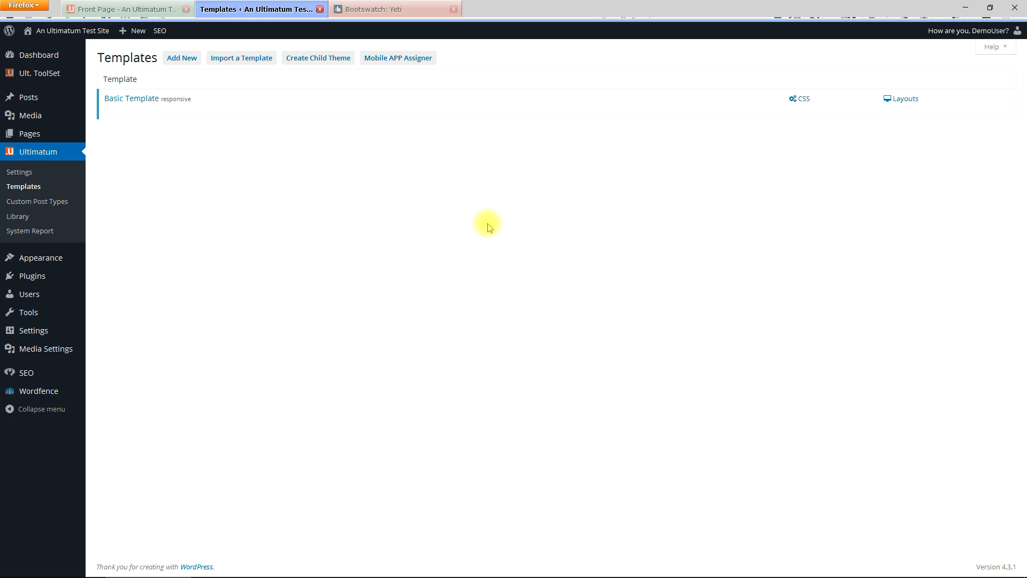
pyautogui.click(333, 60)
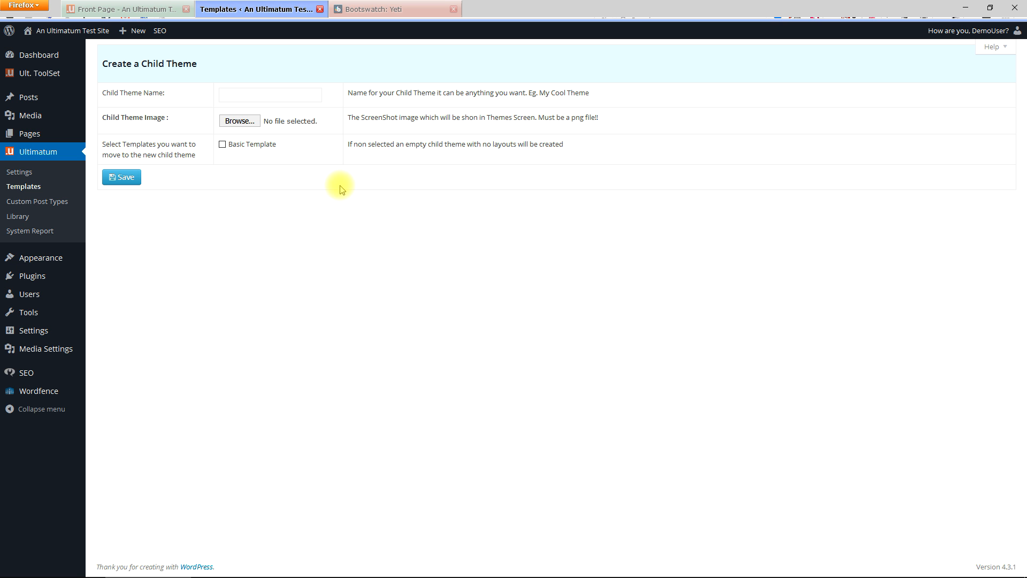
pyautogui.click(232, 93)
pyautogui.write('MyY')
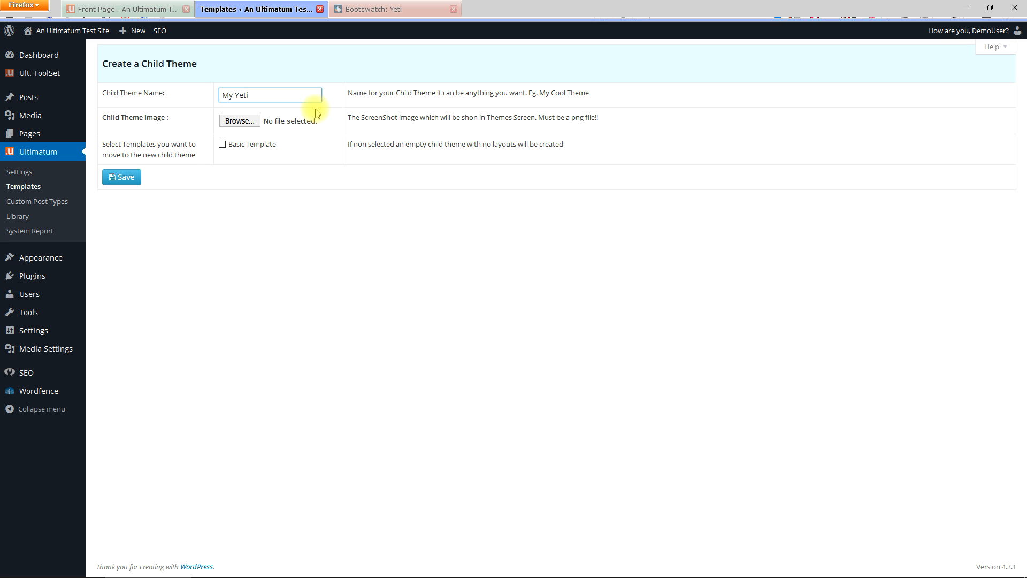
pyautogui.click(127, 178)
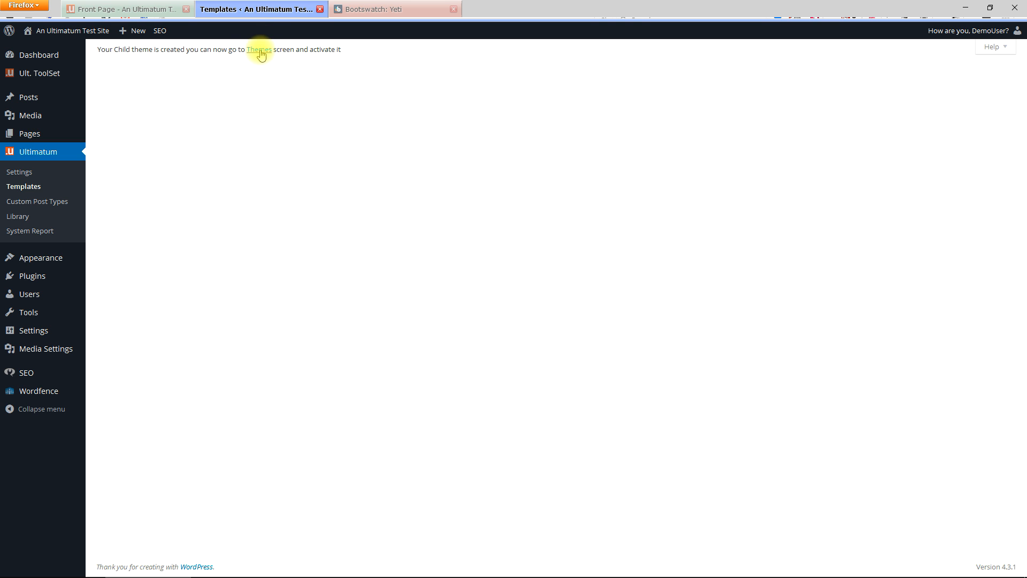
# Step: Activate the My Yeti child theme and dismiss the activation notice
pyautogui.click(260, 50)
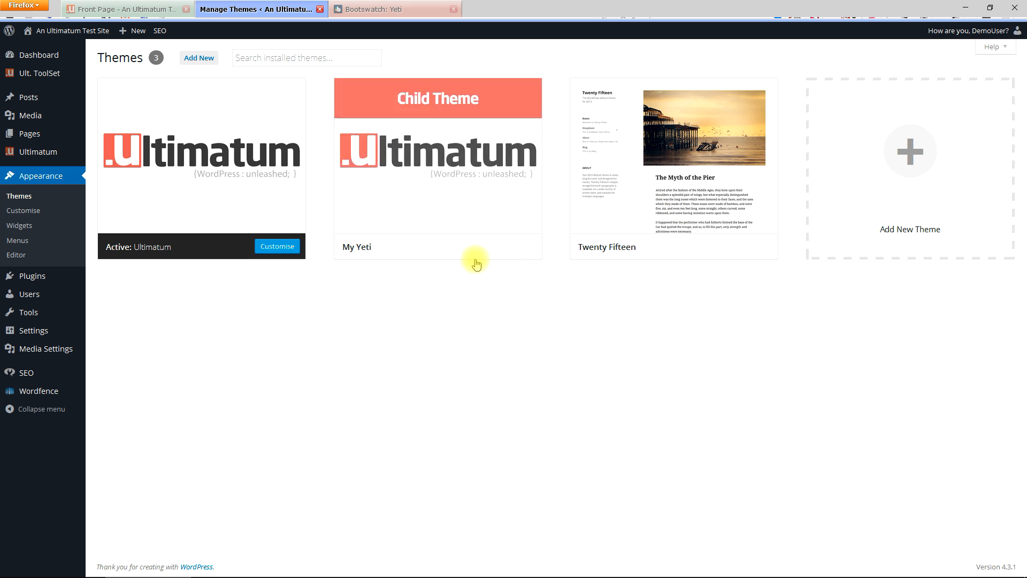
pyautogui.click(463, 246)
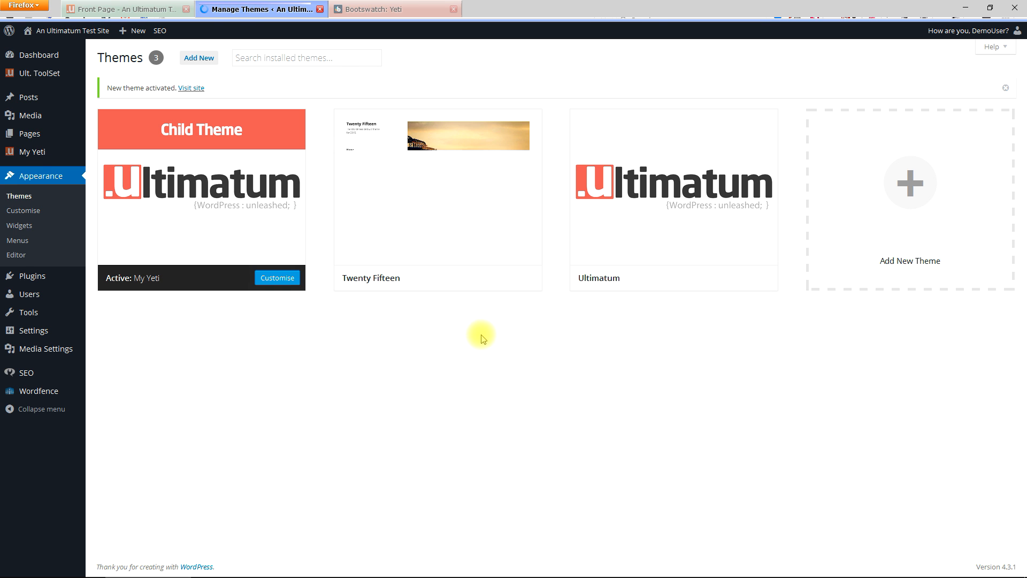
pyautogui.click(1006, 88)
# Step: Reload the site's front page to check how it looks with the My Yeti child theme, and return to the admin
pyautogui.click(124, 9)
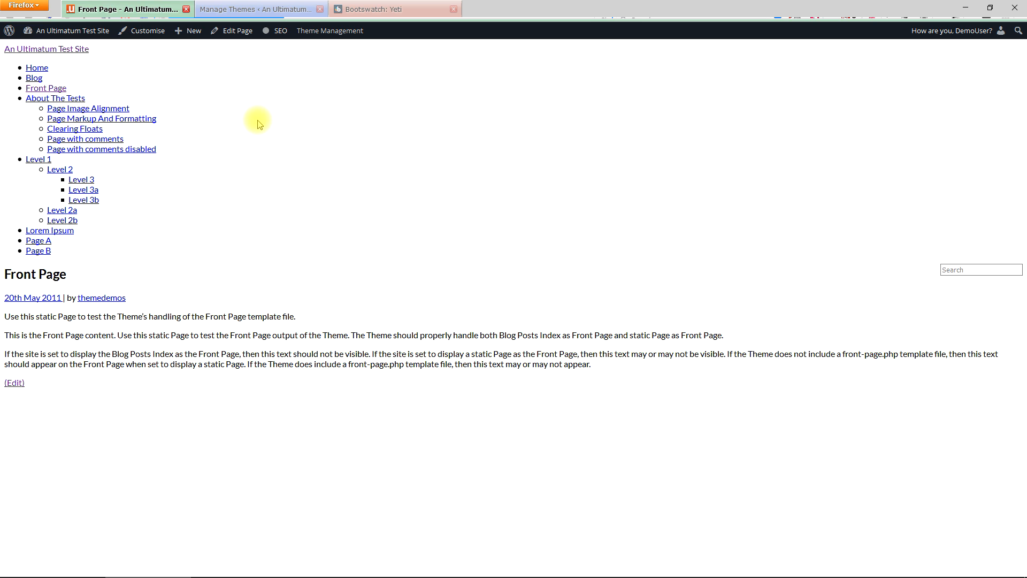
pyautogui.press('F5')
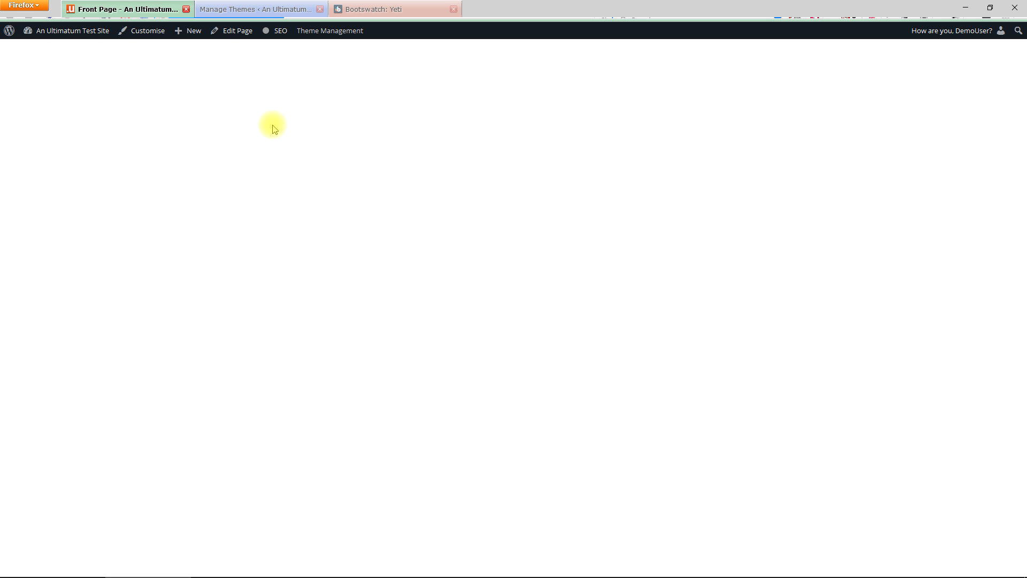
pyautogui.click(276, 9)
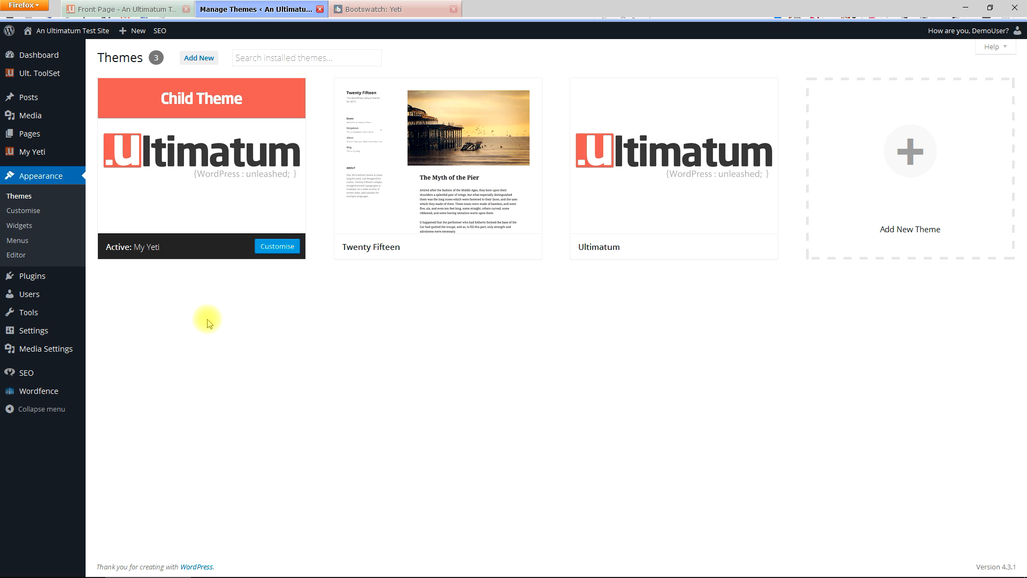
# Step: Start a new My Yeti template named Desktop Yeti, using Twitter Bootstrap (Recommended) as the grid framework
pyautogui.moveTo(21, 153)
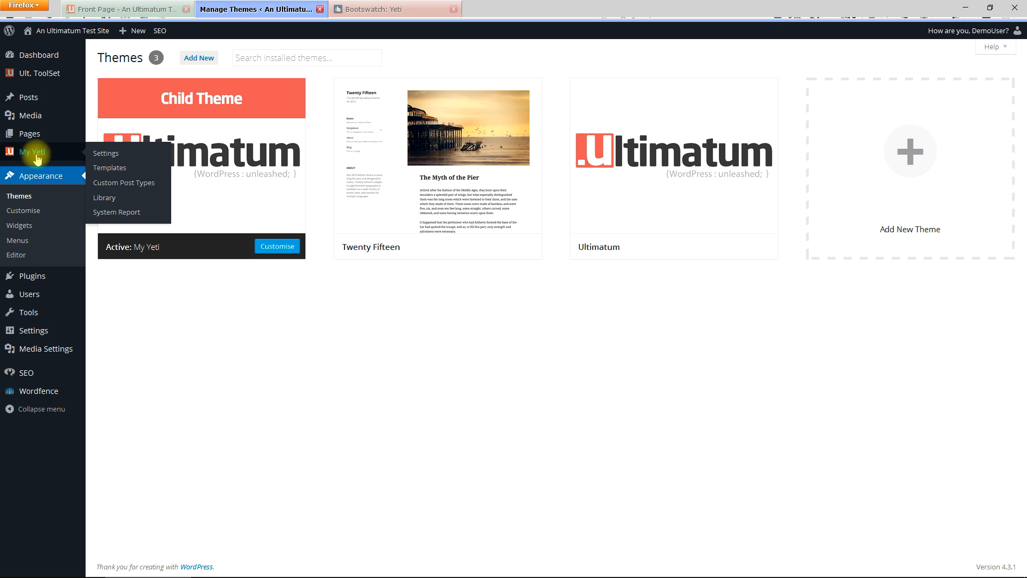
pyautogui.click(111, 167)
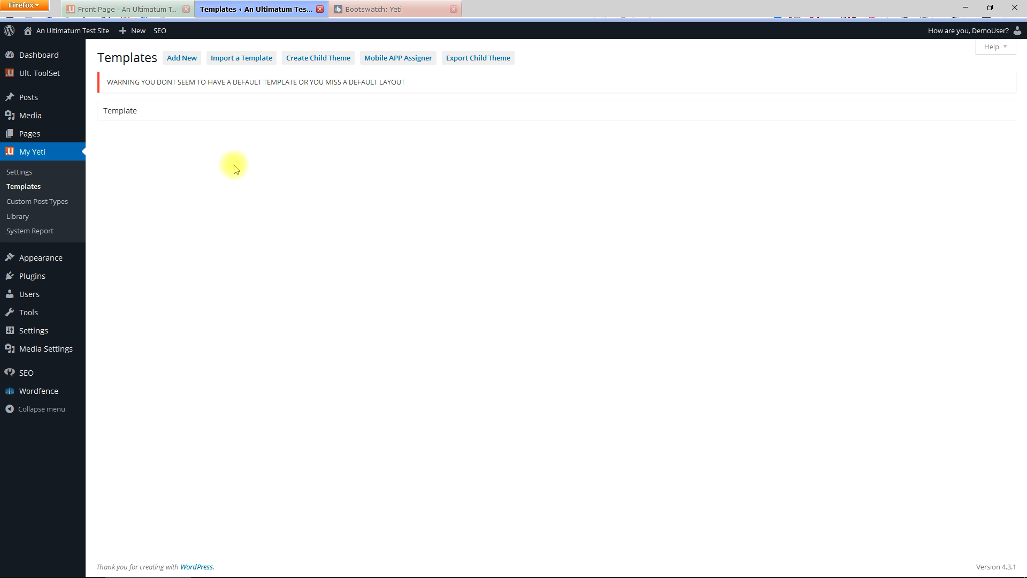
pyautogui.click(184, 60)
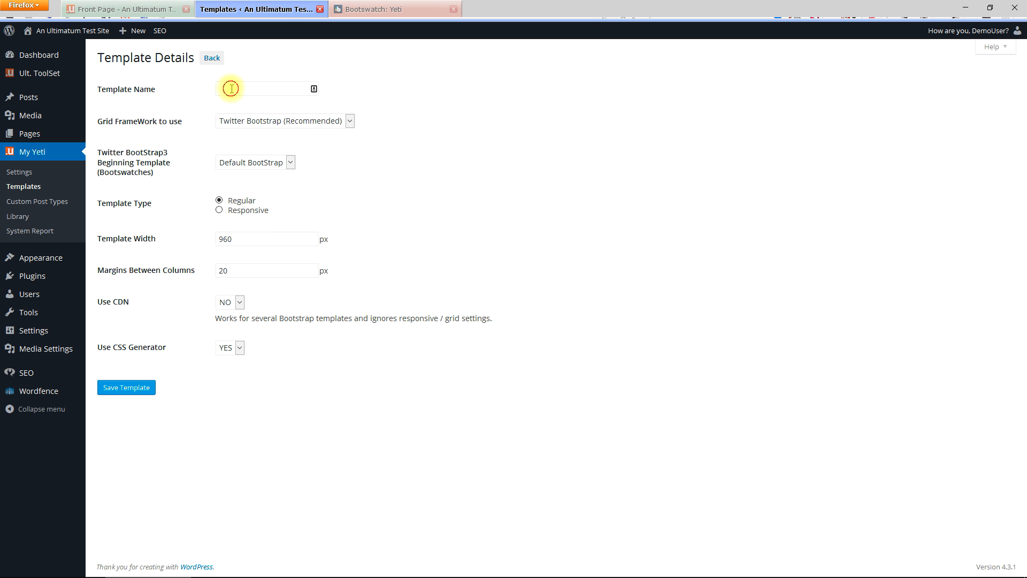
pyautogui.click(230, 89)
pyautogui.write('Desktop Yeti')
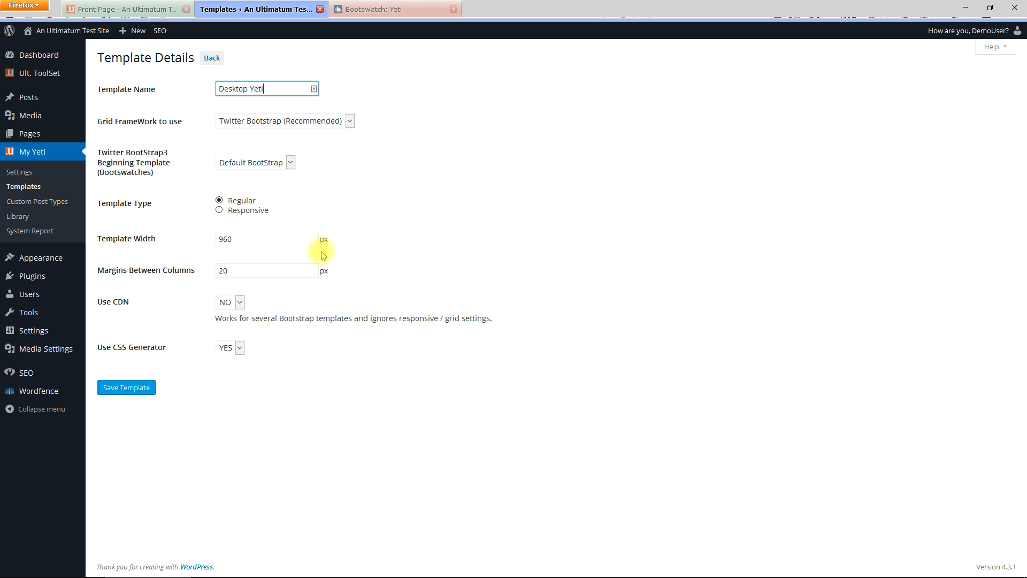
pyautogui.click(271, 122)
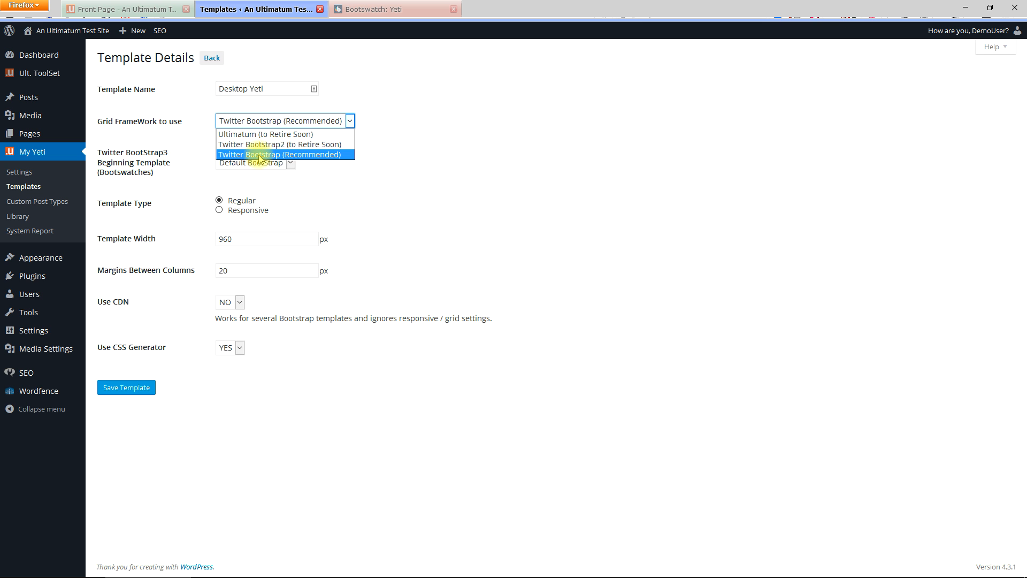
pyautogui.click(313, 155)
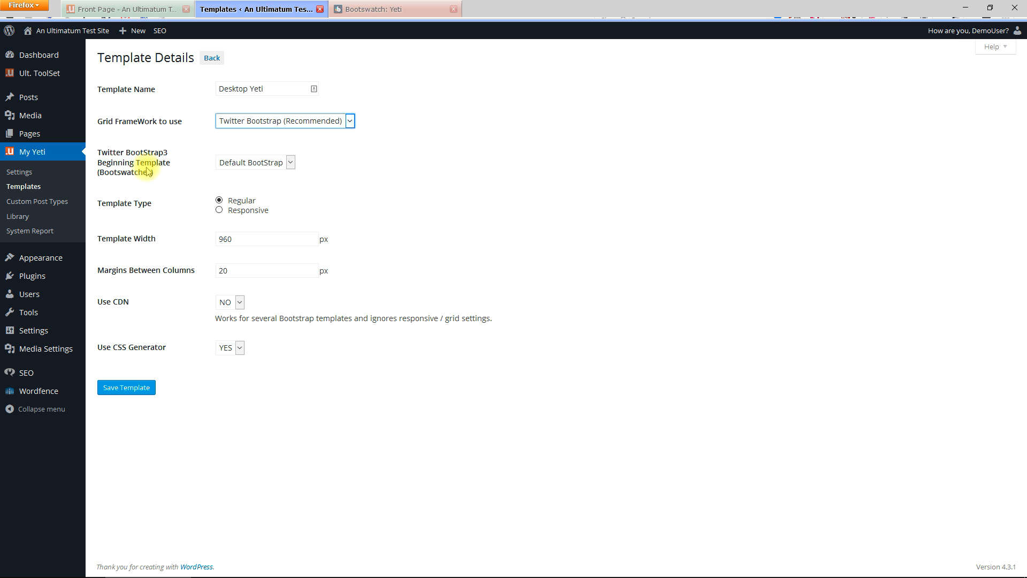
# Step: Compare the available Twitter BootStrap3 beginning templates with the themes shown on the Bootswatch home page
pyautogui.click(233, 166)
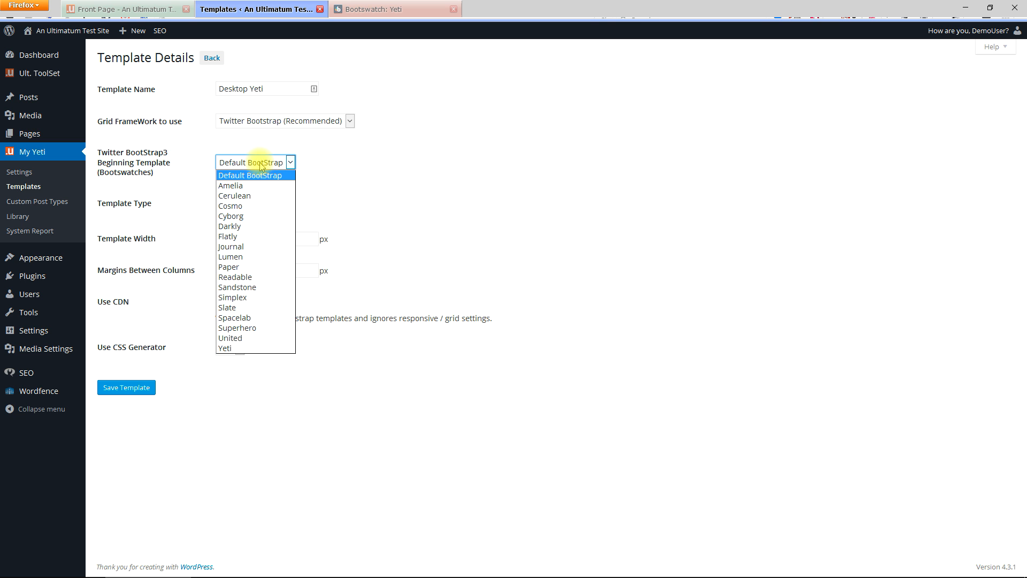
pyautogui.click(315, 174)
pyautogui.click(391, 9)
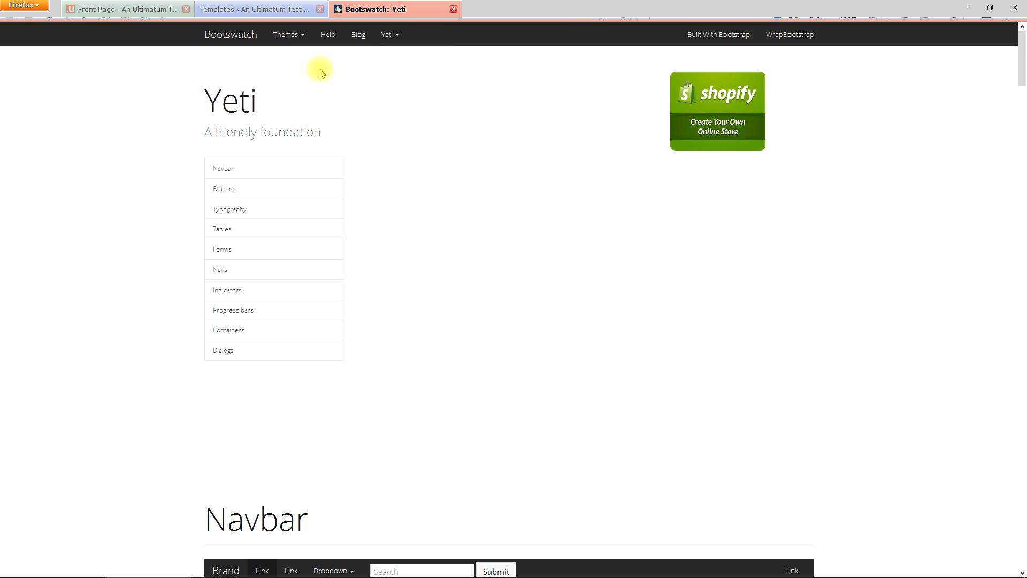
pyautogui.click(239, 39)
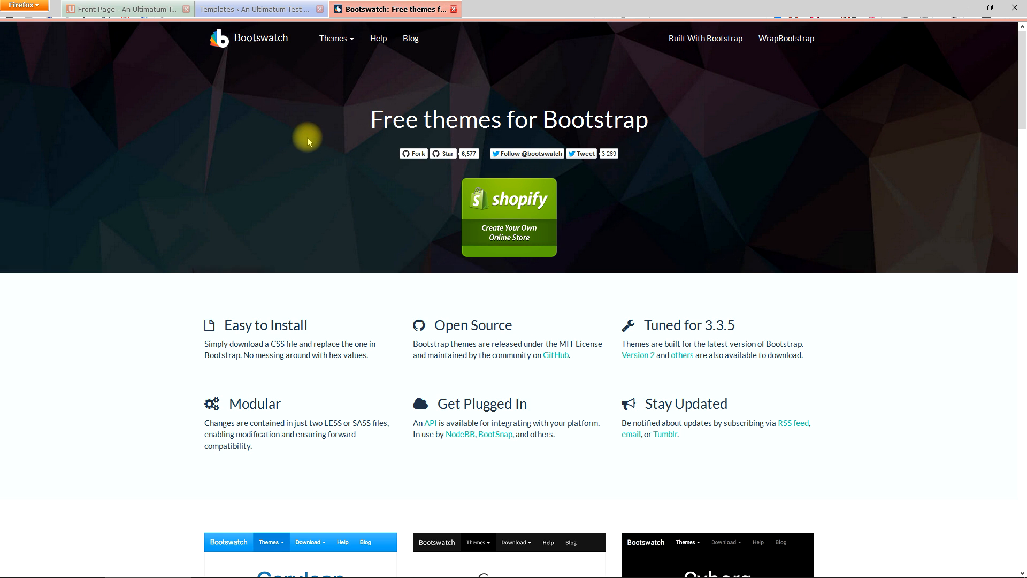
pyautogui.scroll(-5, 367, 270)
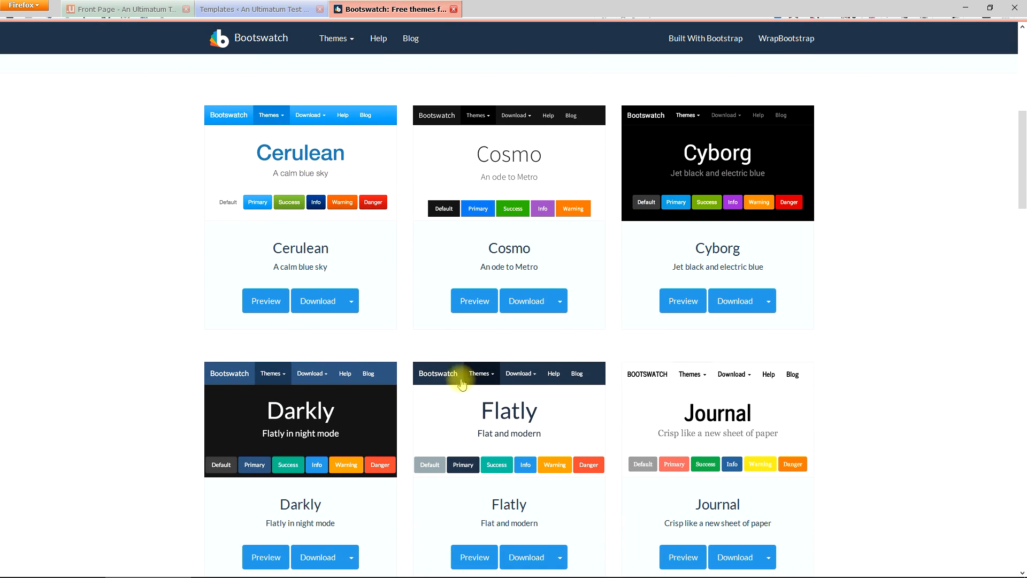
pyautogui.click(252, 9)
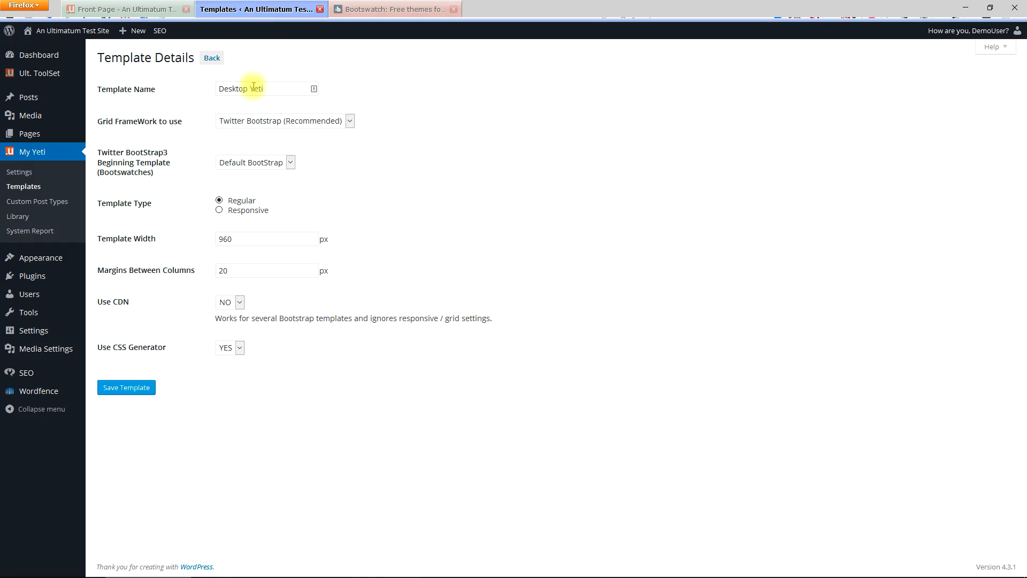
pyautogui.click(290, 163)
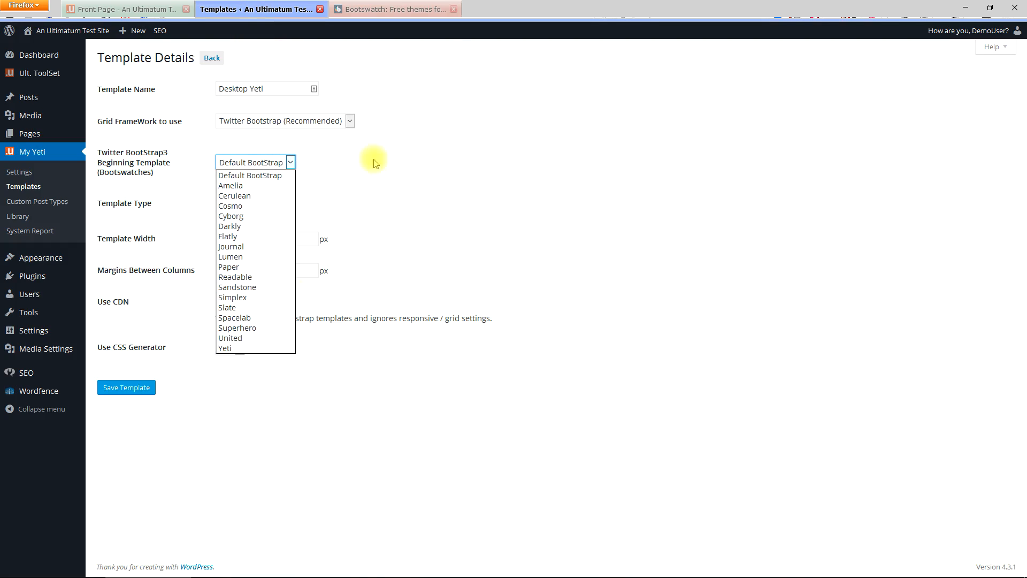
# Step: Browse the Bootswatch theme gallery, open the Yeti theme preview, and examine its navbar and button styles
pyautogui.click(413, 12)
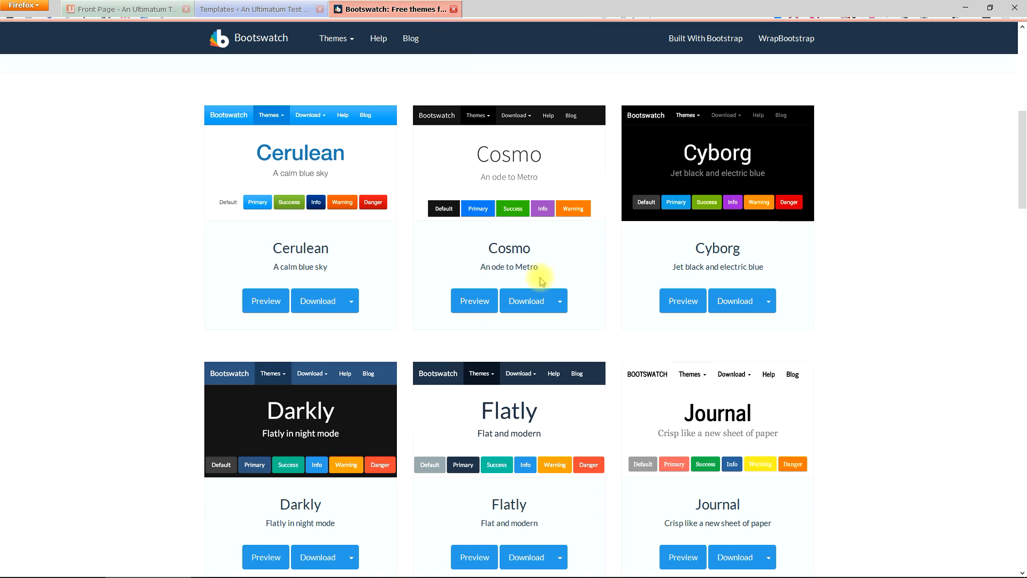
pyautogui.scroll(-2, 542, 281)
pyautogui.scroll(-5, 542, 281)
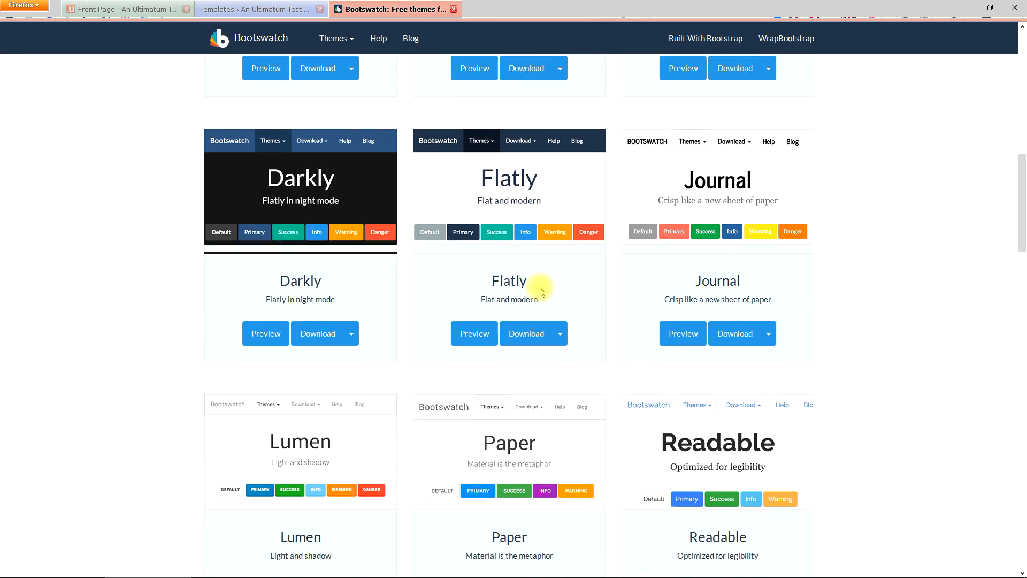
pyautogui.scroll(-6, 547, 273)
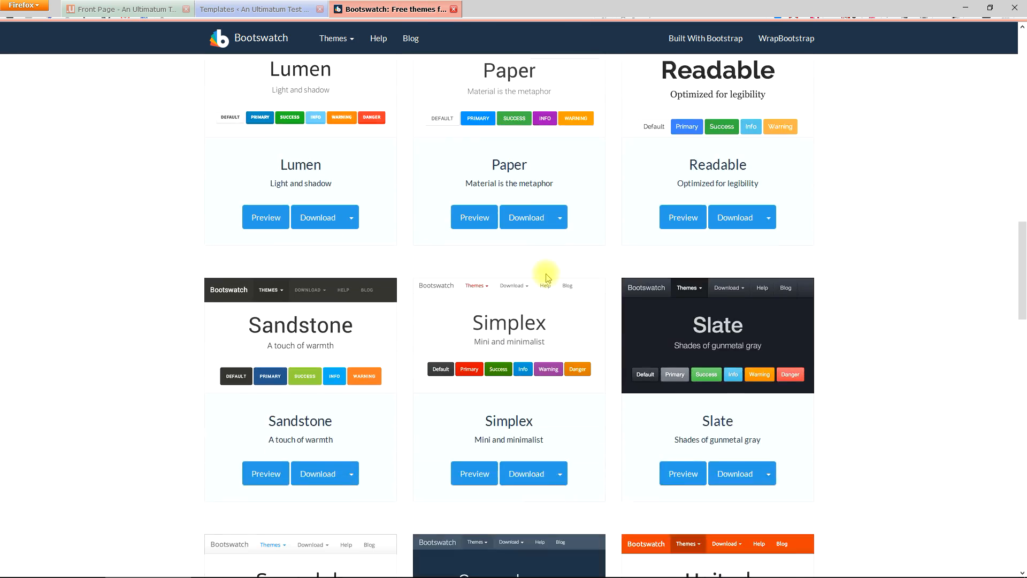
pyautogui.scroll(-5, 549, 296)
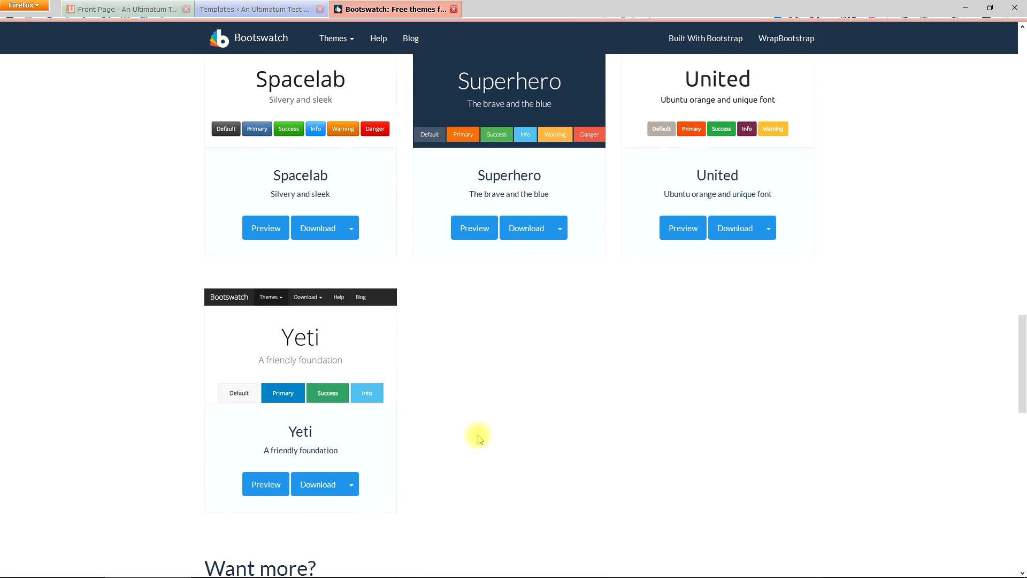
pyautogui.click(316, 342)
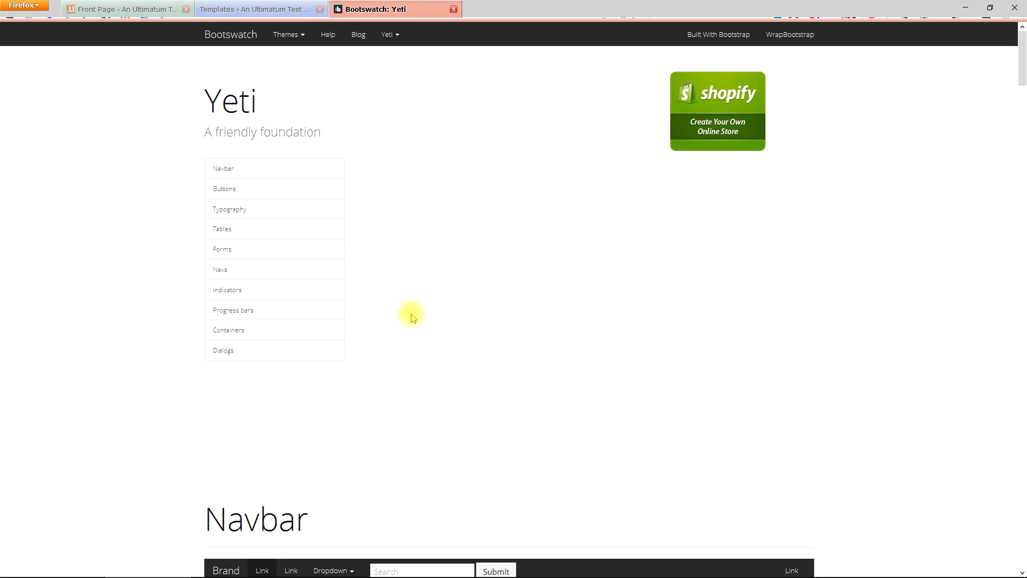
pyautogui.scroll(-5, 412, 318)
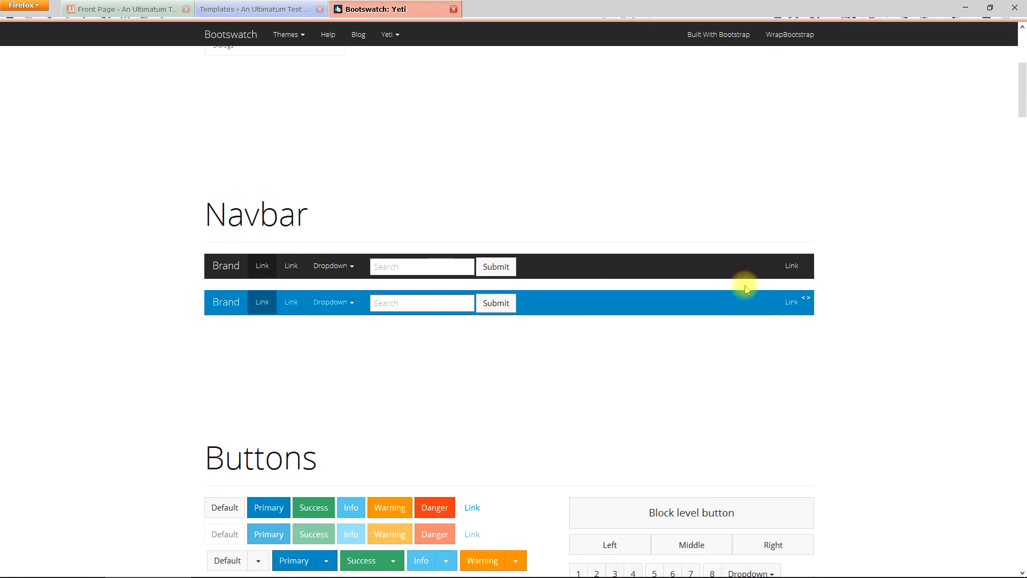
# Step: Examine the Yeti preview's buttons, typography, tables, forms, navigation, progress bars, list groups, panels and dialogs
pyautogui.scroll(-3, 382, 380)
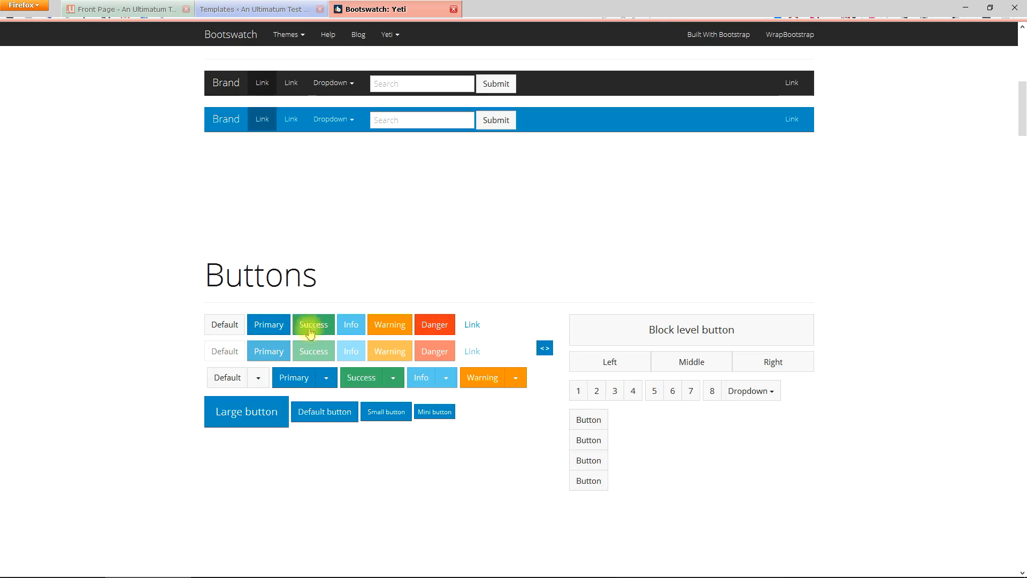
pyautogui.scroll(-2, 319, 438)
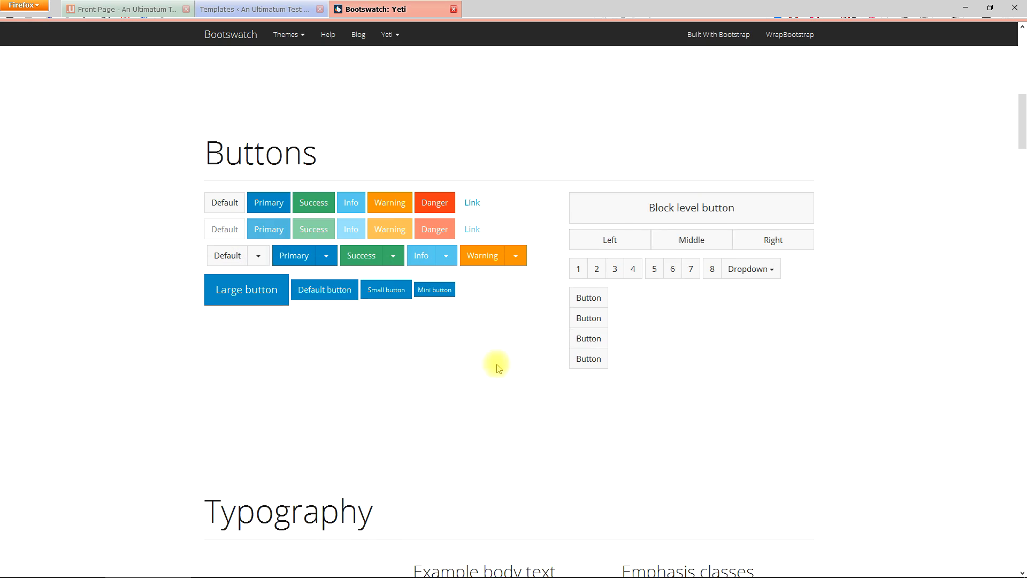
pyautogui.scroll(-5, 470, 407)
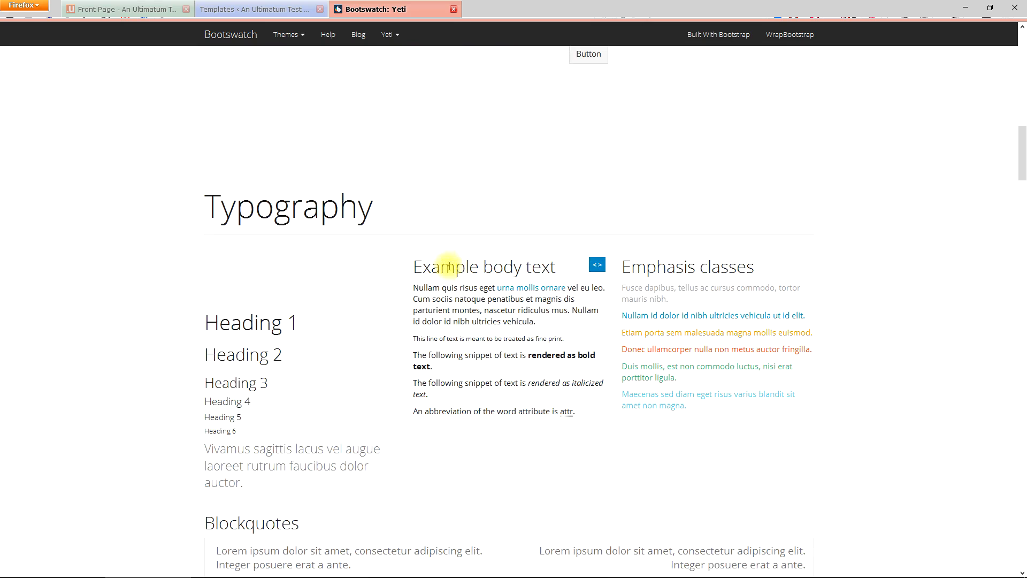
pyautogui.scroll(-10, 465, 435)
pyautogui.scroll(-6, 465, 438)
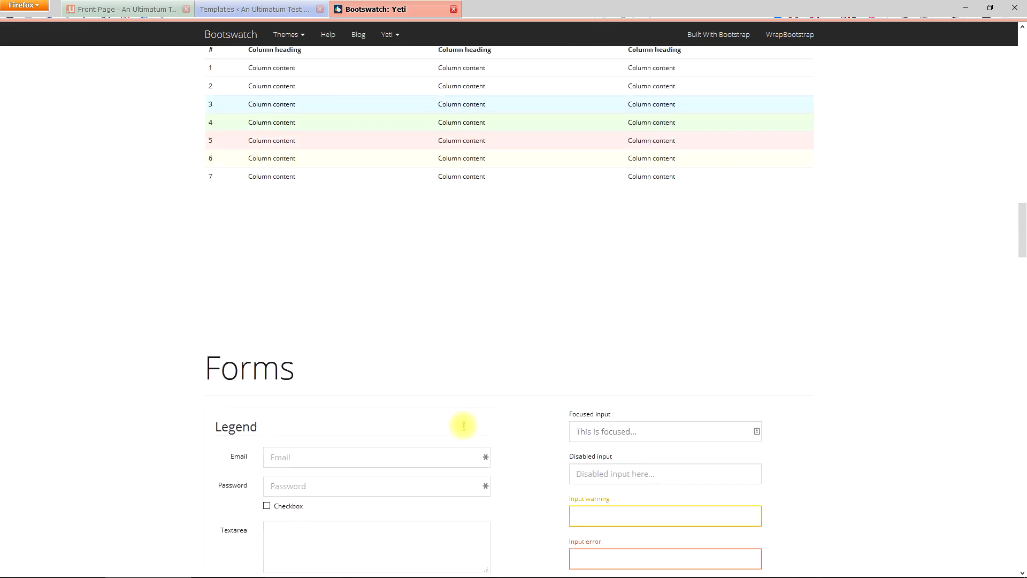
pyautogui.scroll(1, 463, 423)
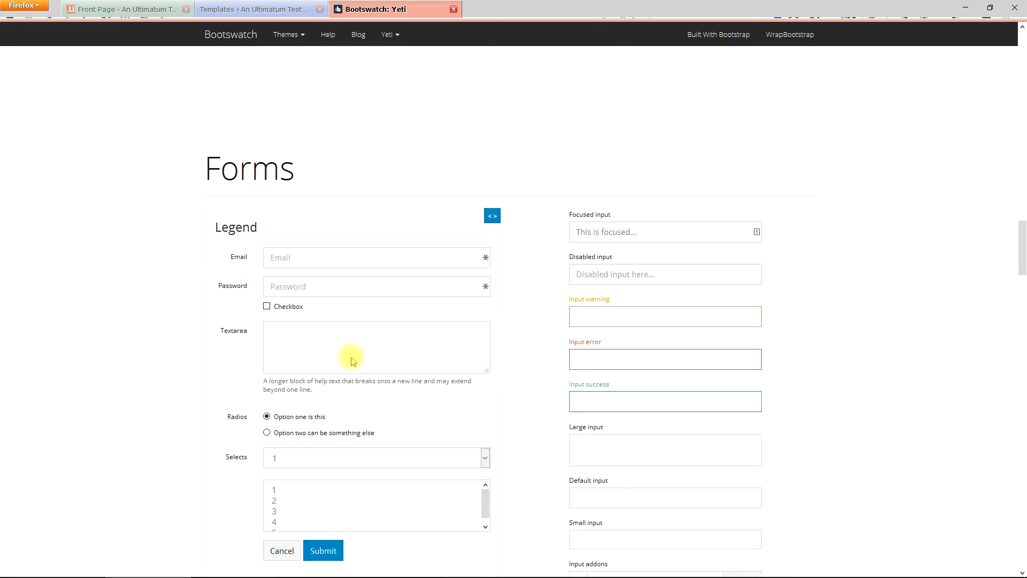
pyautogui.scroll(-8, 351, 355)
pyautogui.scroll(-12, 360, 383)
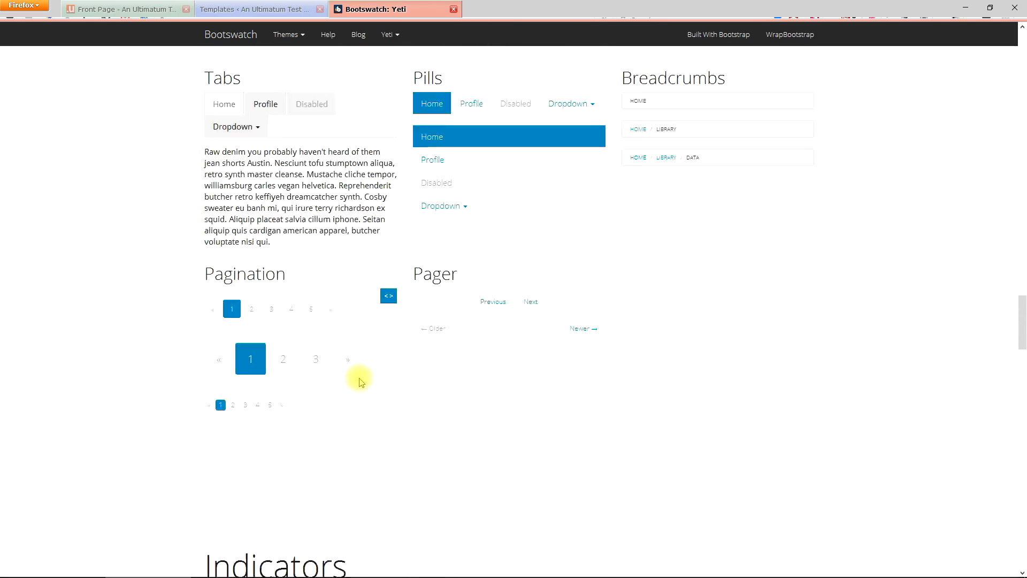
pyautogui.scroll(-12, 358, 380)
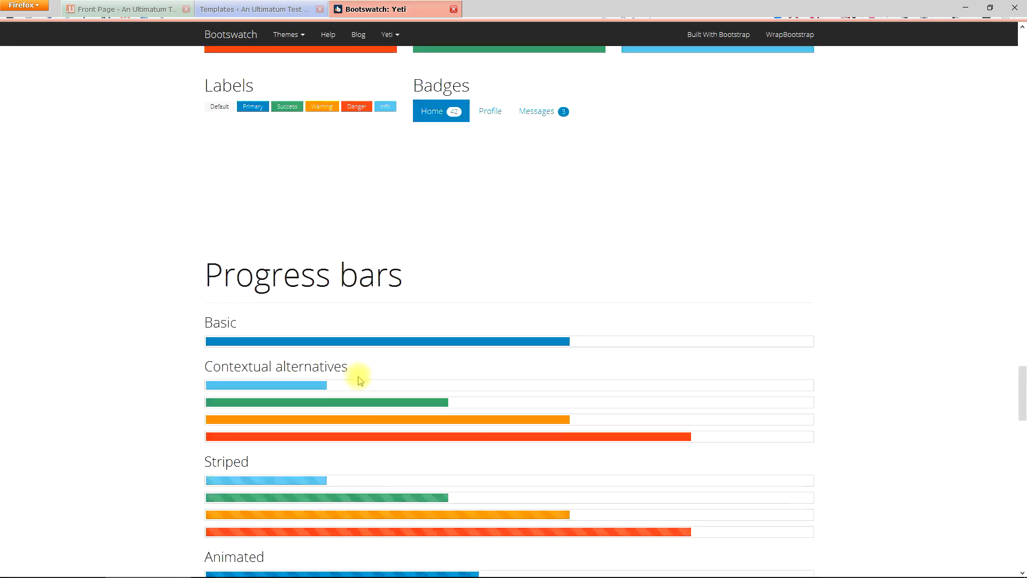
pyautogui.scroll(-8, 356, 384)
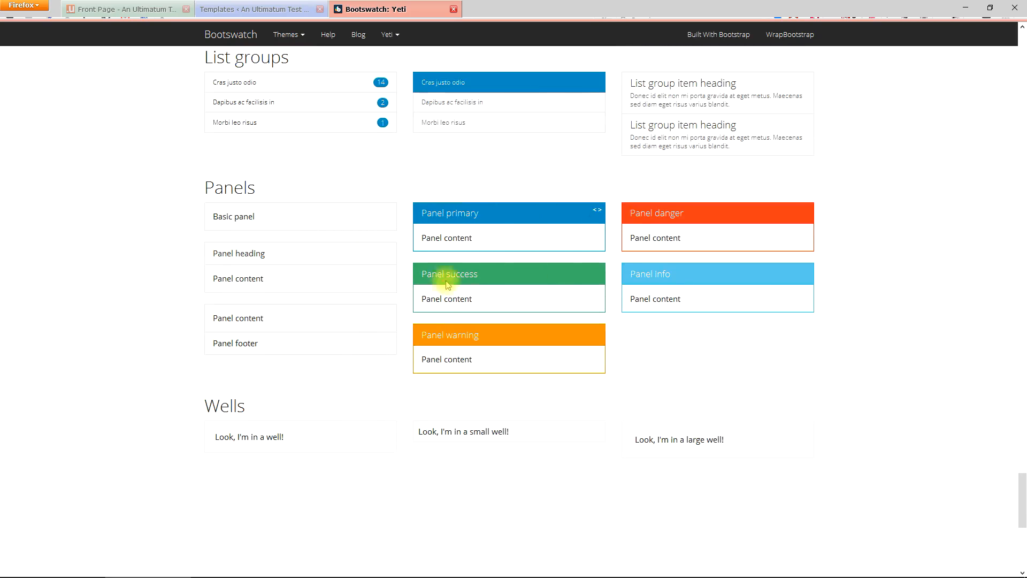
pyautogui.scroll(-2, 471, 453)
pyautogui.scroll(-4, 416, 420)
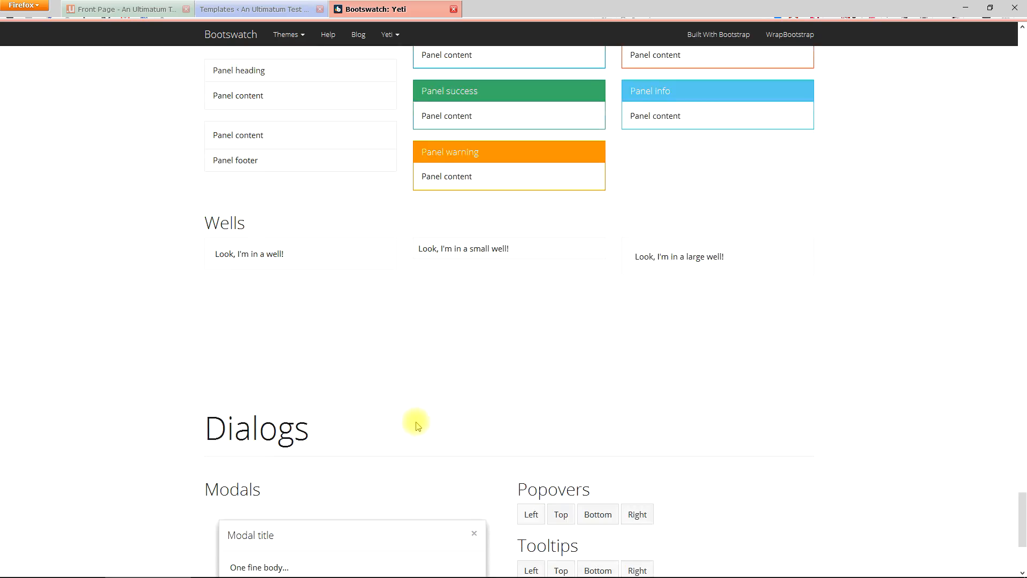
pyautogui.scroll(20, 412, 404)
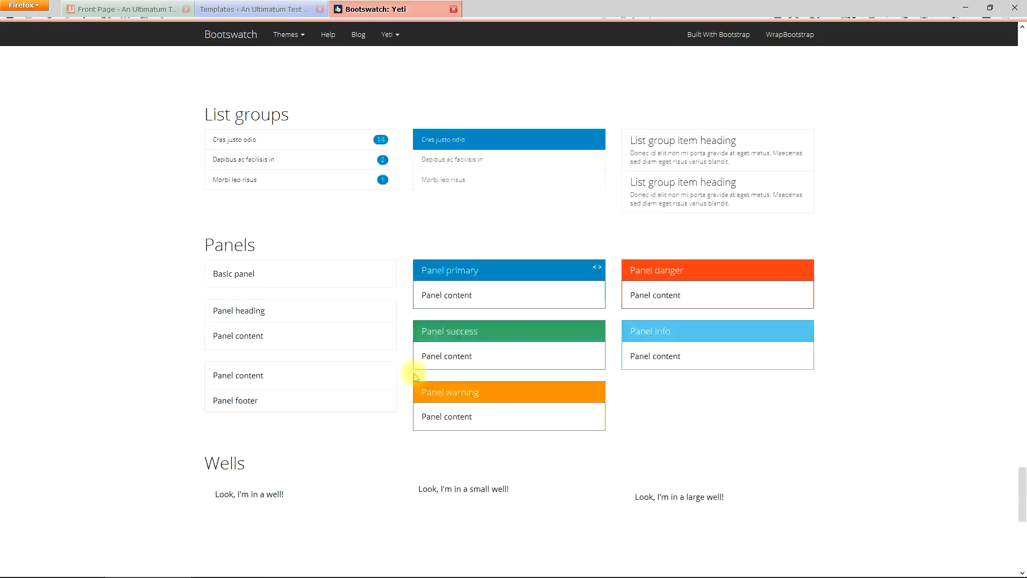
pyautogui.scroll(2, 364, 202)
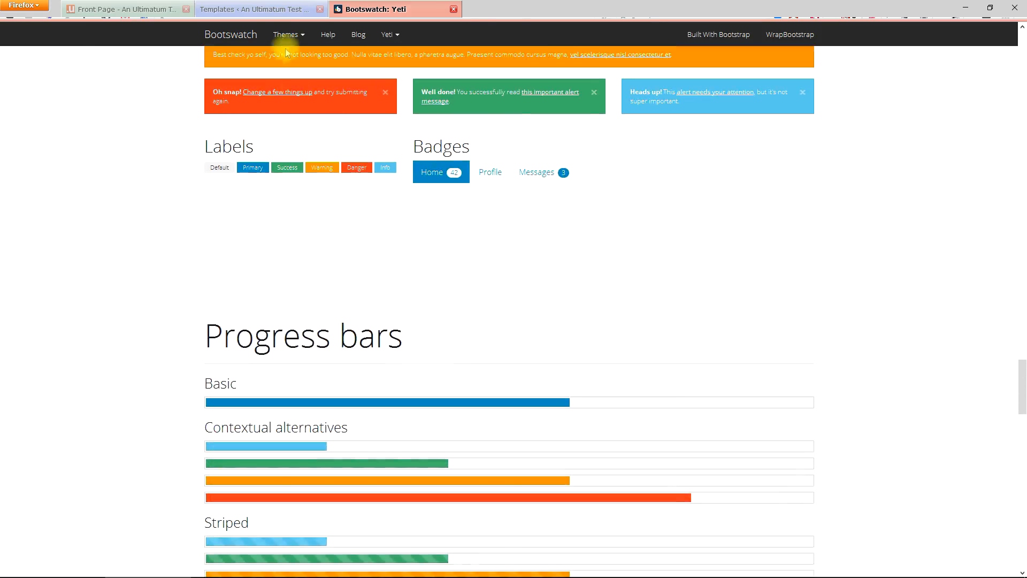
# Step: Close the Bootswatch preview and choose Yeti as the Desktop Yeti template's Twitter BootStrap3 beginning template
pyautogui.click(256, 9)
pyautogui.click(454, 10)
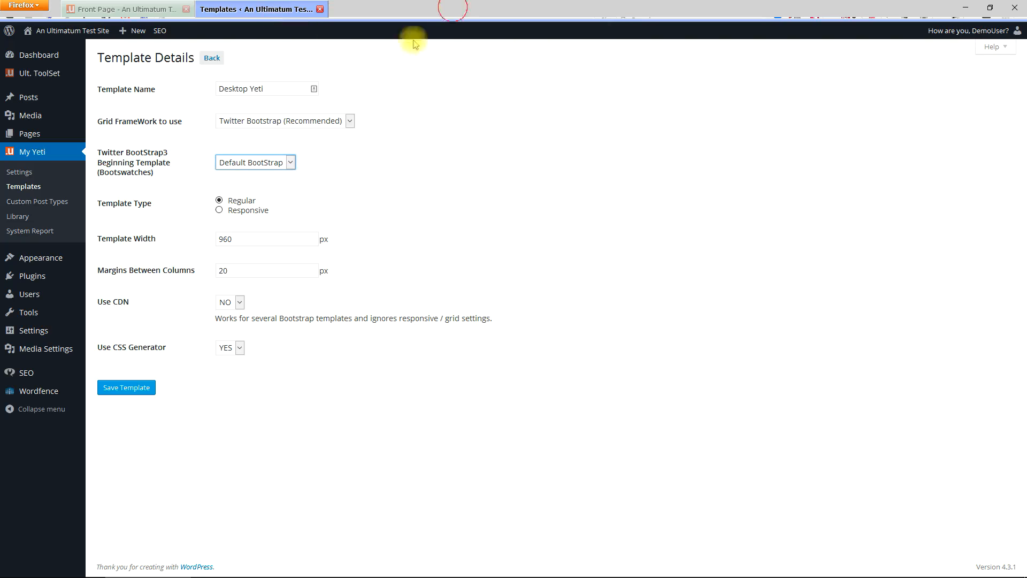
pyautogui.click(259, 162)
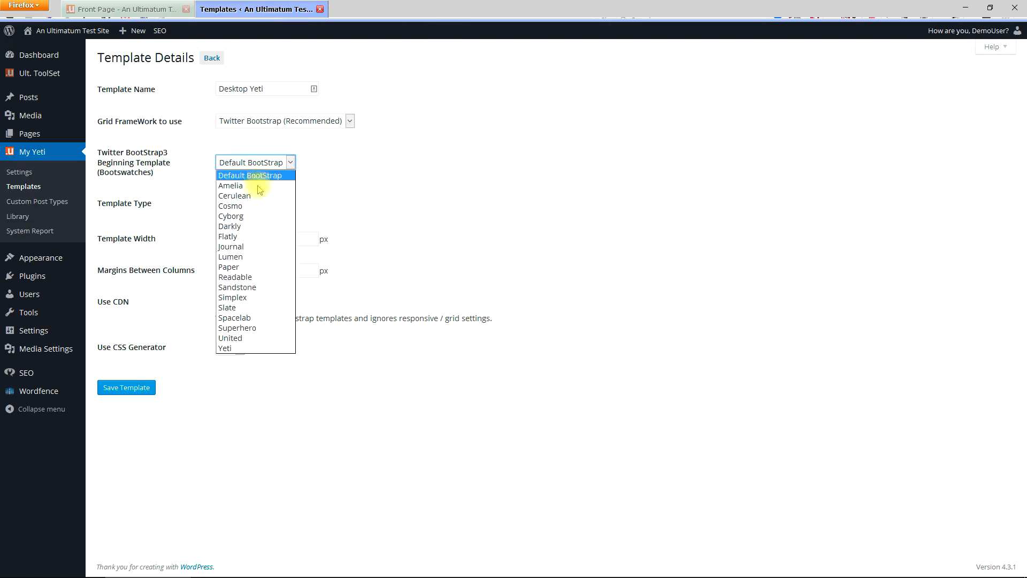
pyautogui.click(234, 350)
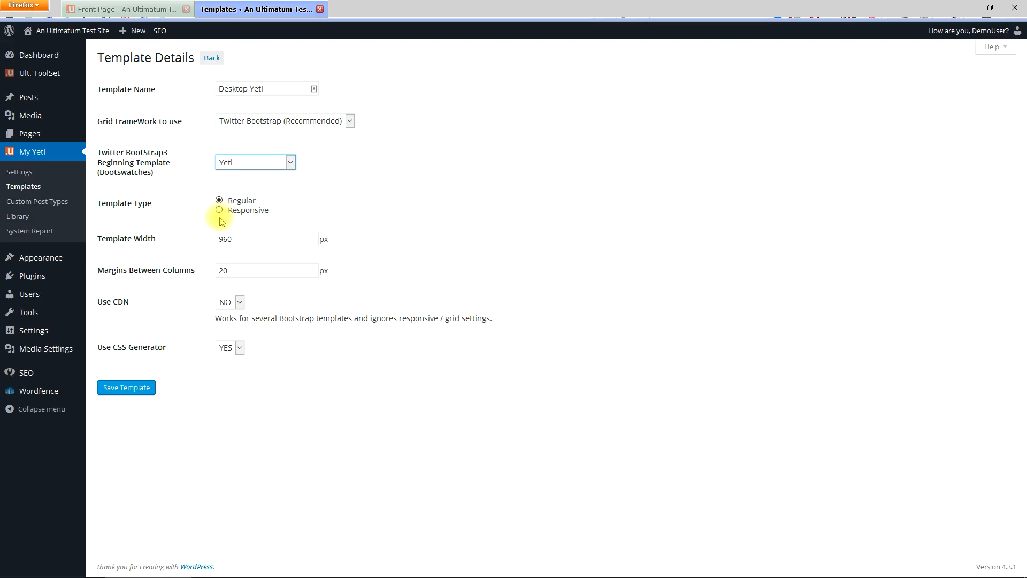
# Step: Make the Desktop Yeti template Responsive, review its width and margin settings, and save the template
pyautogui.click(220, 211)
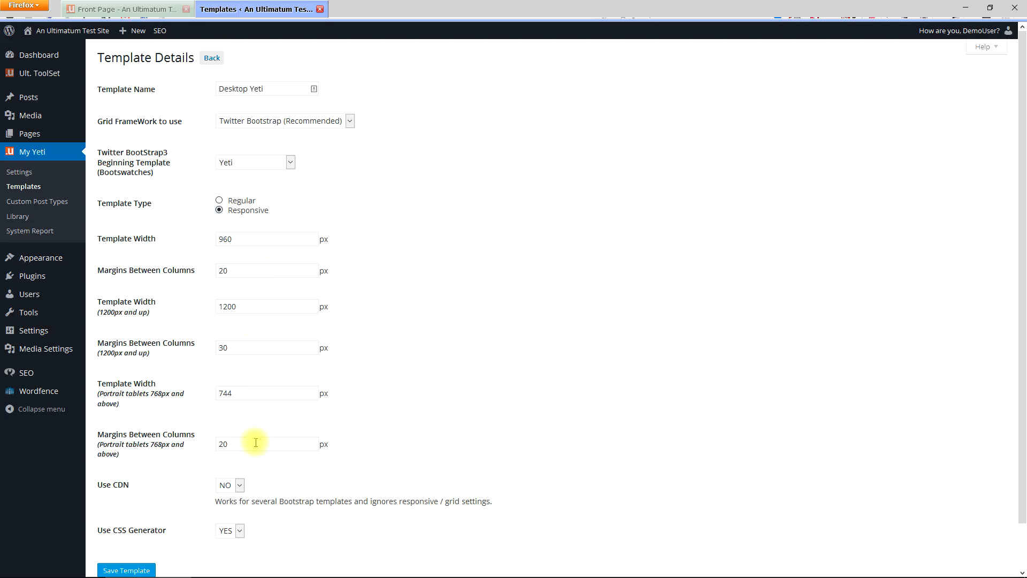
pyautogui.scroll(-2, 298, 499)
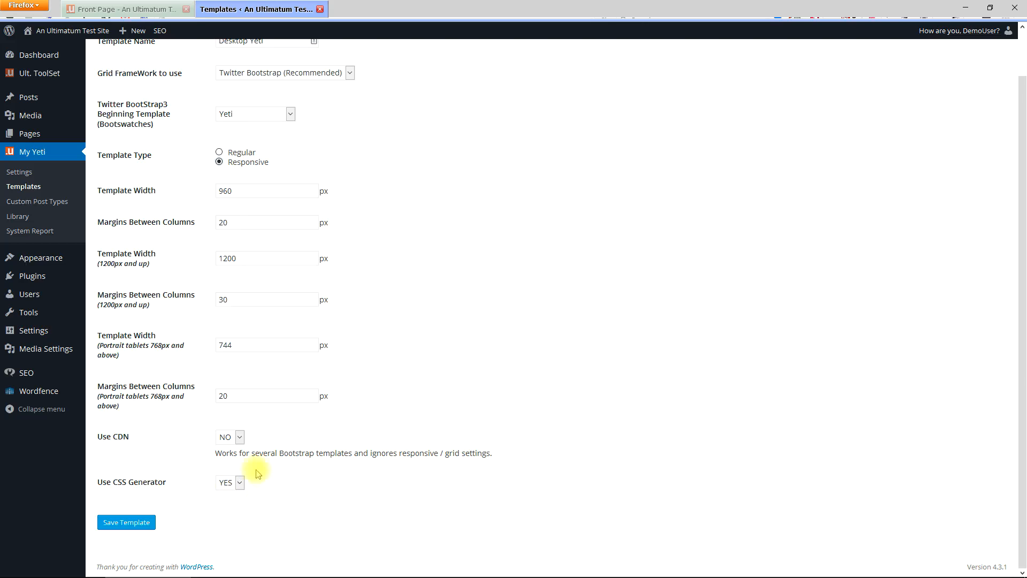
pyautogui.scroll(2, 299, 484)
pyautogui.scroll(-2, 303, 484)
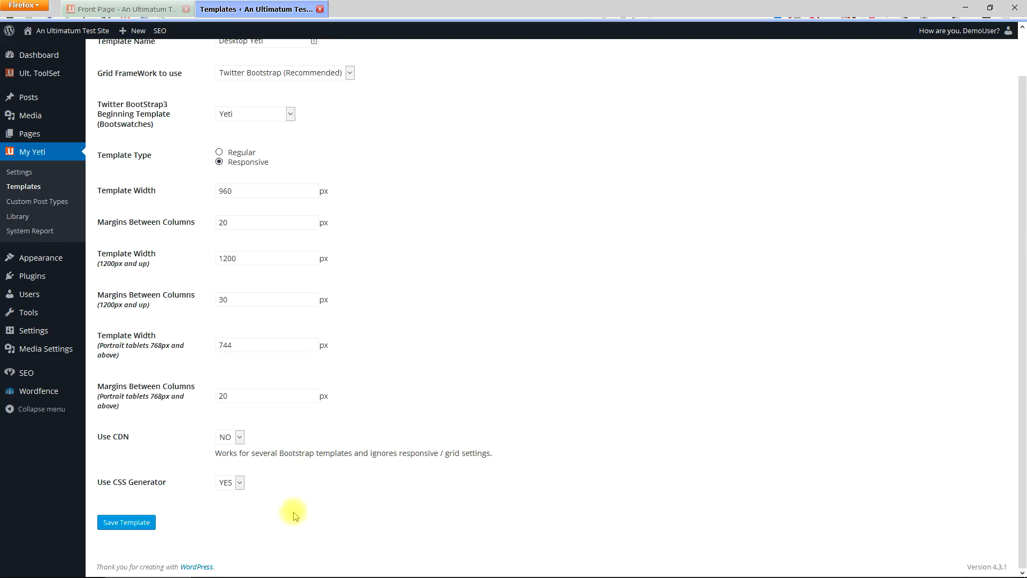
pyautogui.click(138, 524)
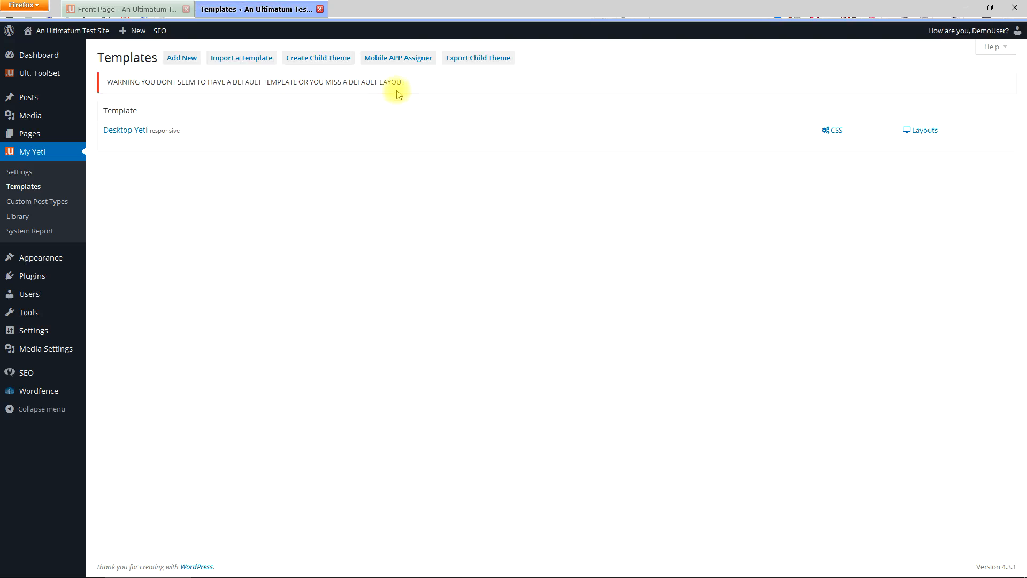
# Step: Open the Desktop Yeti template's layouts and create a new layout named Header with the layout type Part
pyautogui.moveTo(139, 138)
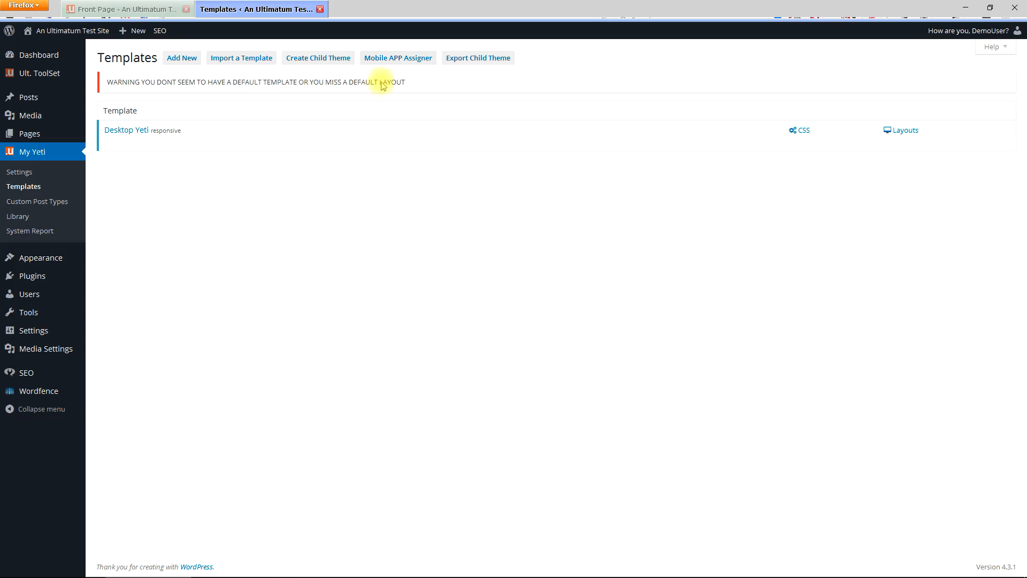
pyautogui.click(909, 130)
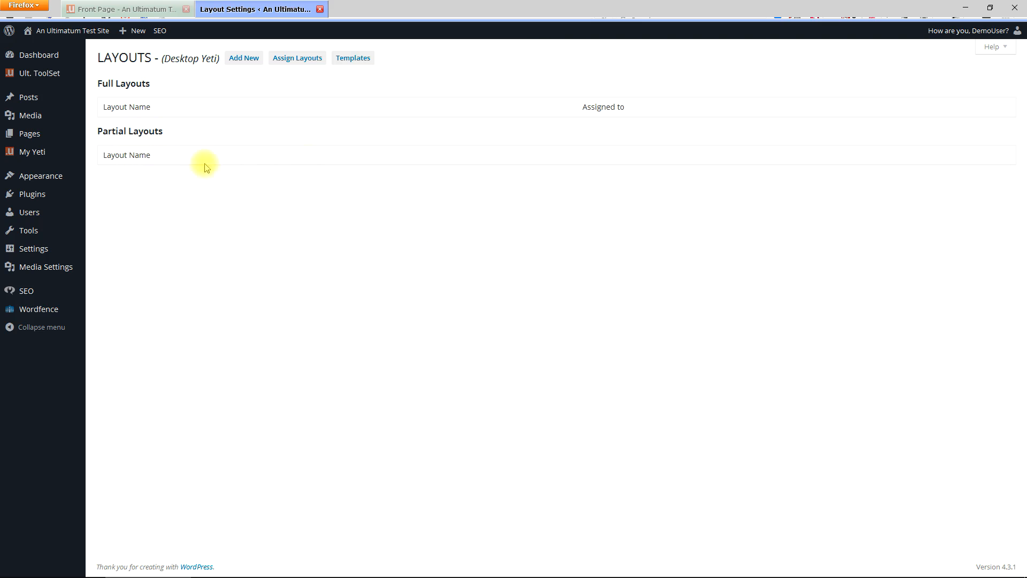
pyautogui.click(246, 58)
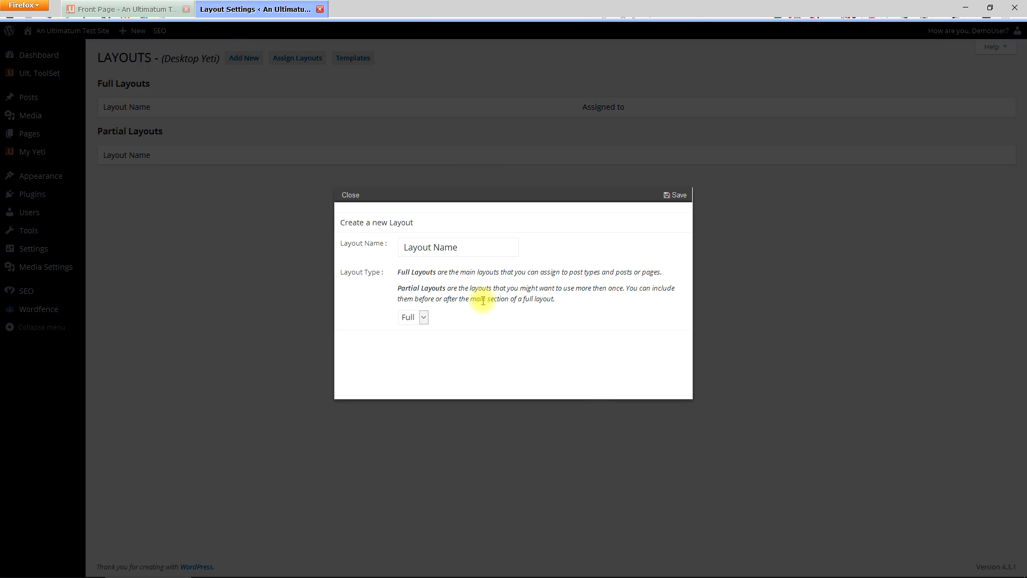
pyautogui.click(467, 249)
pyautogui.write('Header')
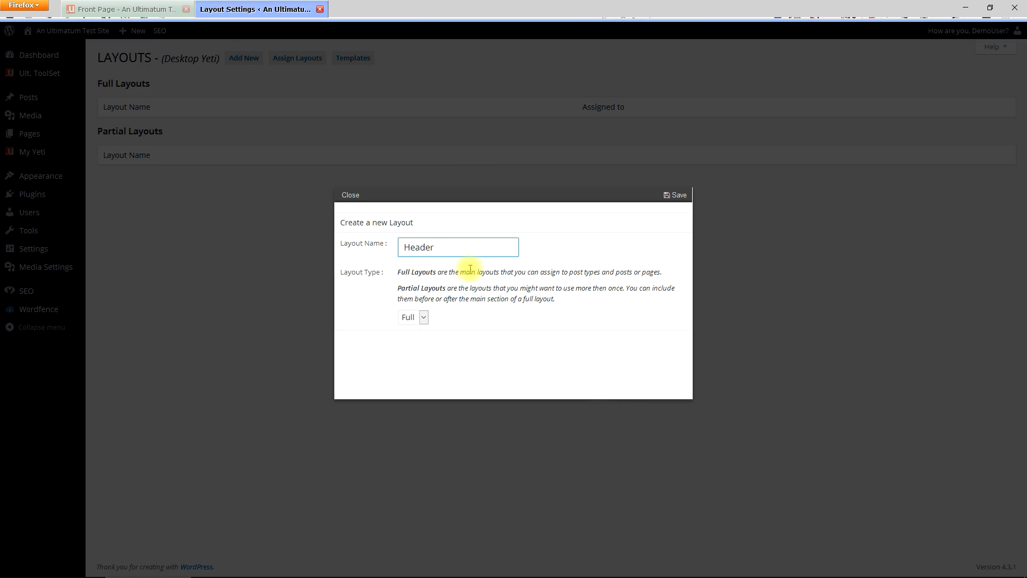
pyautogui.click(424, 317)
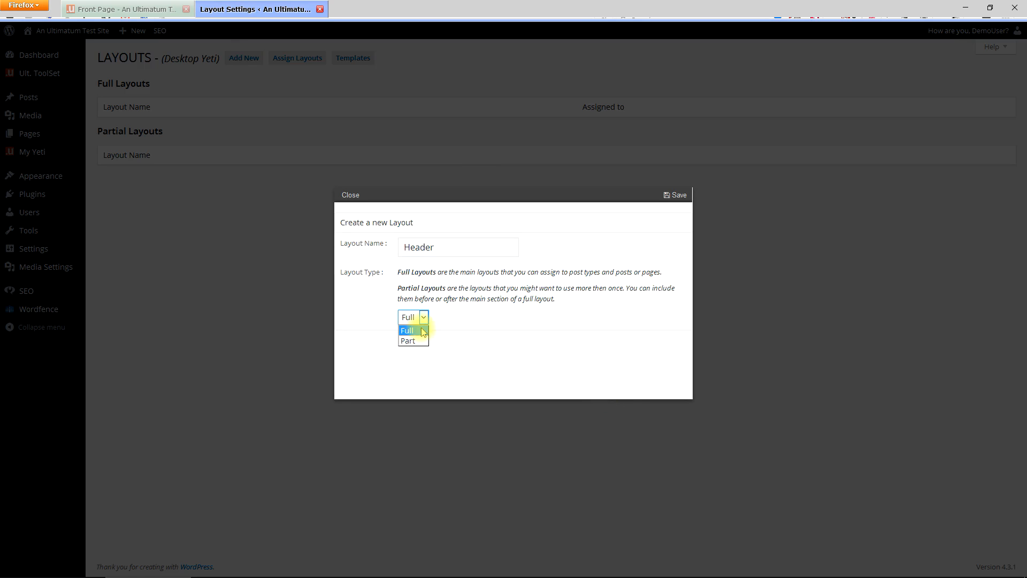
pyautogui.click(418, 340)
pyautogui.click(676, 195)
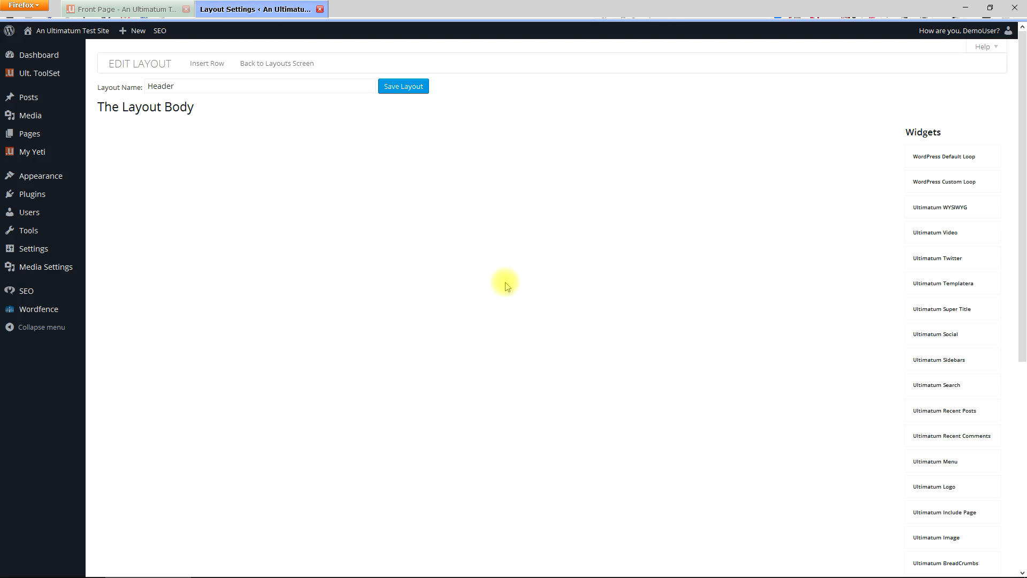
# Step: Insert a two-column row with the 33% / 66% style into the Header layout body
pyautogui.scroll(-2, 497, 290)
pyautogui.scroll(2, 439, 263)
pyautogui.click(209, 64)
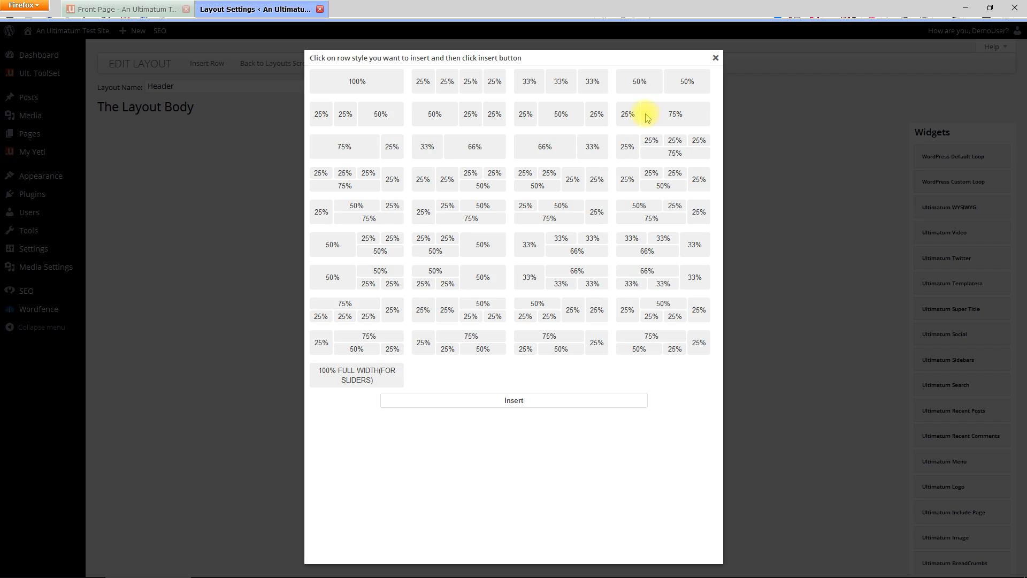
pyautogui.click(451, 150)
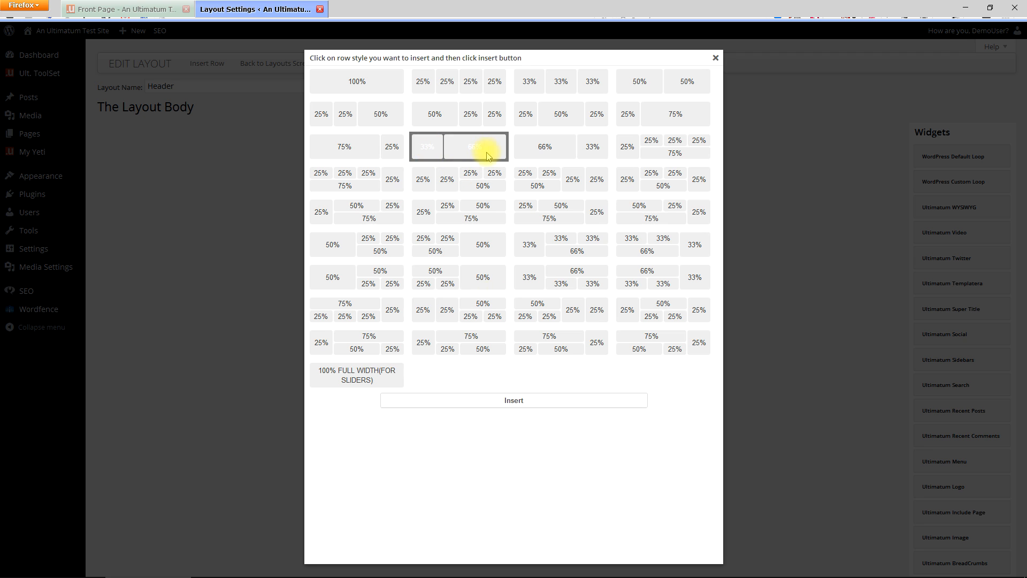
pyautogui.click(527, 401)
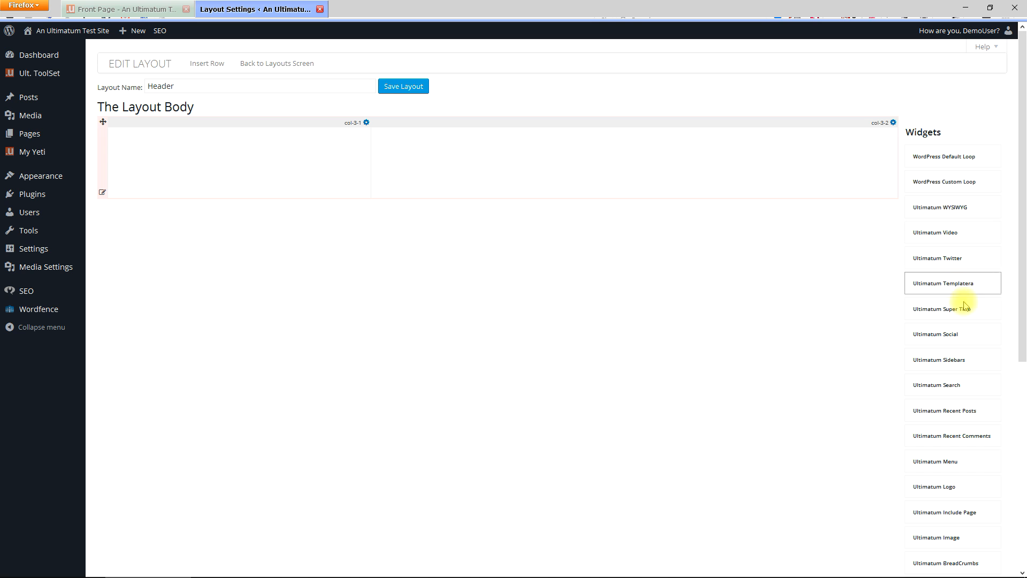
# Step: Add an Ultimatum Logo widget to the row's 33% column and set its logo text to "My Yeti"
pyautogui.moveTo(951, 485); pyautogui.dragTo(180, 139)
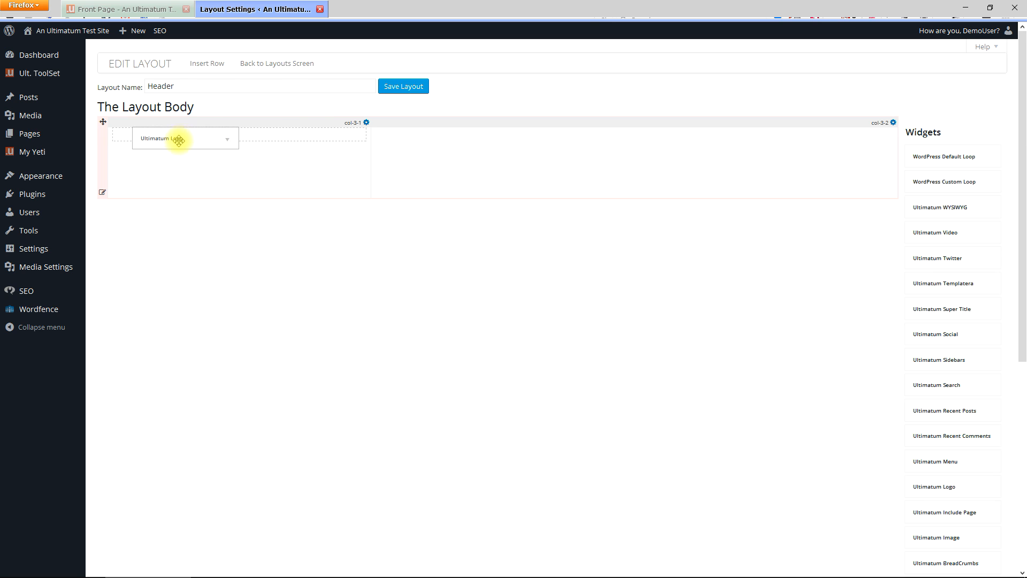
pyautogui.click(166, 192)
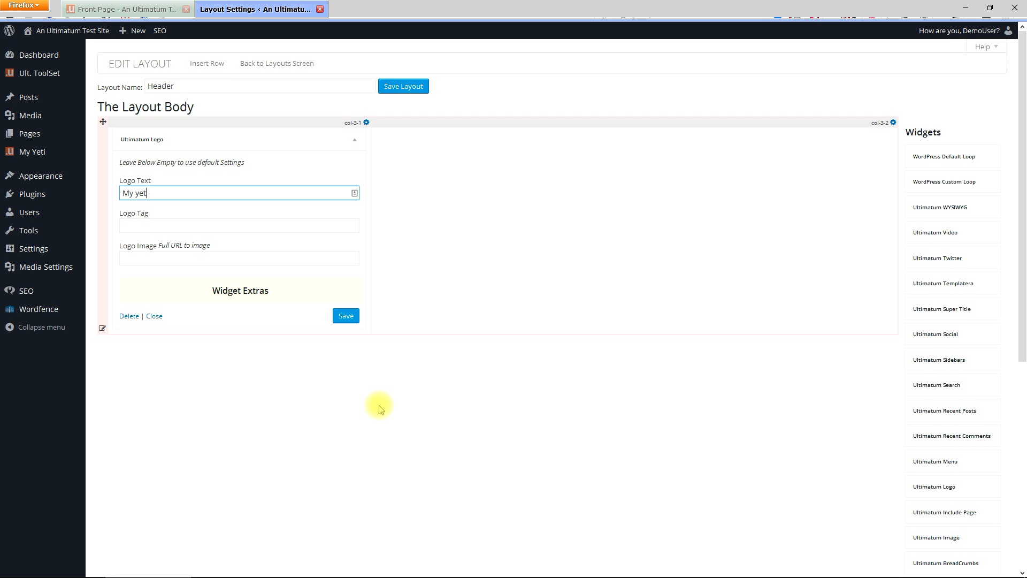
pyautogui.press('BackSpace')
pyautogui.write('Yeti')
# Step: Review the logo widget's extras and available widget templates without changing them, then save and collapse the widget
pyautogui.click(258, 294)
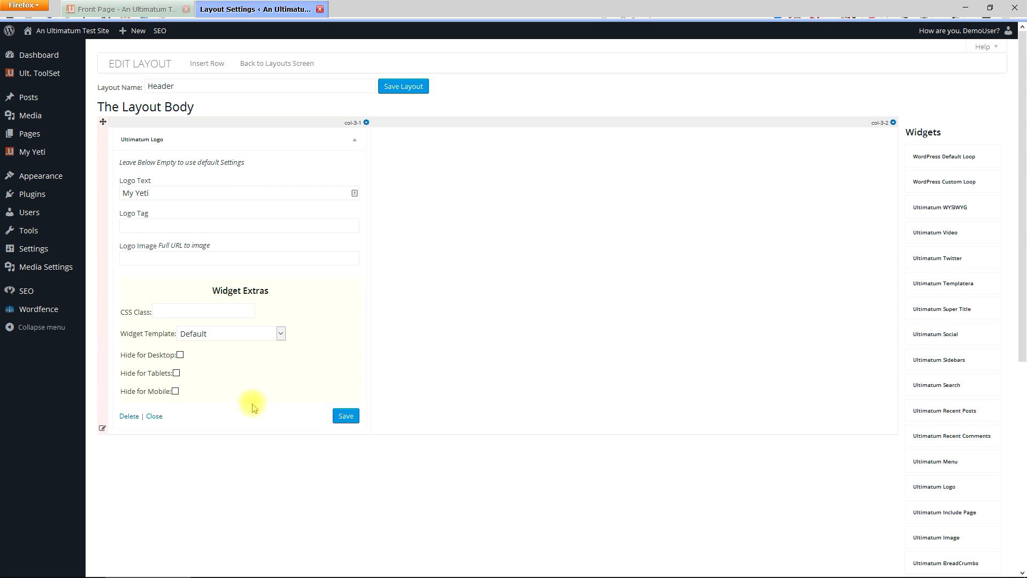
pyautogui.click(219, 335)
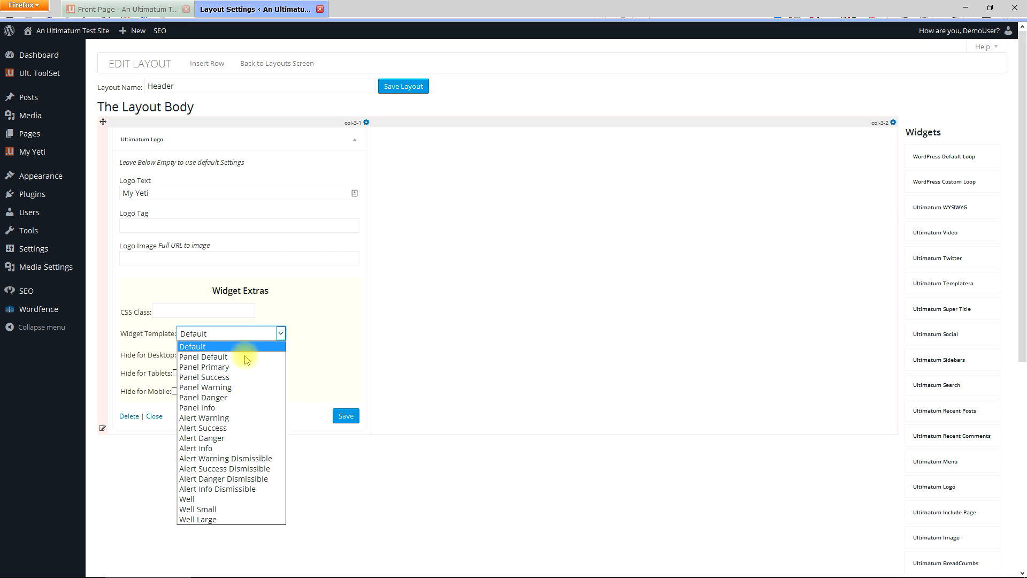
pyautogui.click(307, 296)
pyautogui.moveTo(256, 291); pyautogui.dragTo(259, 291)
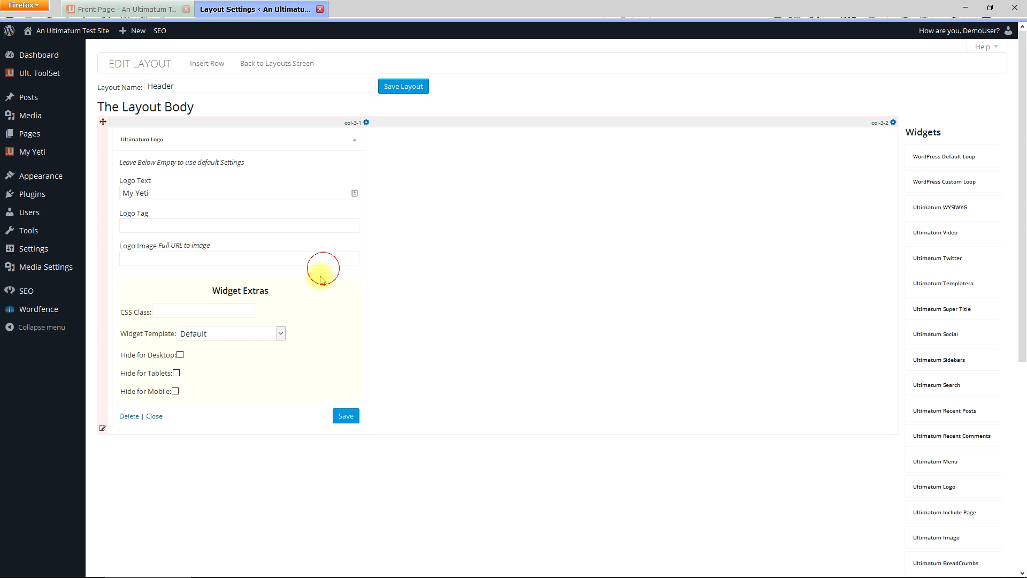
pyautogui.click(256, 291)
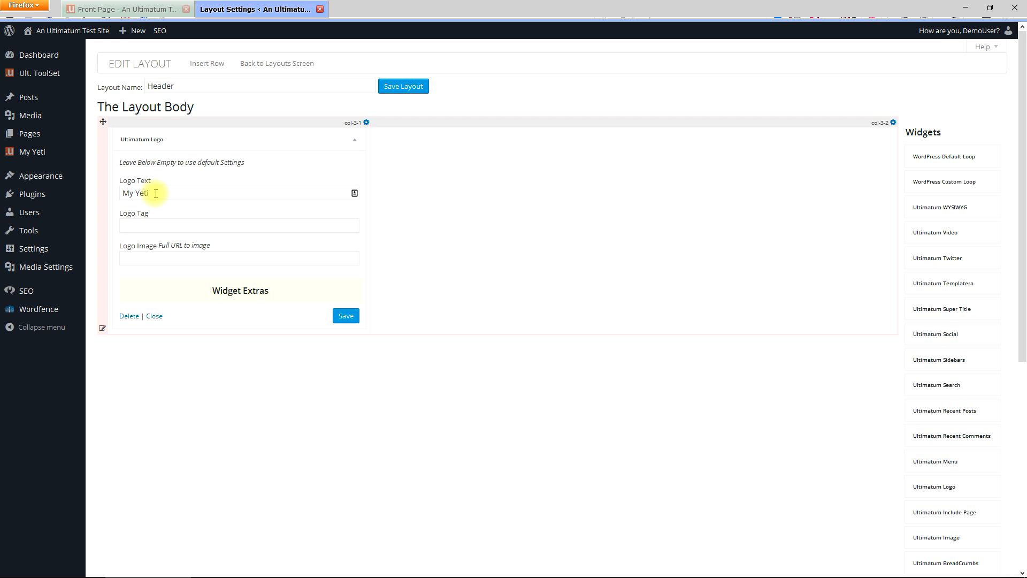
pyautogui.click(347, 316)
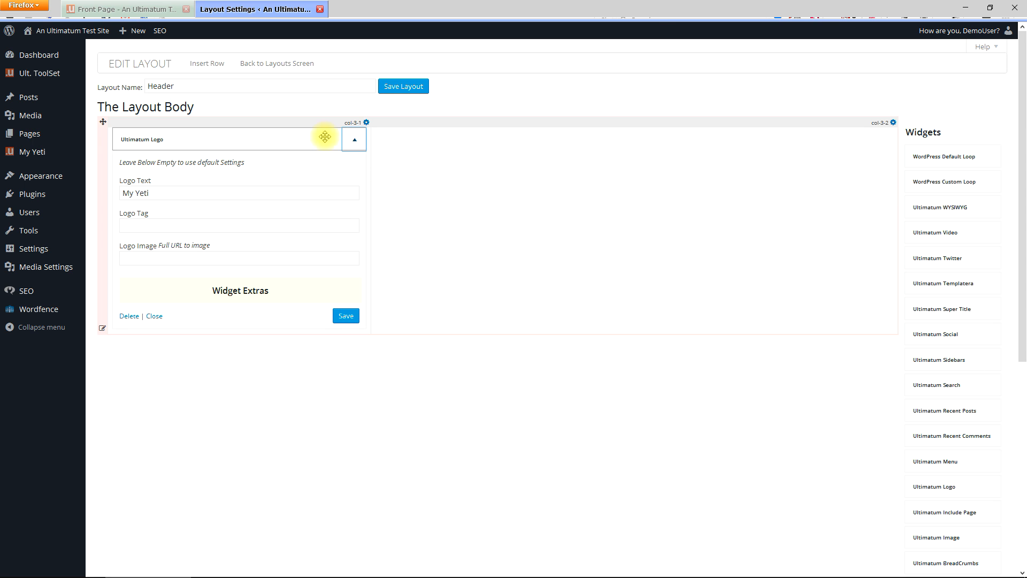
pyautogui.click(356, 142)
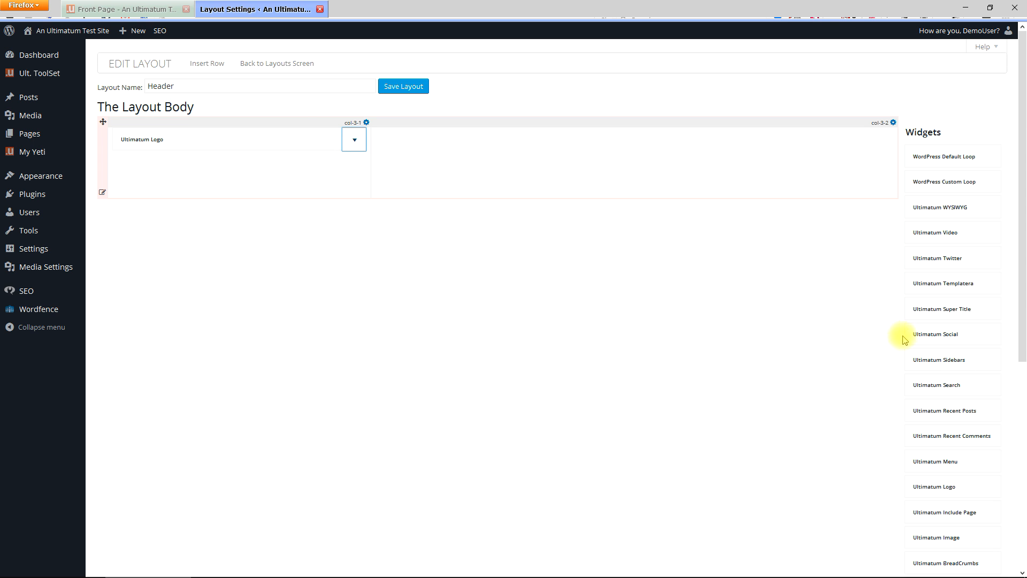
# Step: Add an Ultimatum Menu widget to the row's 66% column, using the All Pages menu and the "NEW - Ultimatum Menu" script
pyautogui.moveTo(948, 457); pyautogui.dragTo(486, 138)
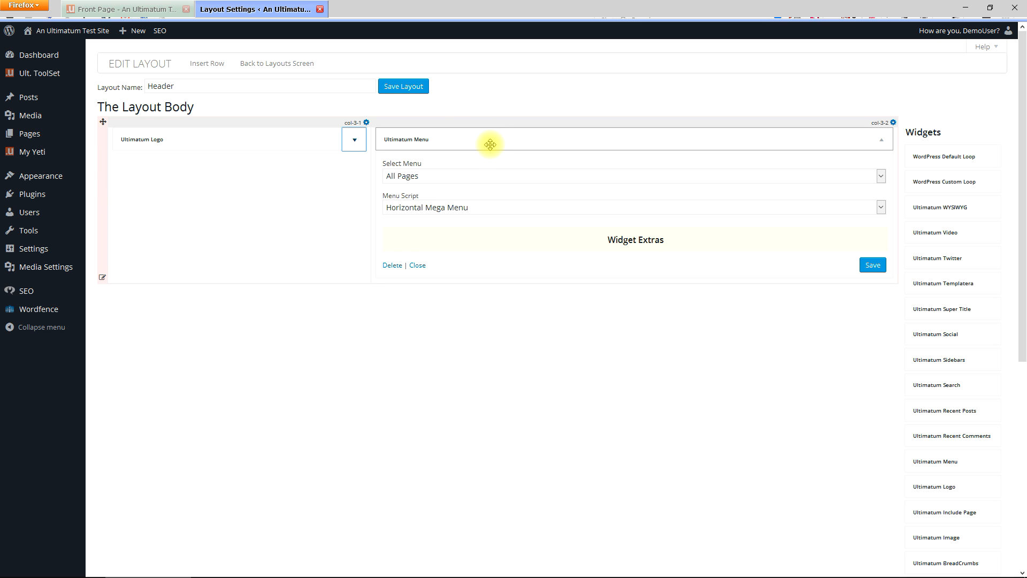
pyautogui.click(442, 176)
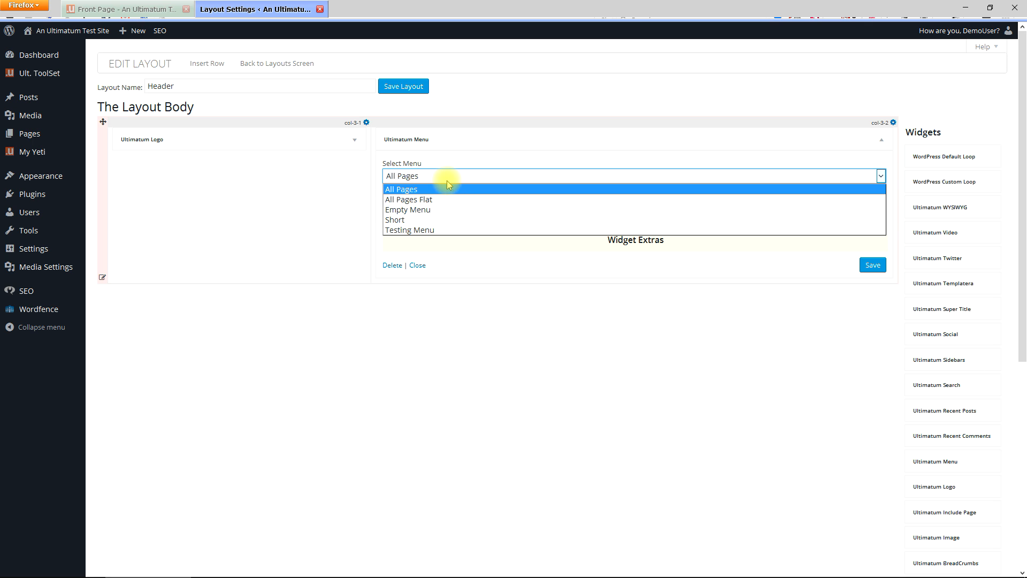
pyautogui.click(435, 187)
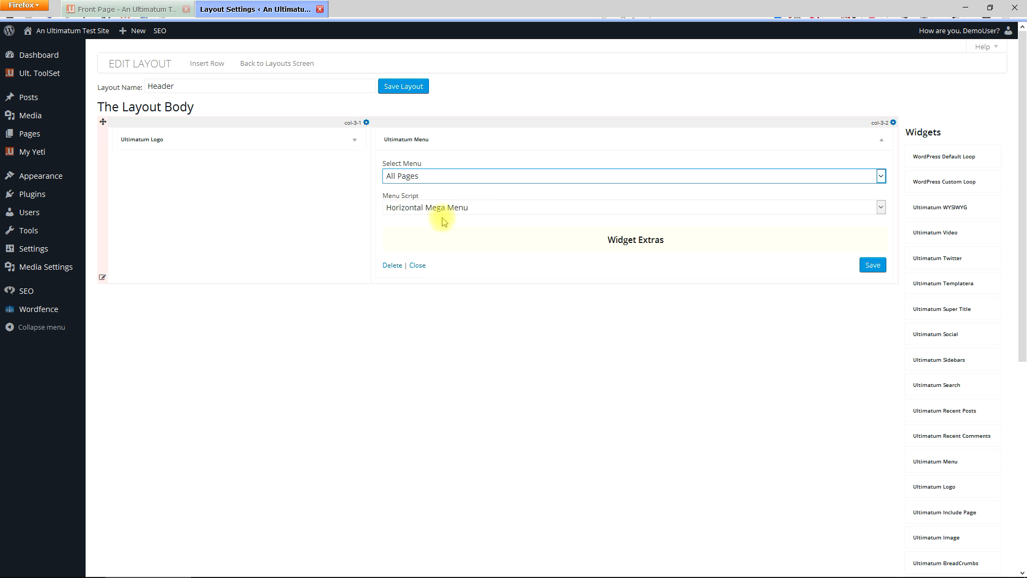
pyautogui.click(440, 208)
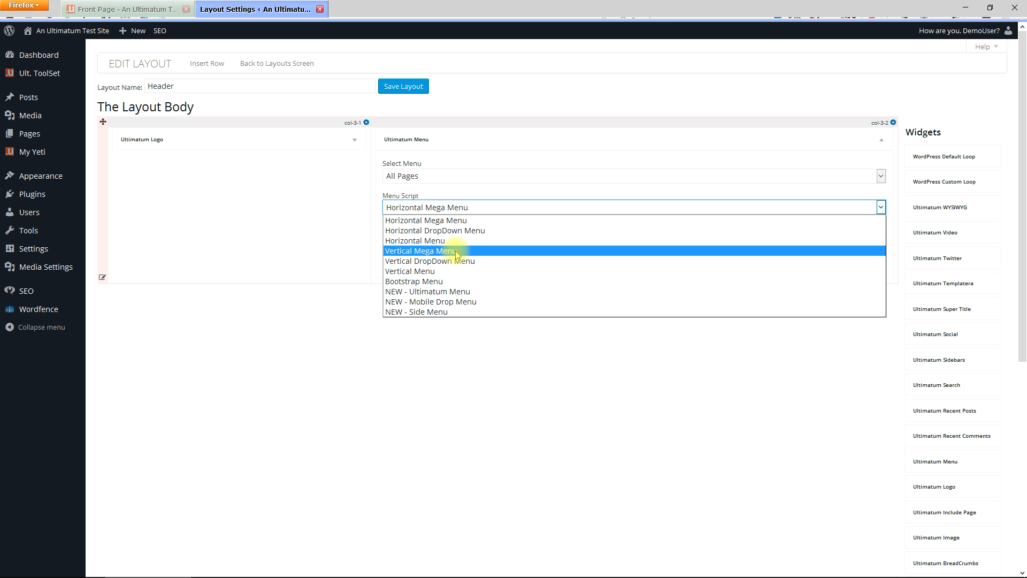
pyautogui.click(454, 295)
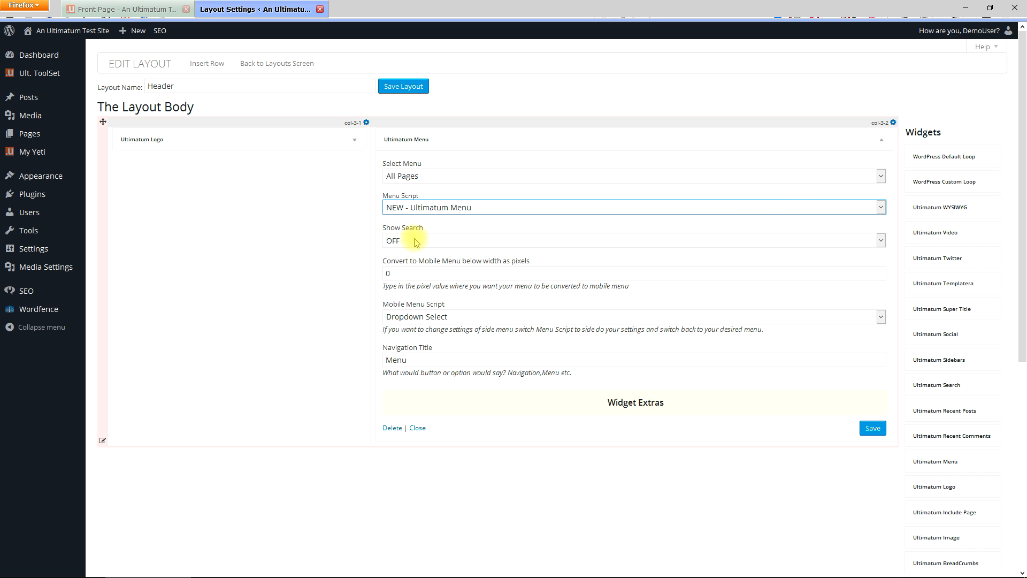
# Step: Set the menu widget to convert to mobile below 767 pixels with the Mobile On Top script, and clear its navigation title
pyautogui.doubleClick(407, 274)
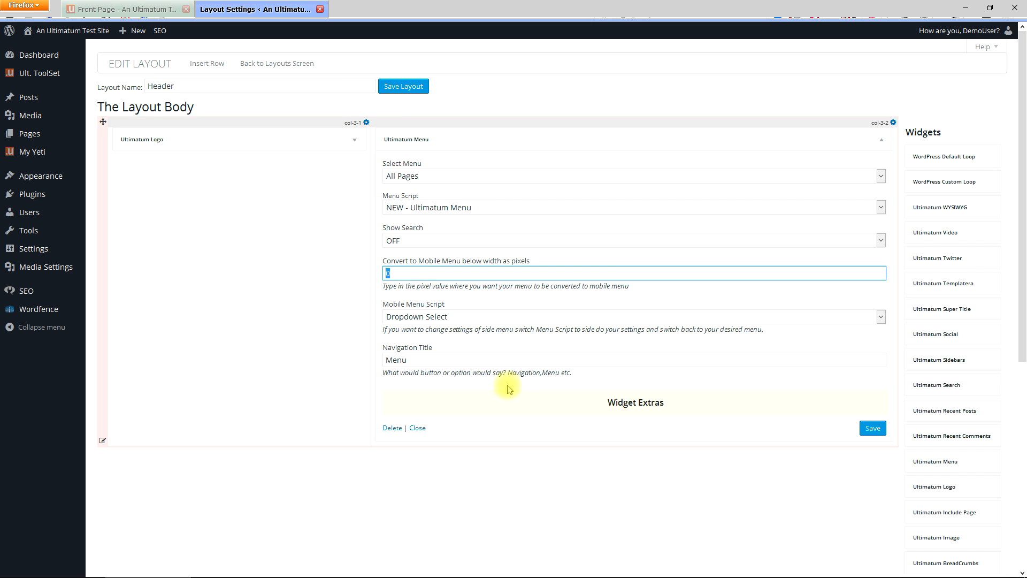
pyautogui.write('767')
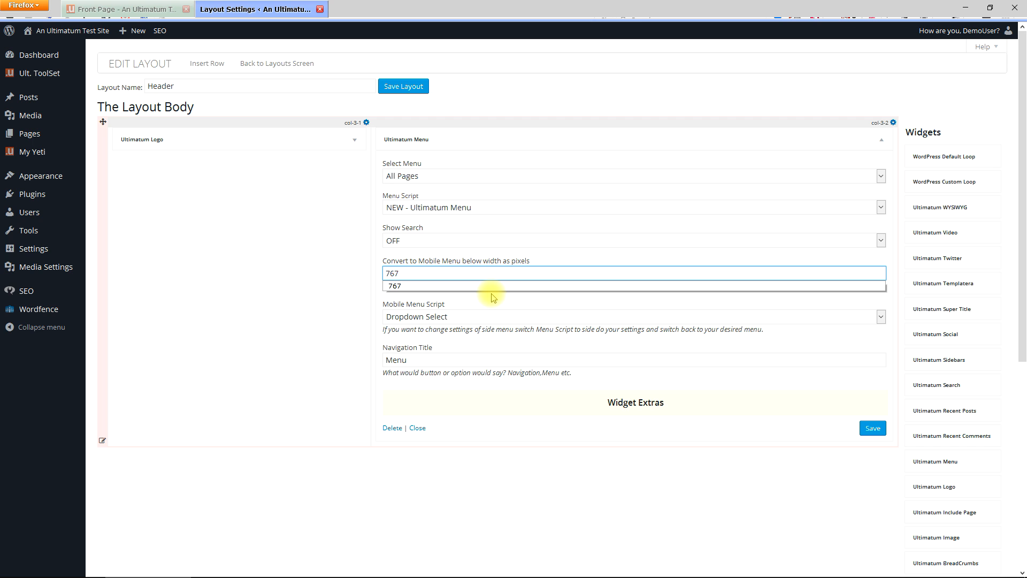
pyautogui.click(496, 298)
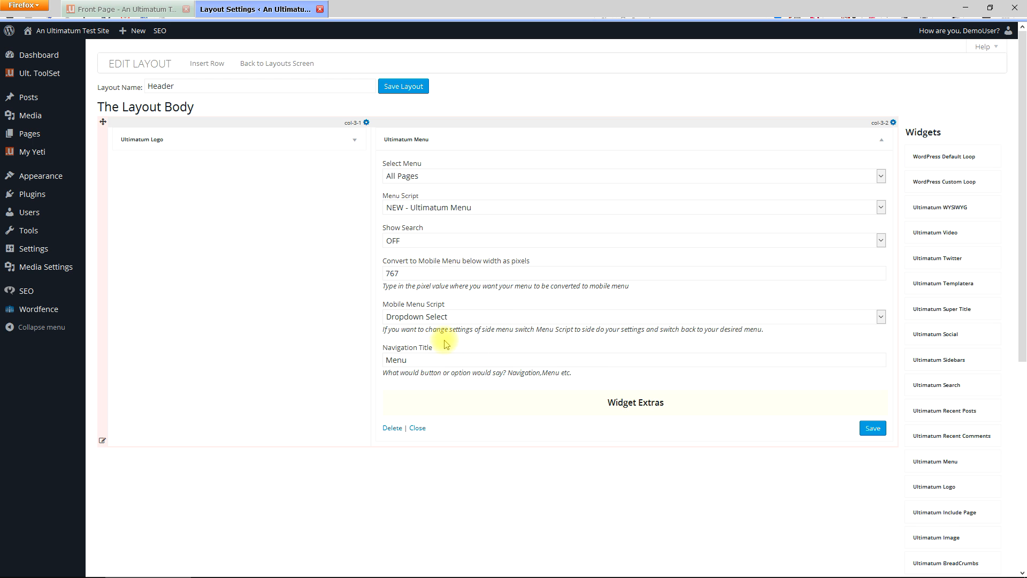
pyautogui.click(444, 317)
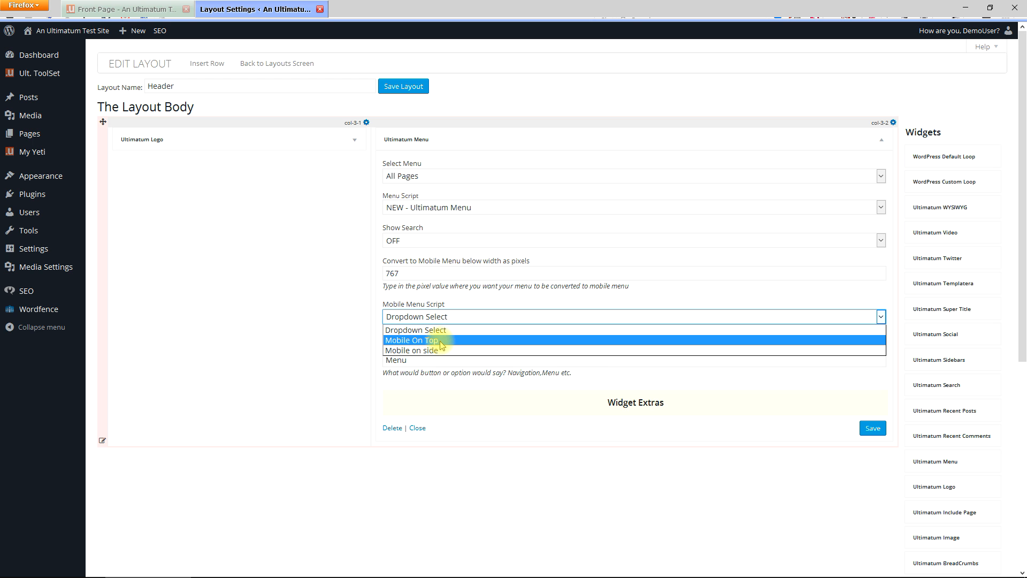
pyautogui.click(442, 340)
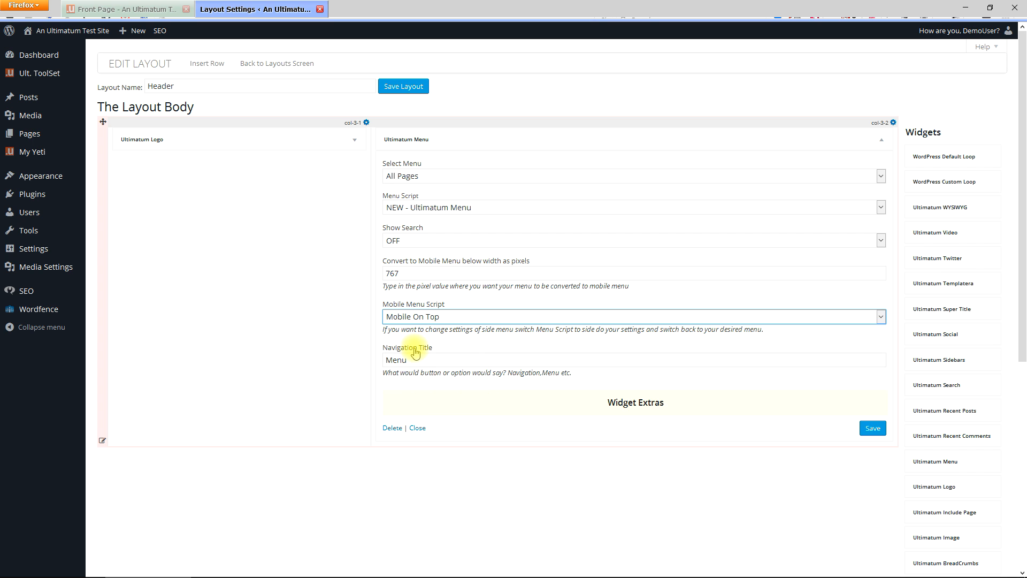
pyautogui.moveTo(418, 362); pyautogui.dragTo(380, 360)
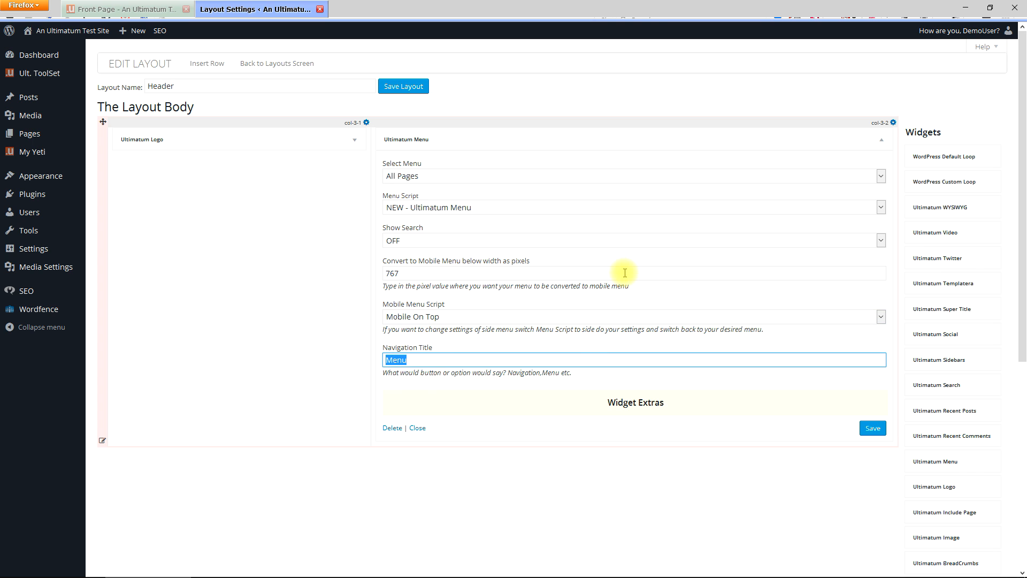
pyautogui.press('BackSpace')
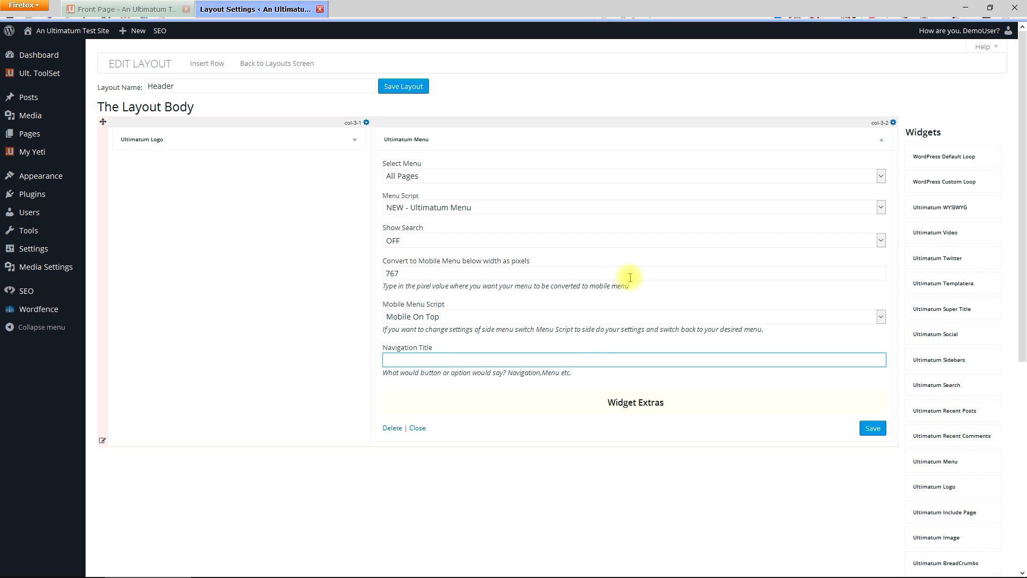
# Step: Save and collapse the menu widget with its extras unchanged, then save the Header layout and return to the layouts list
pyautogui.click(624, 403)
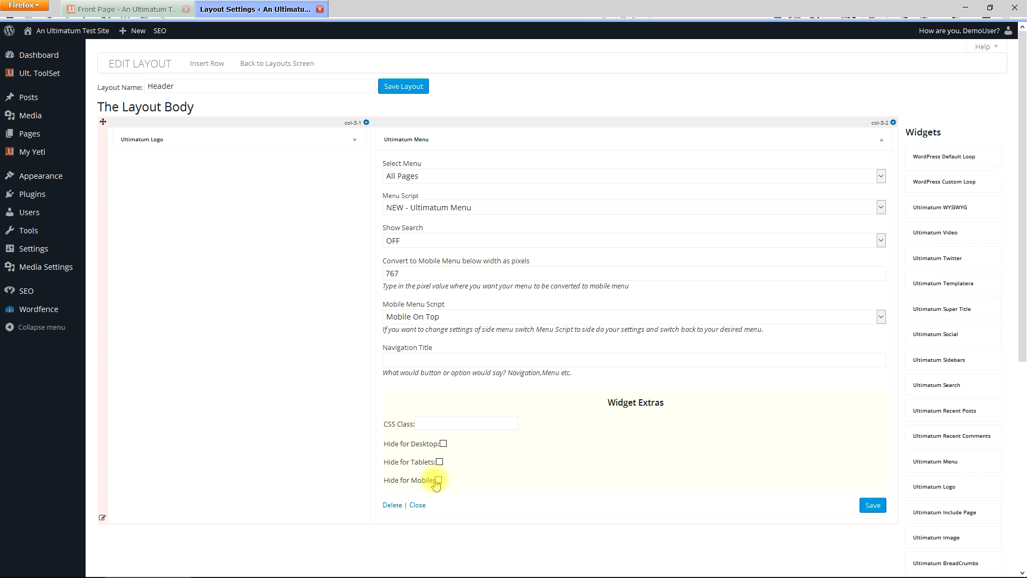
pyautogui.click(659, 405)
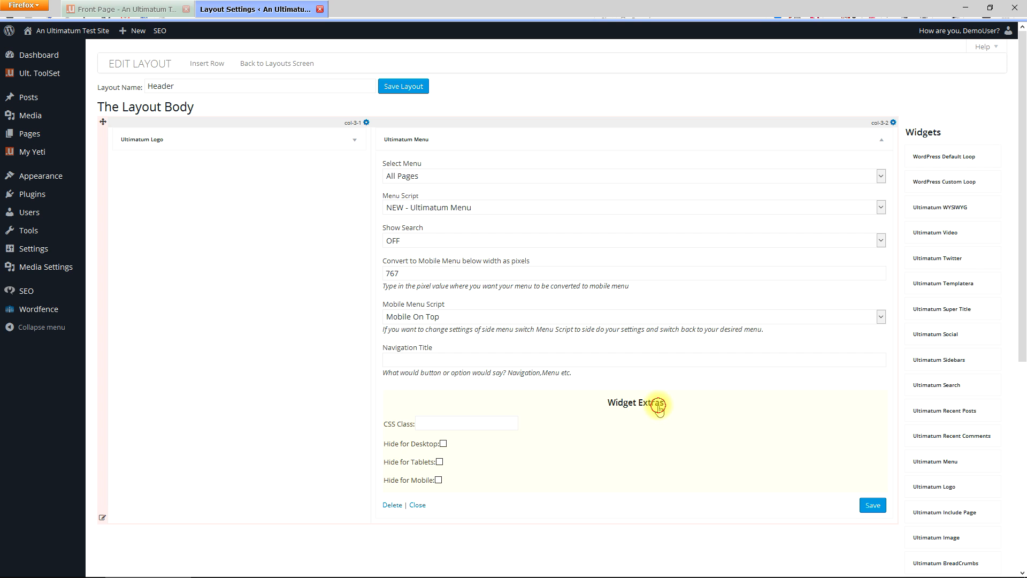
pyautogui.click(872, 428)
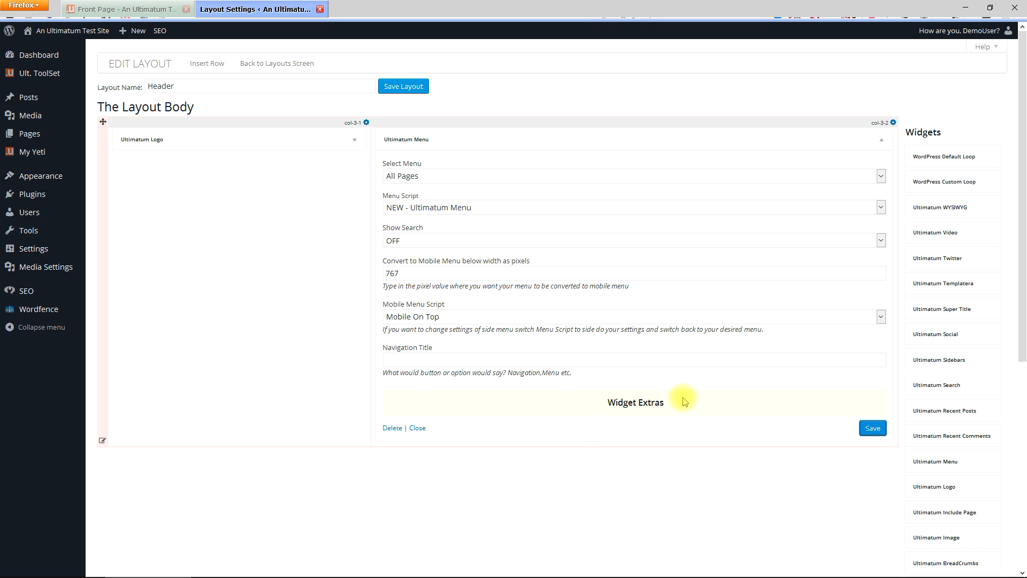
pyautogui.click(417, 428)
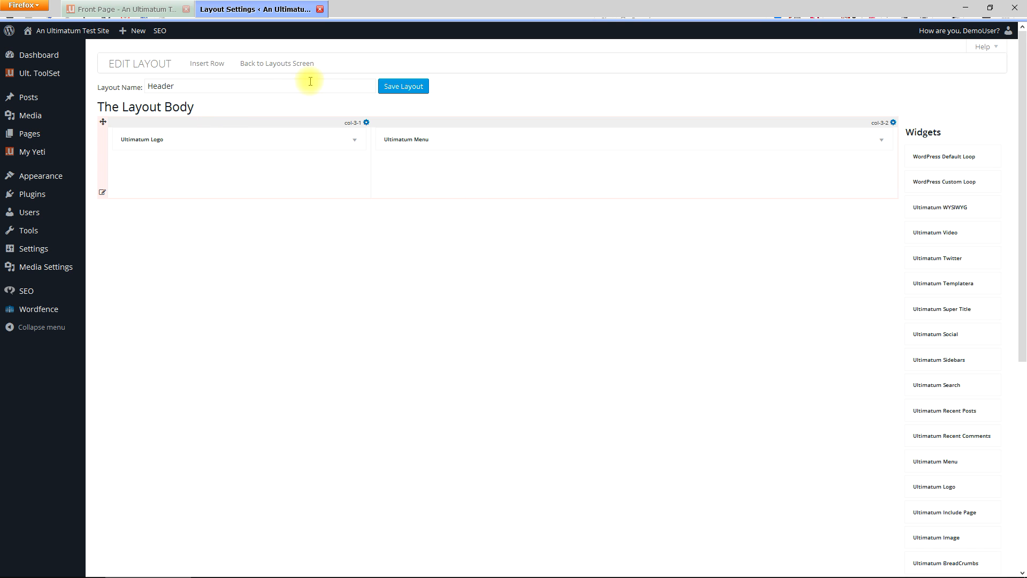
pyautogui.click(402, 86)
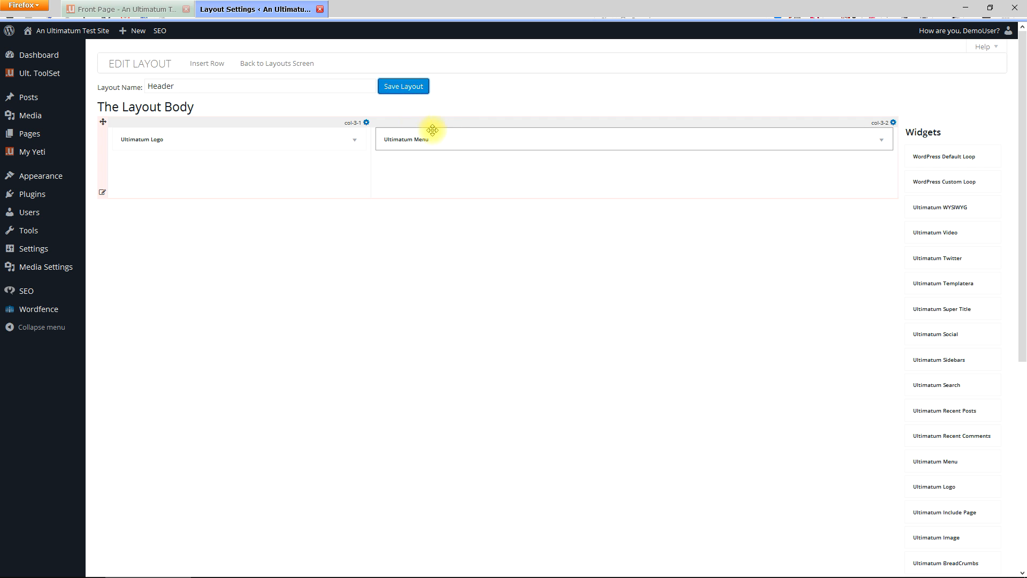
pyautogui.click(276, 65)
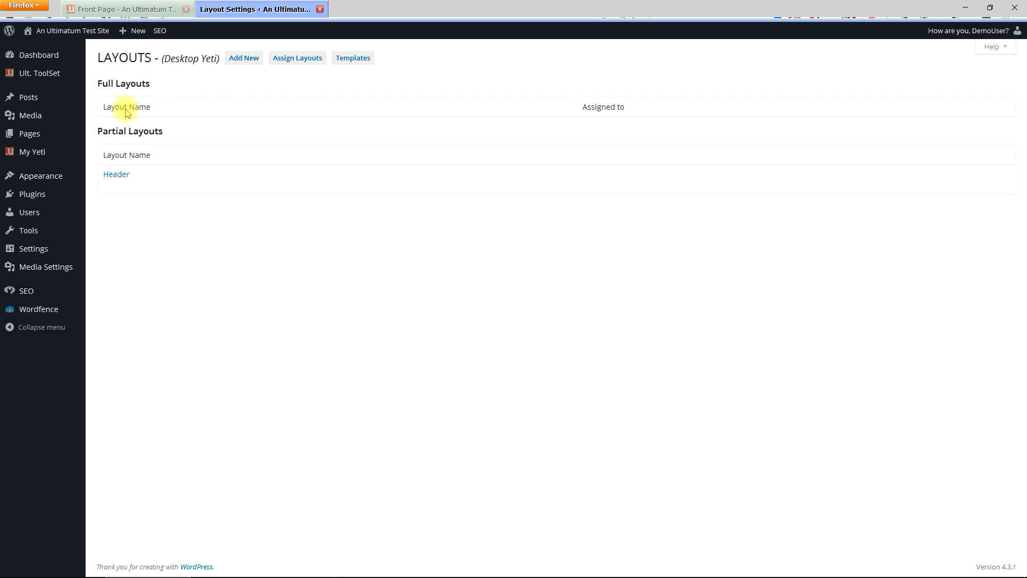
# Step: Create a new Desktop Yeti layout named Footer with the layout type Part
pyautogui.click(244, 60)
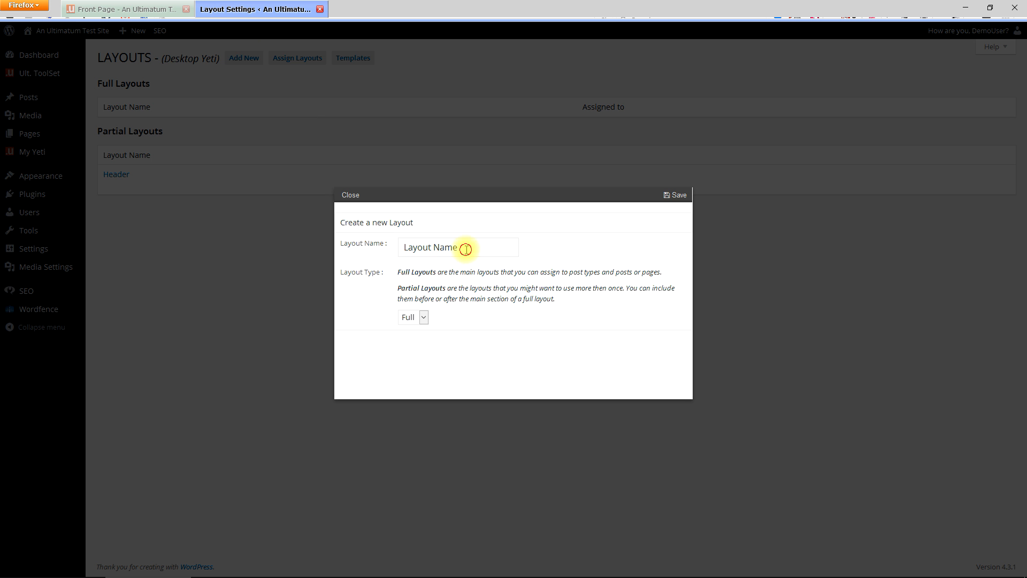
pyautogui.moveTo(465, 246); pyautogui.dragTo(338, 247)
pyautogui.write('Footer')
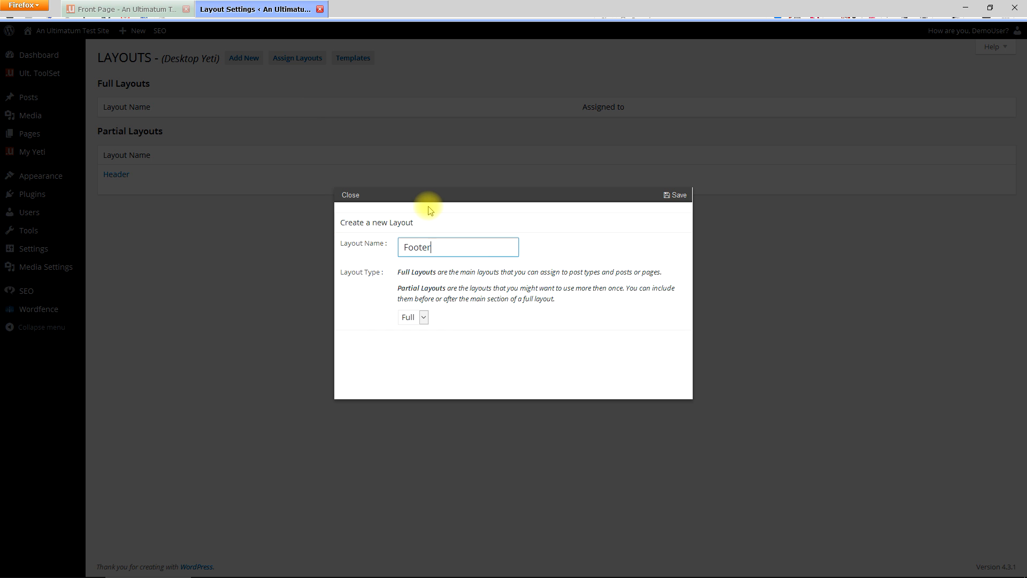
pyautogui.click(420, 317)
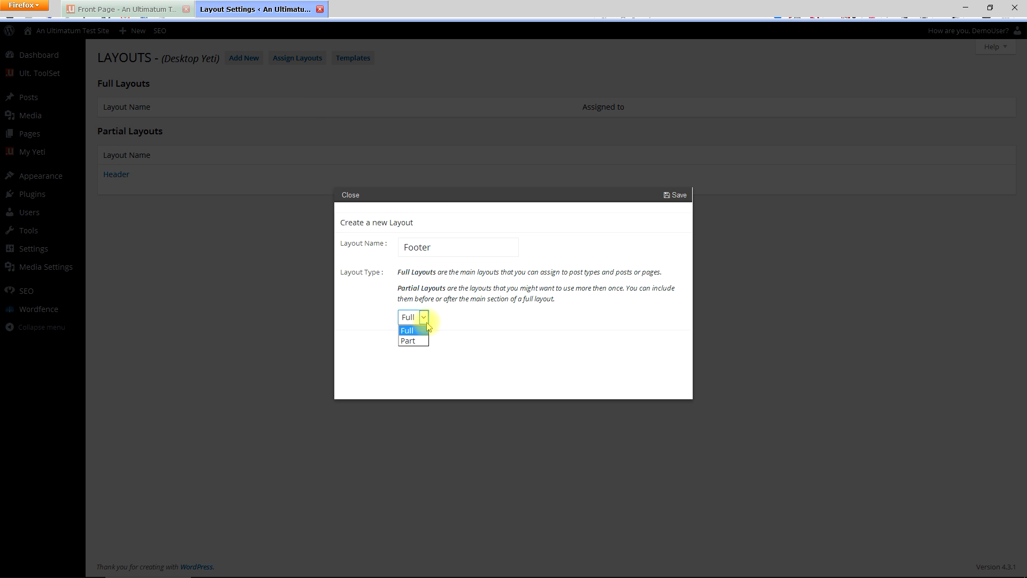
pyautogui.click(423, 341)
pyautogui.click(677, 195)
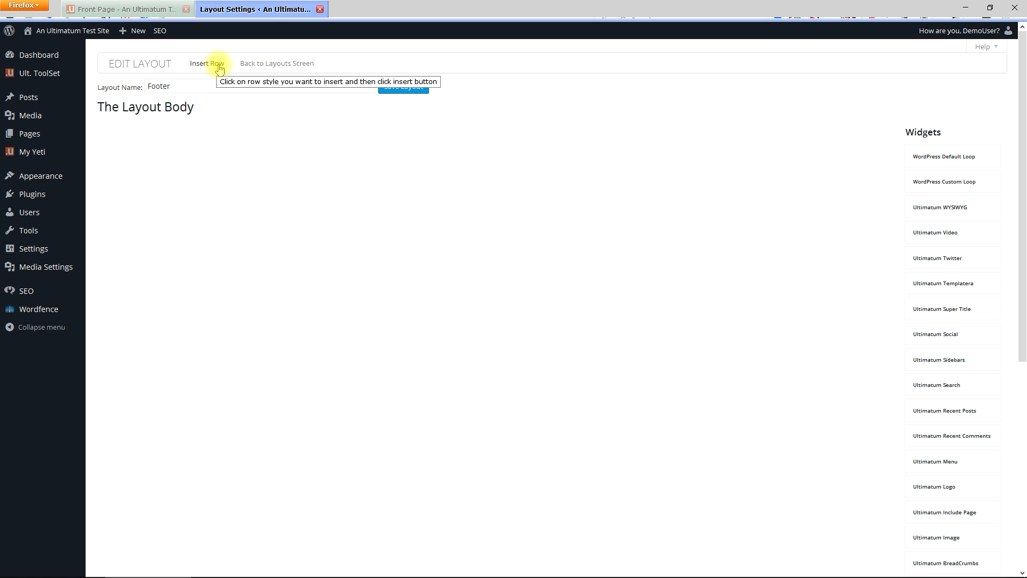
# Step: Insert a single-column 100% row into the Footer layout body
pyautogui.click(220, 68)
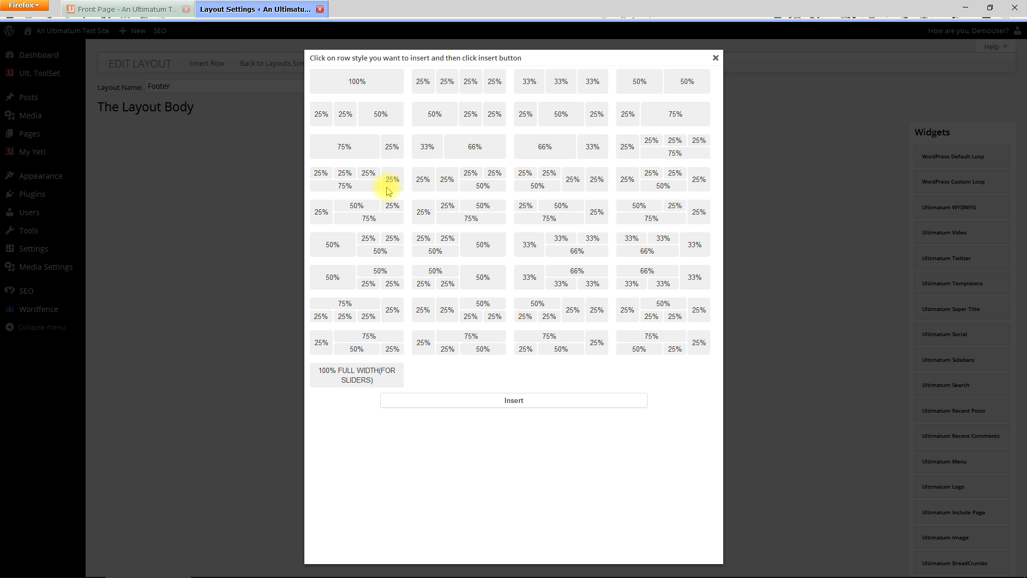
pyautogui.click(376, 83)
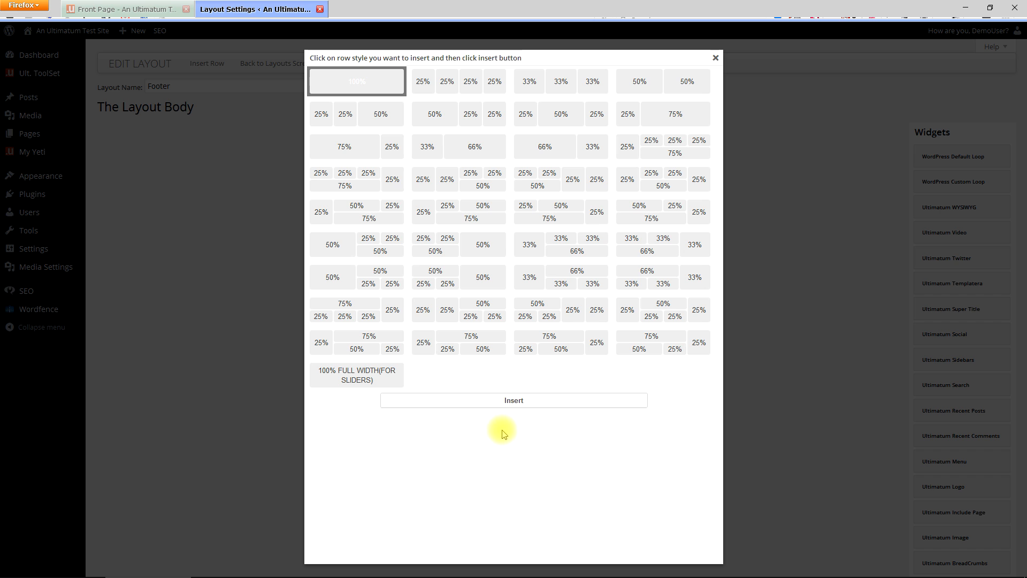
pyautogui.click(516, 406)
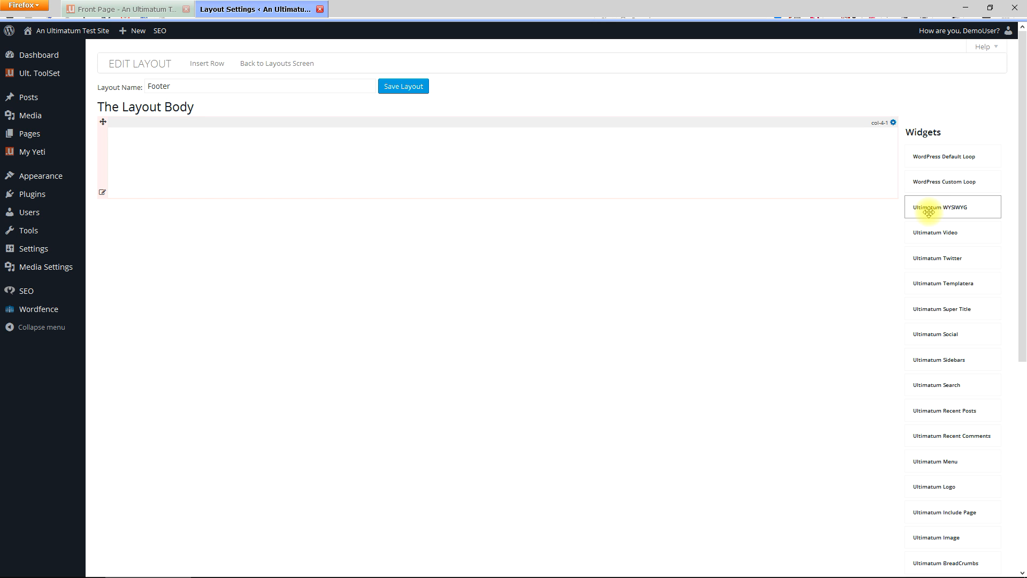
# Step: Add an Ultimatum WYSIWYG widget to the Footer row and title it "Copyright"
pyautogui.moveTo(933, 209); pyautogui.dragTo(374, 166)
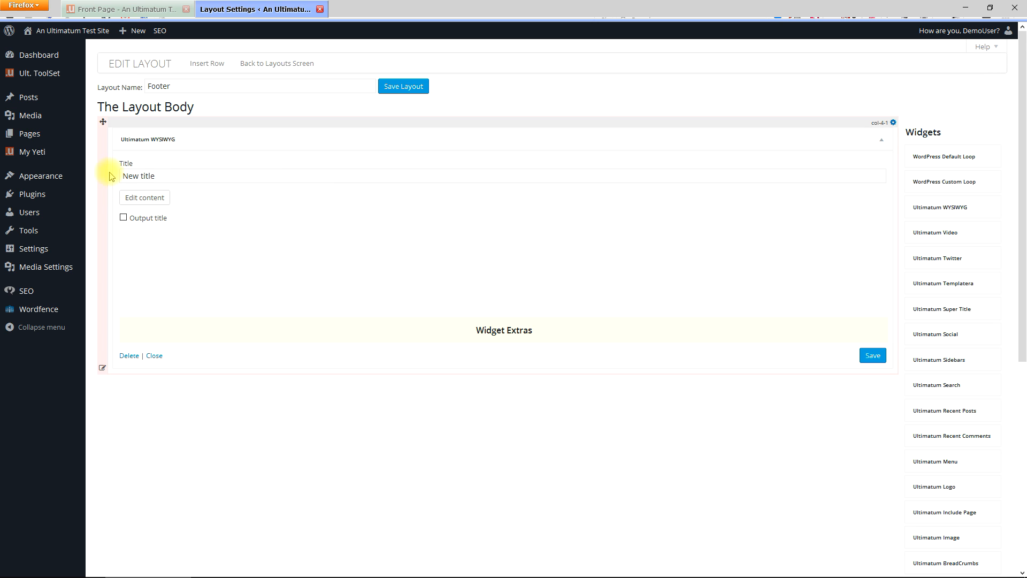
pyautogui.click(163, 176)
pyautogui.hotkey('ctrl', 'a')
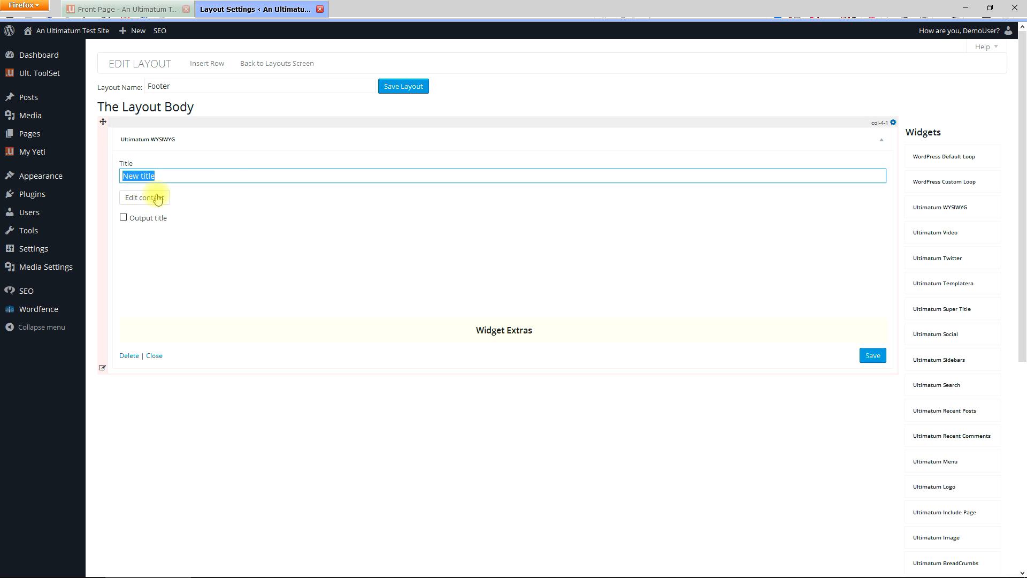
pyautogui.write('Copyright')
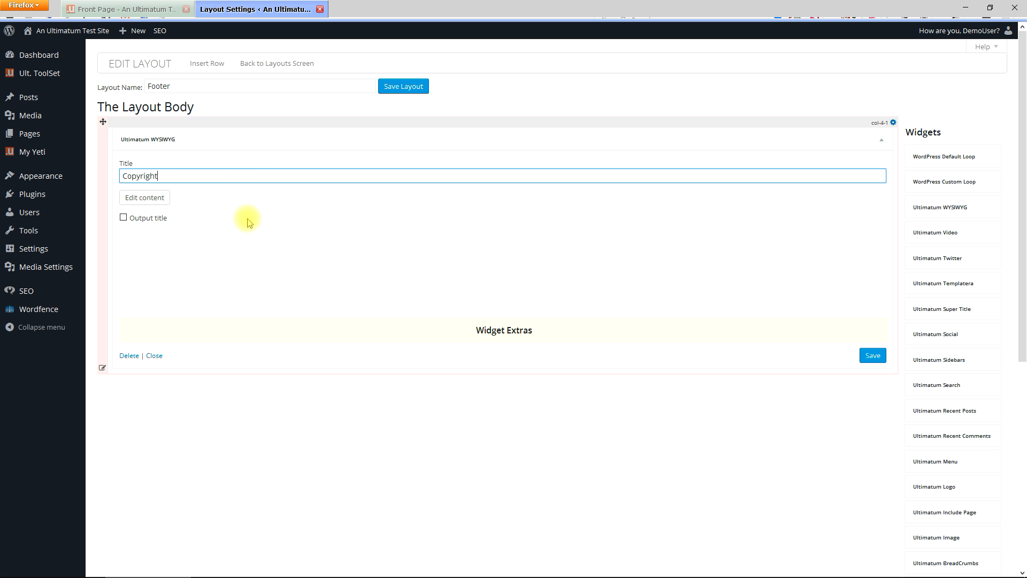
# Step: Enter the centred text "Copyright 2015 My Yeti." as the WYSIWYG widget's content and save it
pyautogui.click(161, 202)
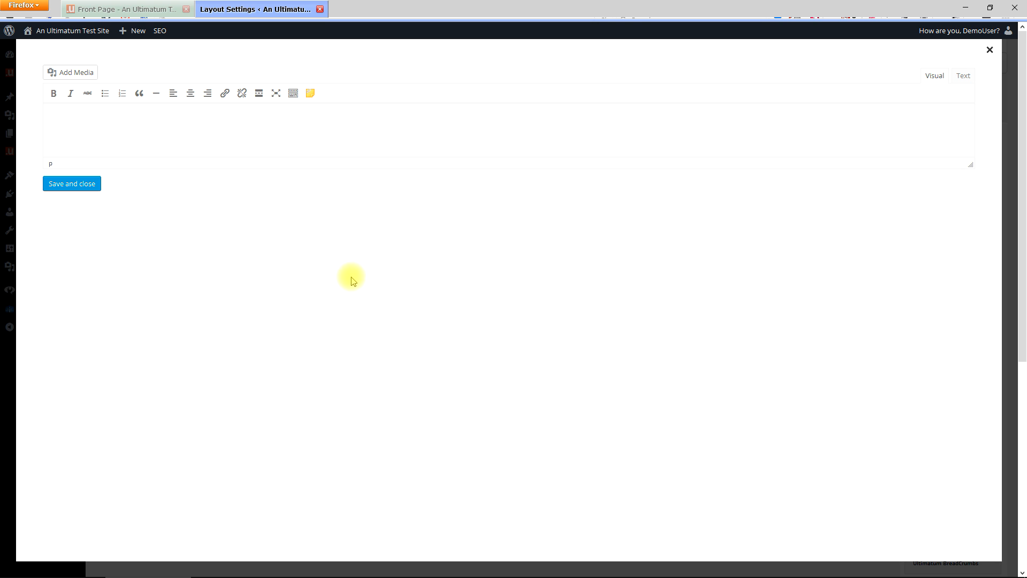
pyautogui.click(250, 127)
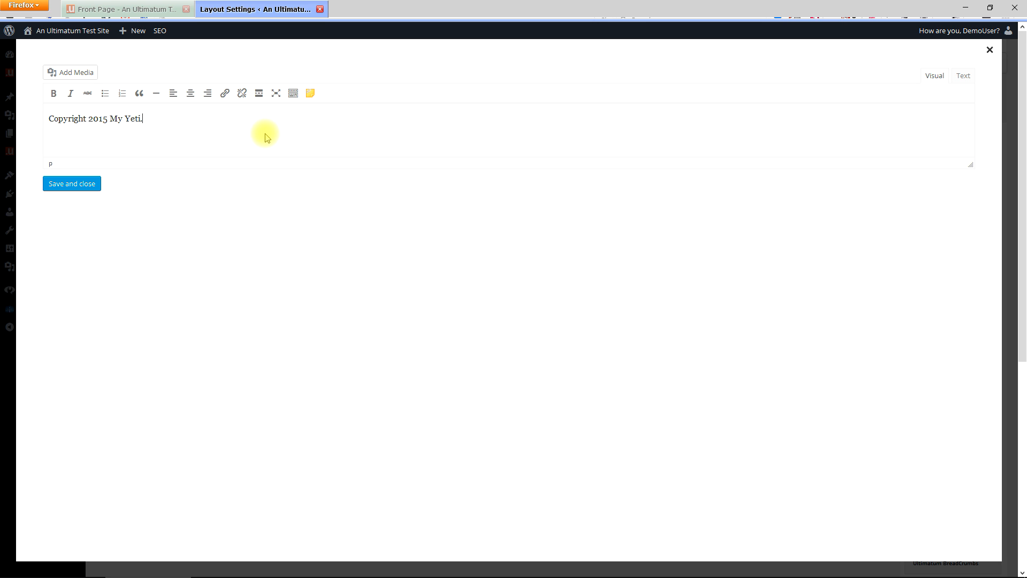
pyautogui.click(192, 93)
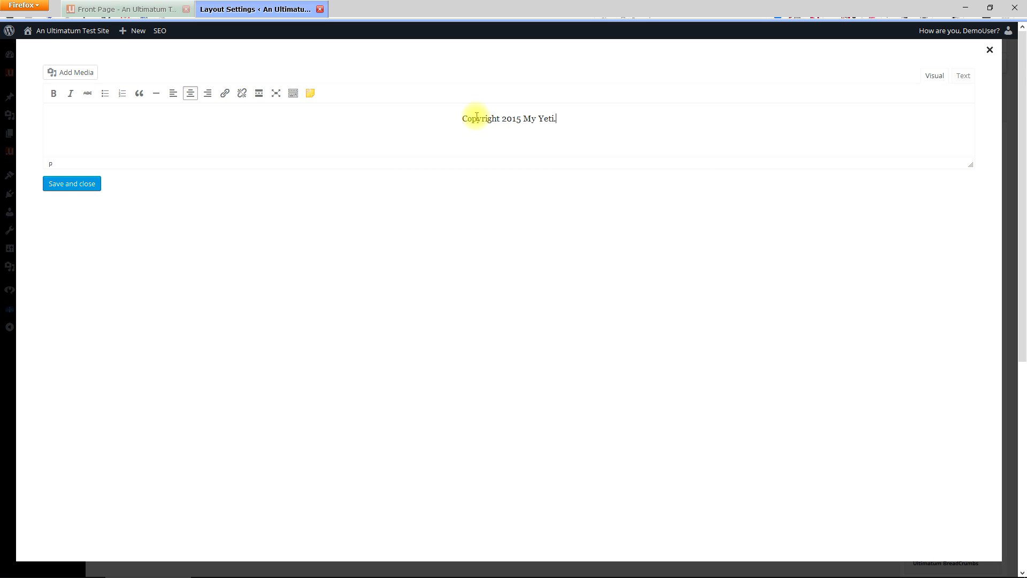
pyautogui.click(82, 188)
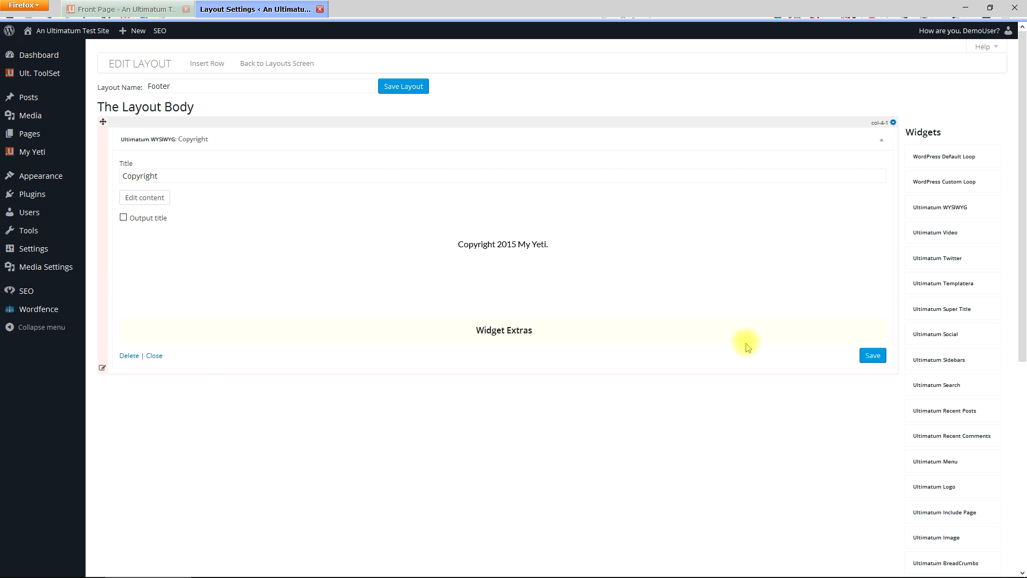
# Step: Save and collapse the Copyright widget, then return to the Desktop Yeti layouts list
pyautogui.click(872, 355)
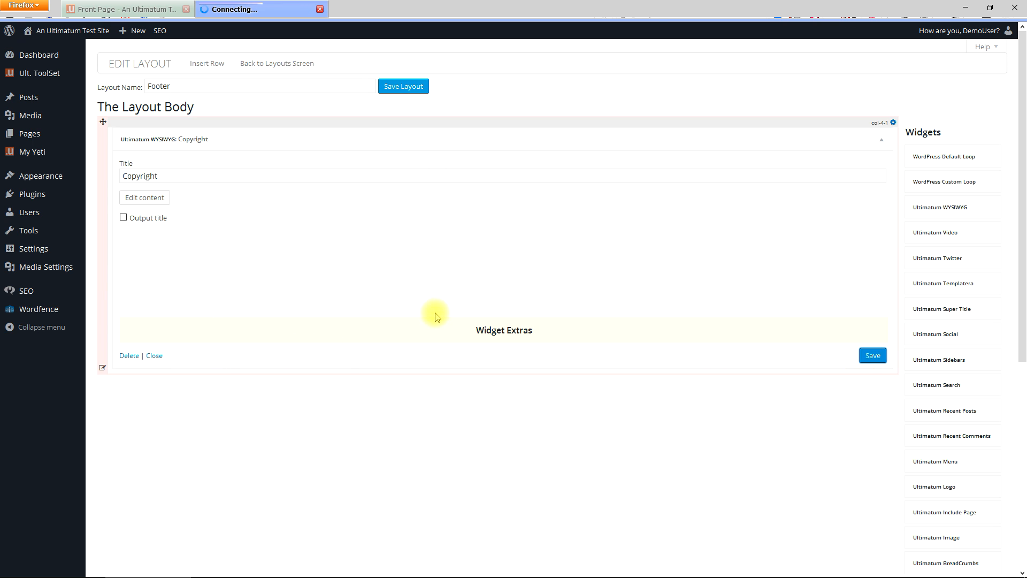
pyautogui.click(154, 357)
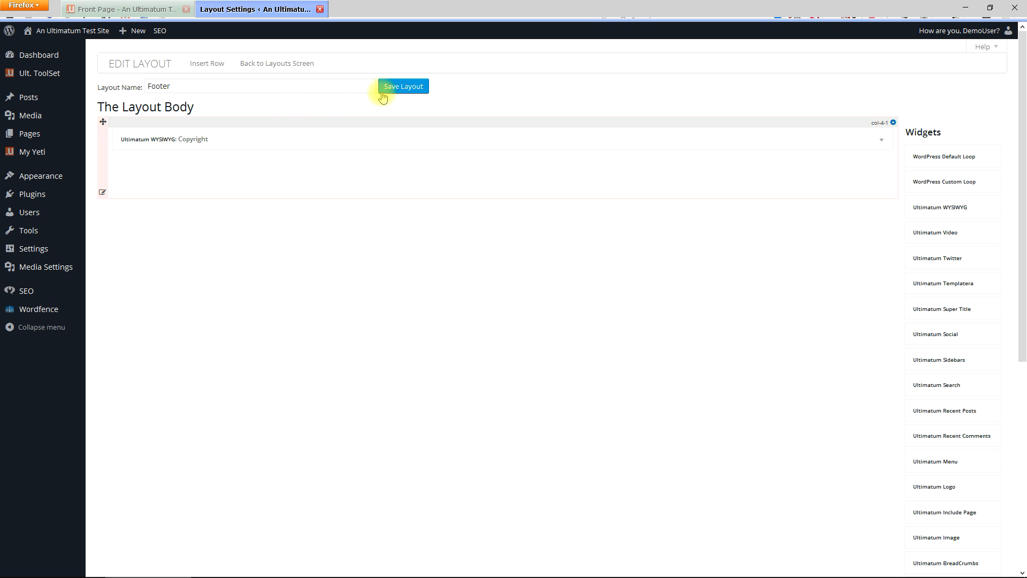
pyautogui.click(270, 64)
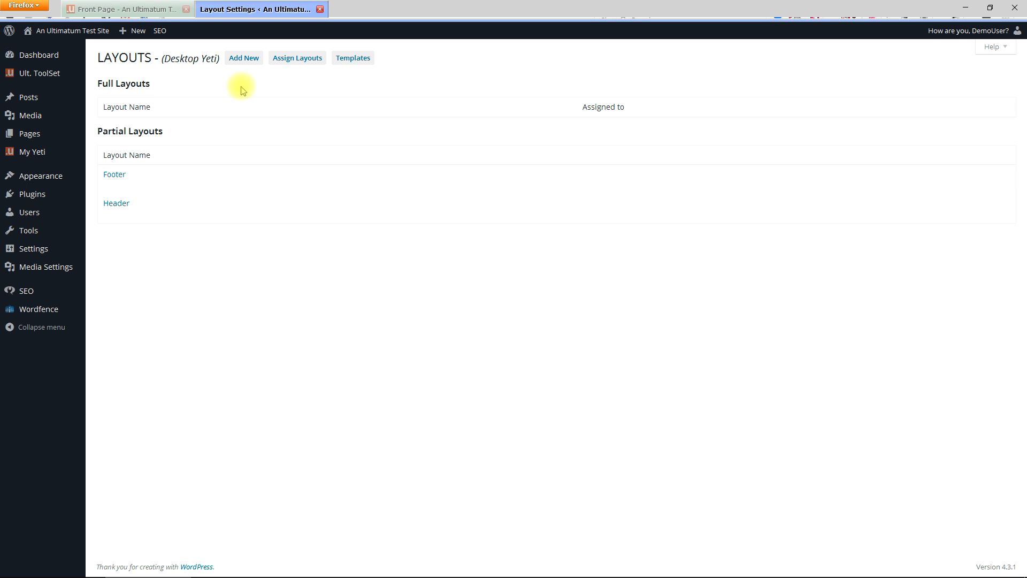
# Step: Create a new layout named "Default" with the layout type Full
pyautogui.click(247, 60)
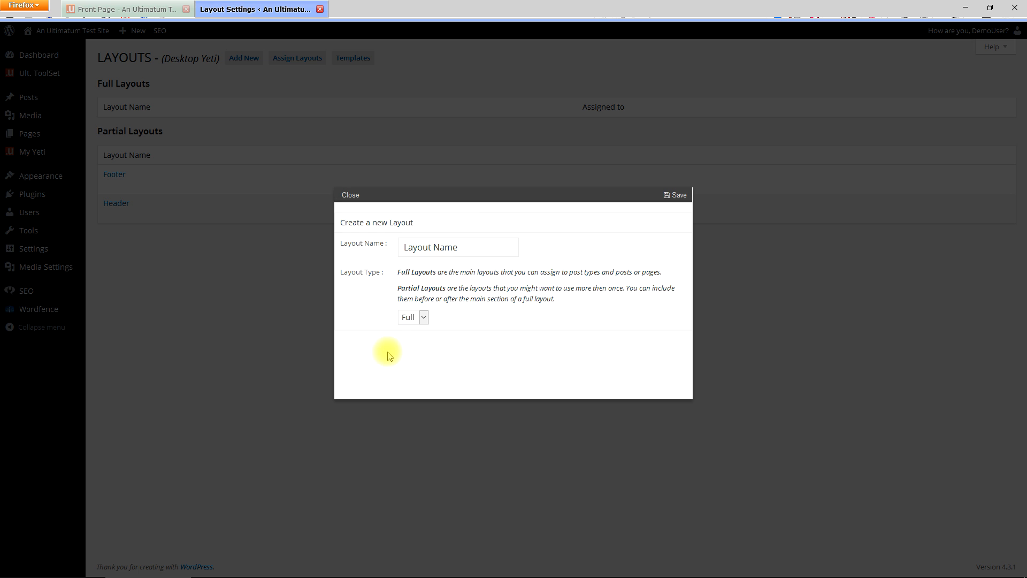
pyautogui.click(464, 247)
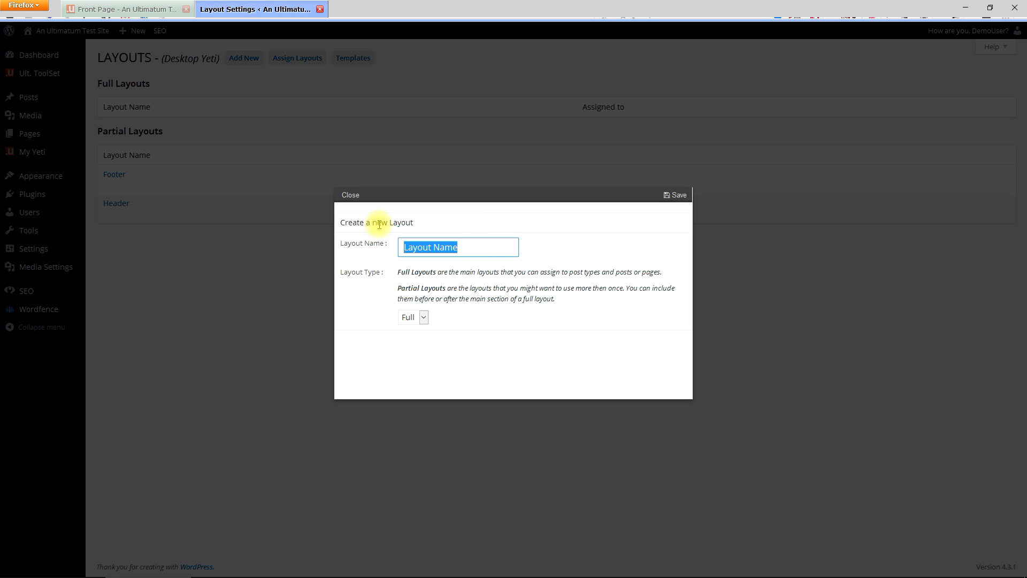
pyautogui.write('Dea')
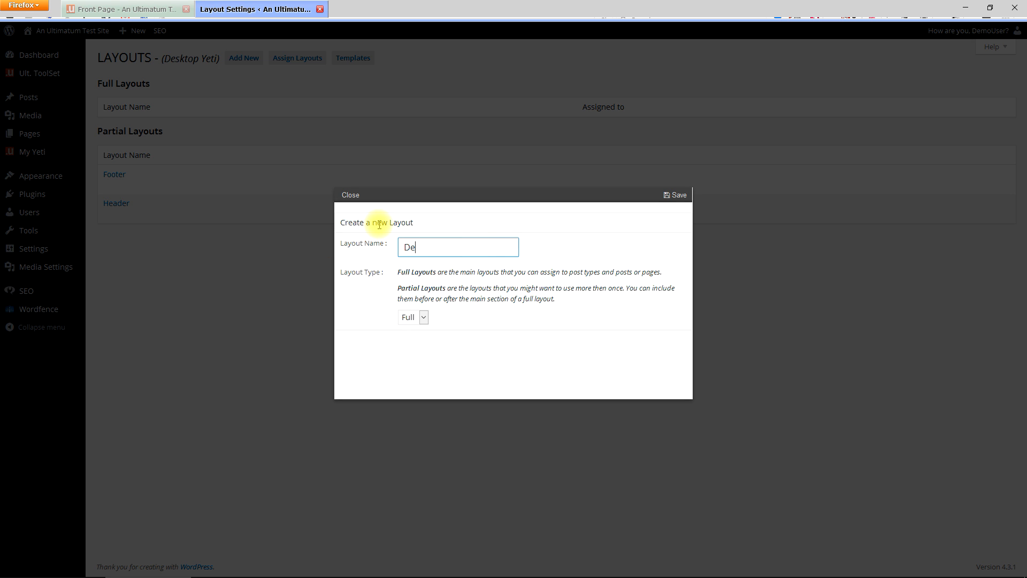
pyautogui.write('ault')
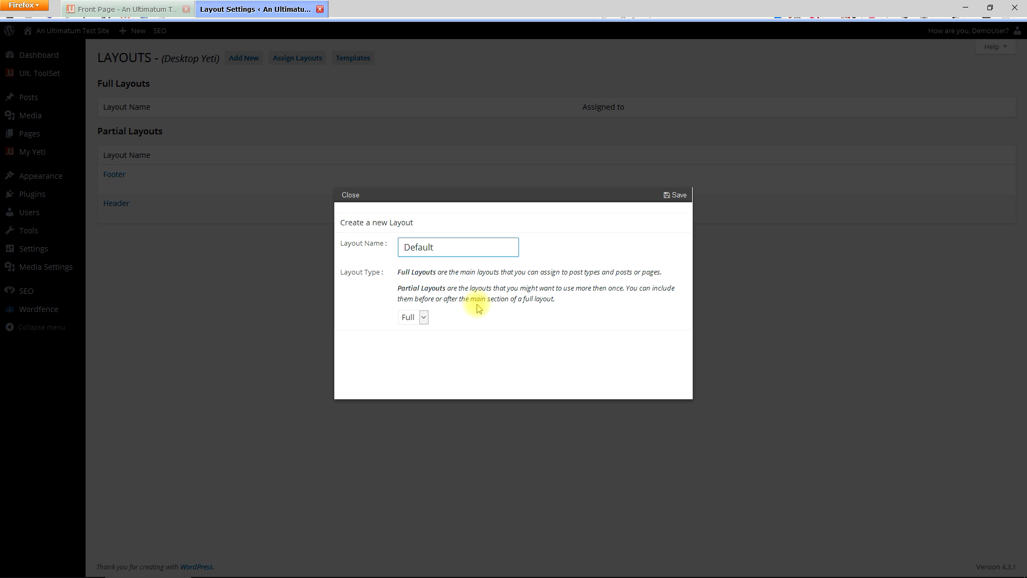
pyautogui.click(413, 323)
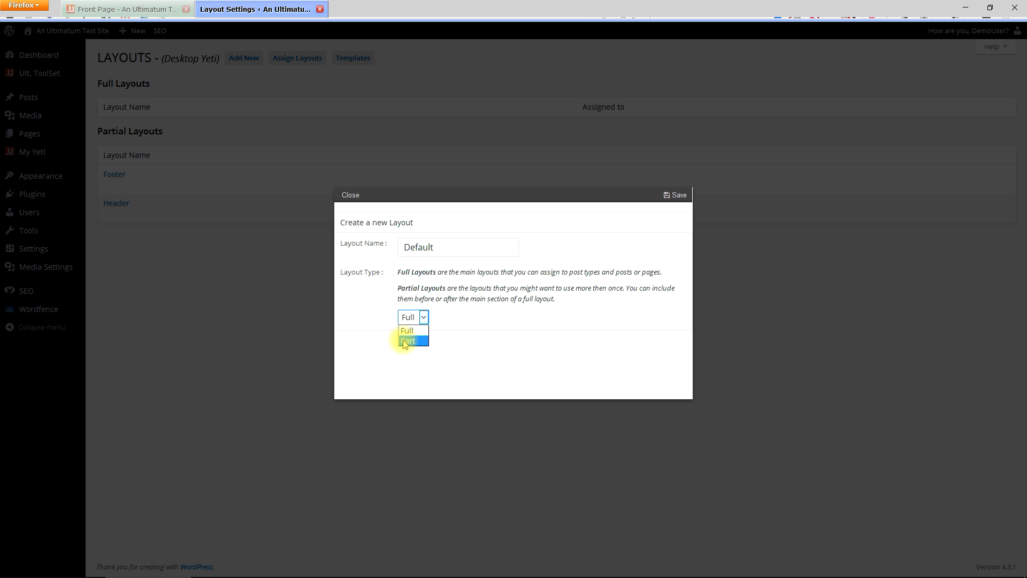
pyautogui.click(408, 324)
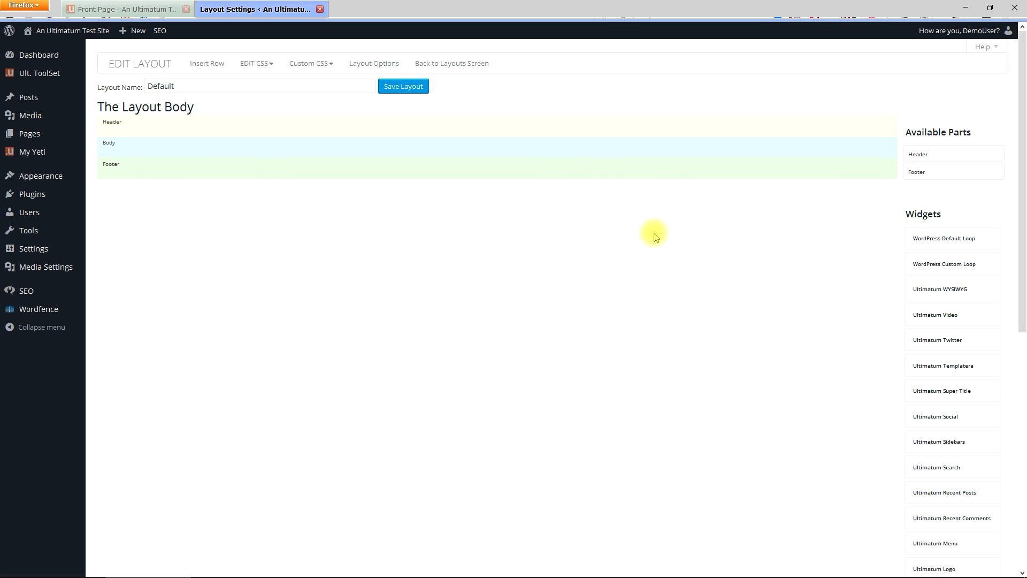
# Step: Place the Header part in the Default layout's header area and the Footer part in its footer area
pyautogui.moveTo(918, 159); pyautogui.dragTo(111, 143)
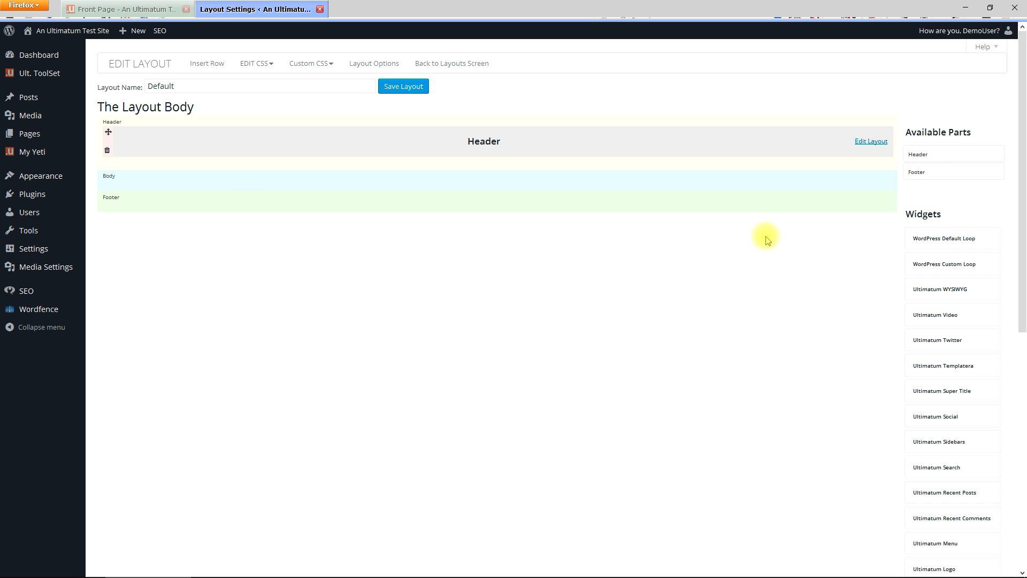
pyautogui.moveTo(935, 174); pyautogui.dragTo(145, 205)
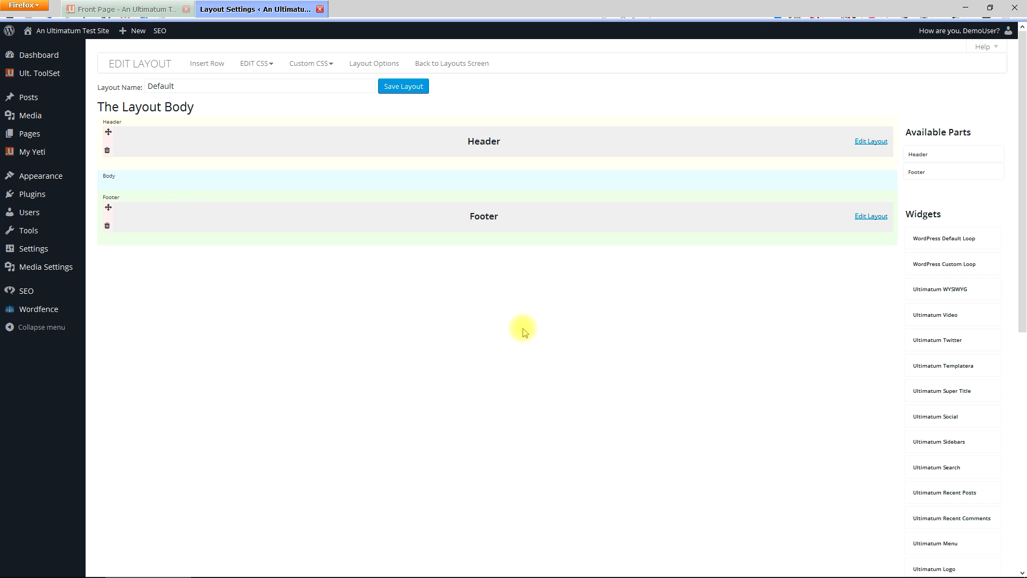
# Step: Insert a single-column 100% row into the layout body and add a WordPress Default Loop widget to it
pyautogui.click(207, 63)
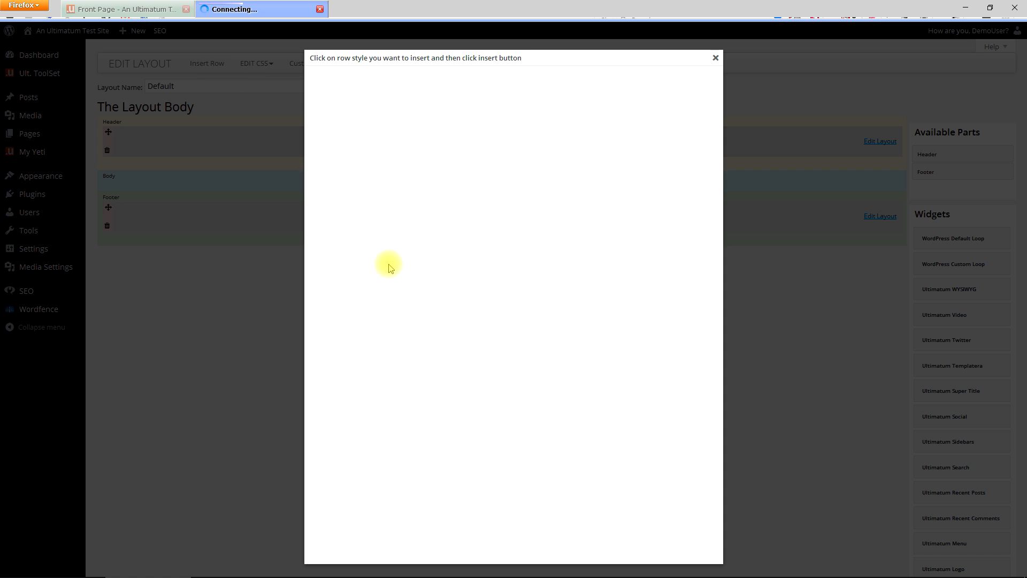
pyautogui.click(369, 82)
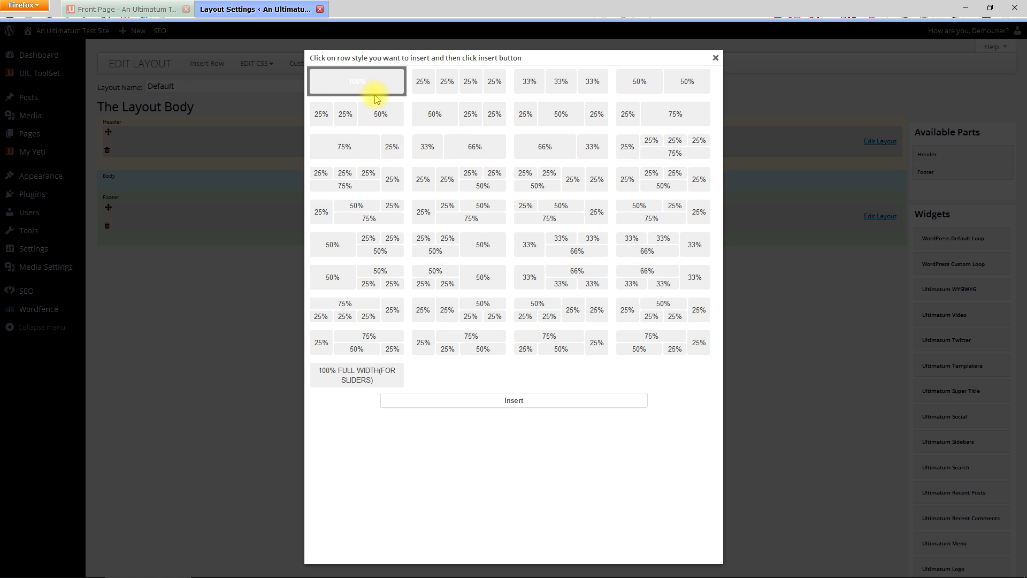
pyautogui.click(510, 402)
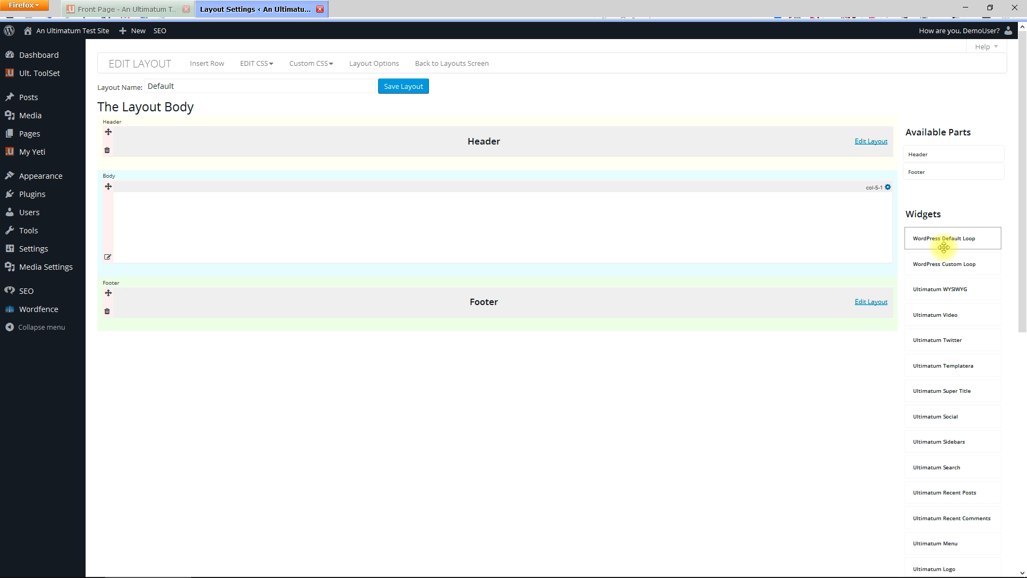
pyautogui.moveTo(949, 239); pyautogui.dragTo(281, 210)
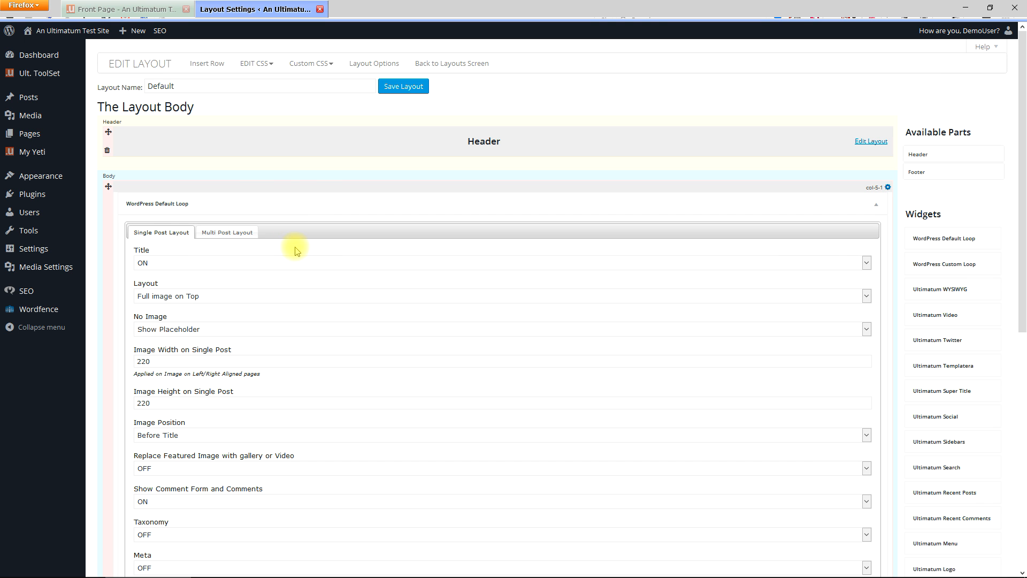
pyautogui.scroll(-2, 305, 311)
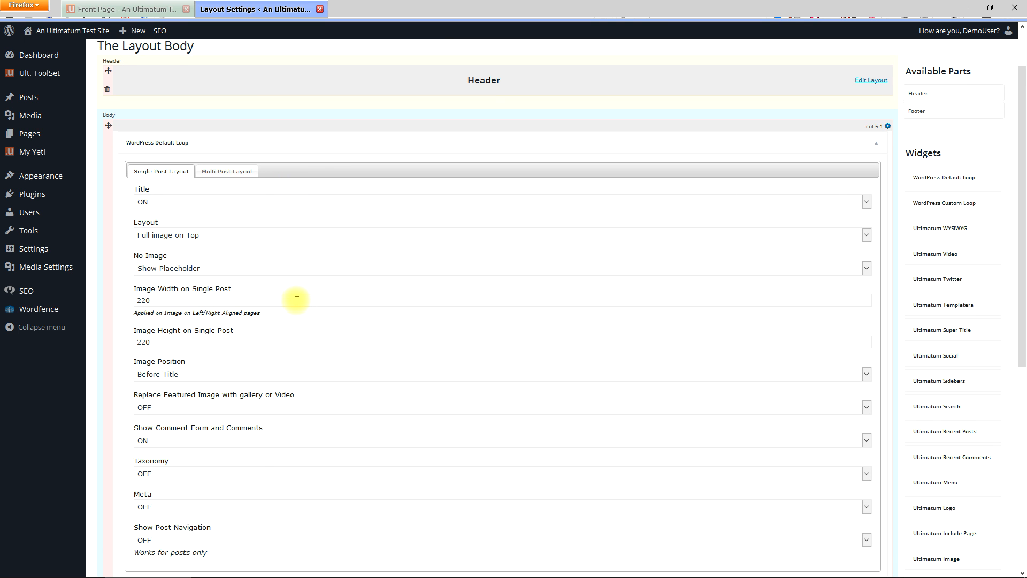
pyautogui.scroll(-2, 297, 301)
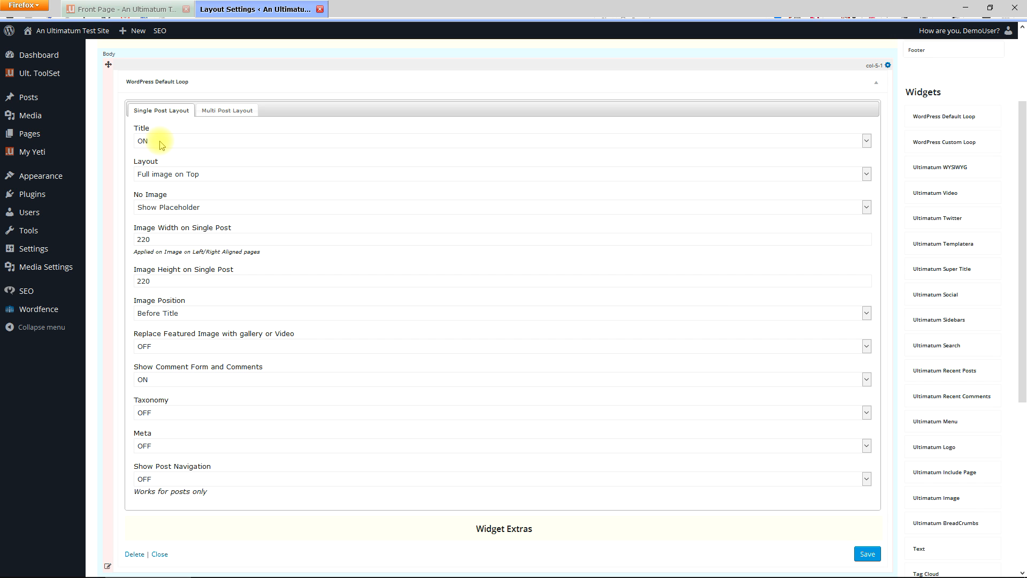
pyautogui.click(176, 178)
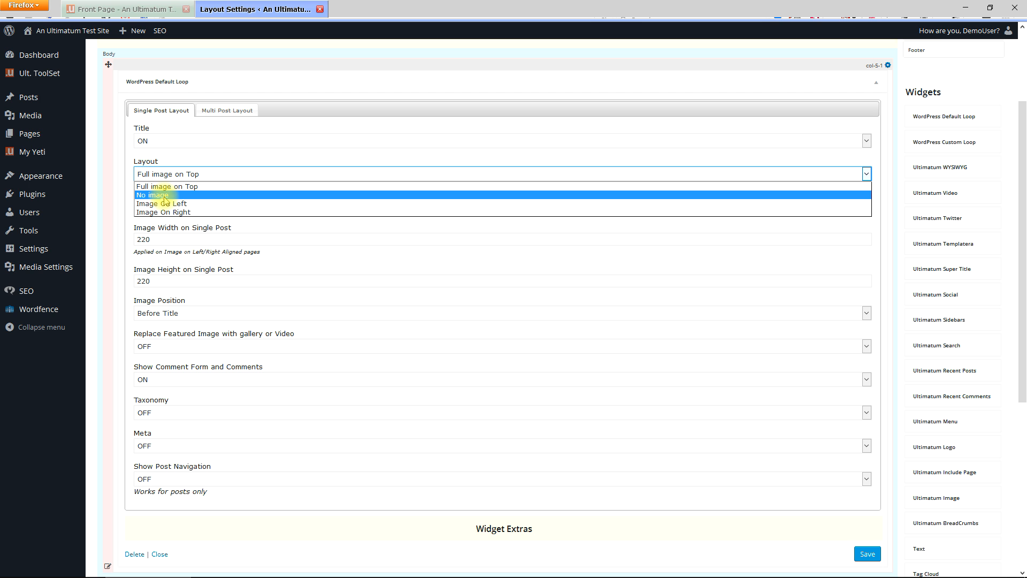
pyautogui.click(164, 196)
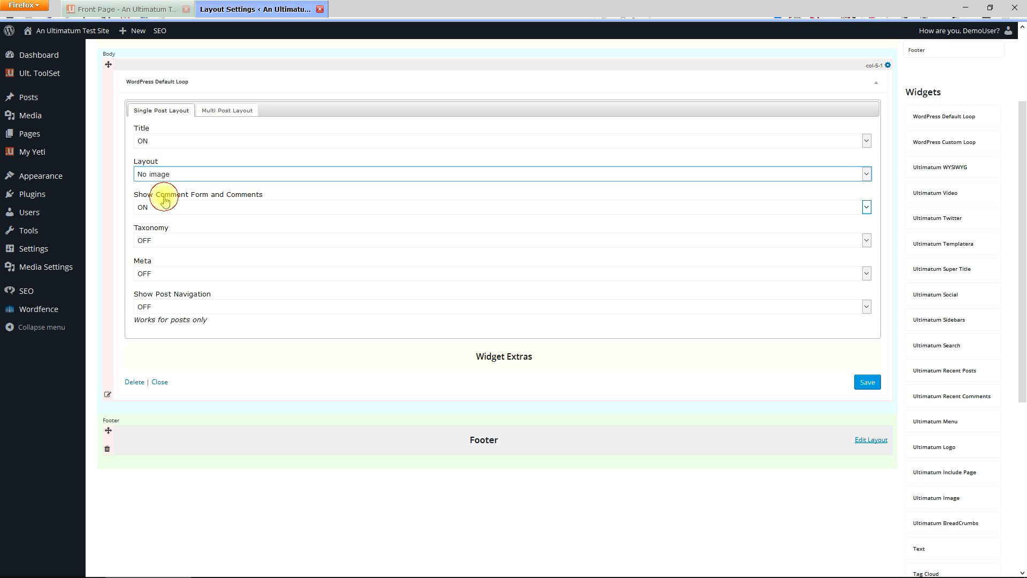
pyautogui.click(163, 175)
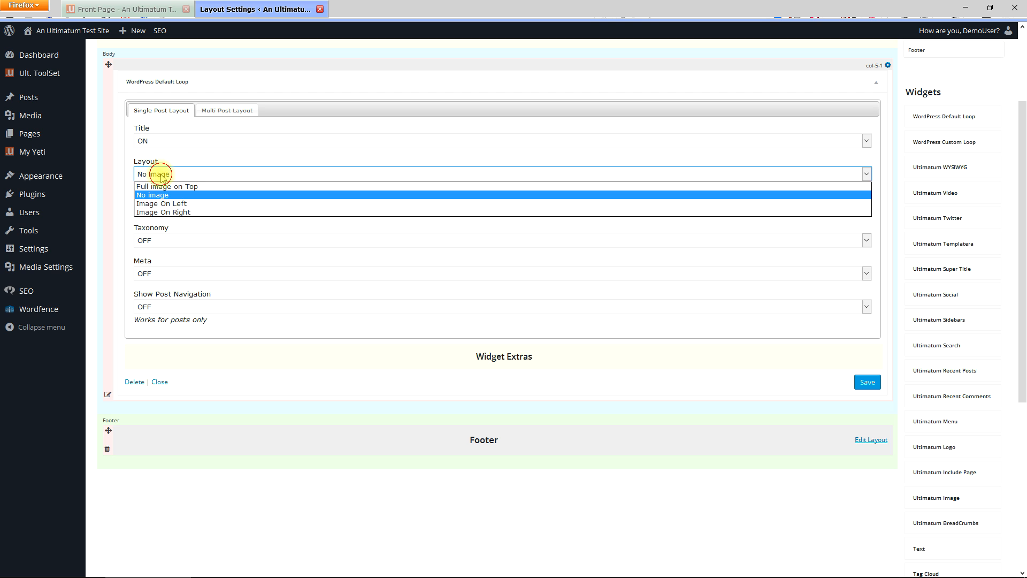
pyautogui.click(162, 187)
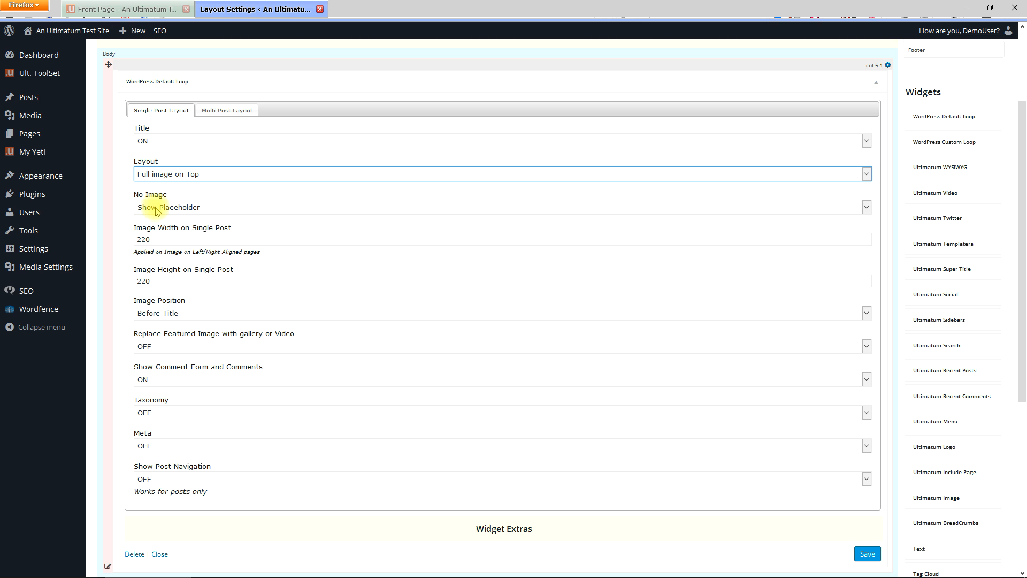
# Step: Set the single post No Image option to OFF and the single post Layout to "No image"
pyautogui.click(159, 208)
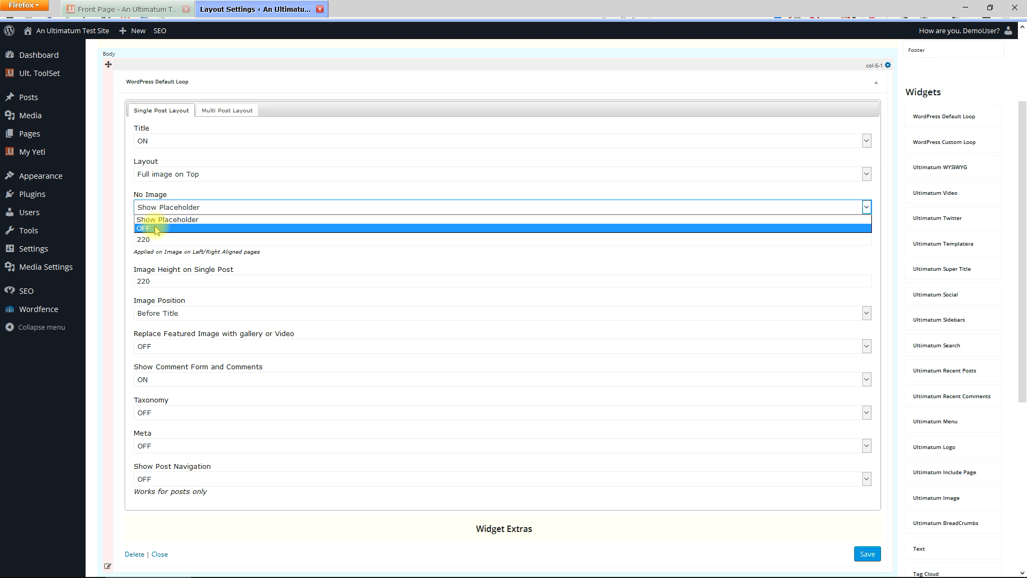
pyautogui.click(156, 229)
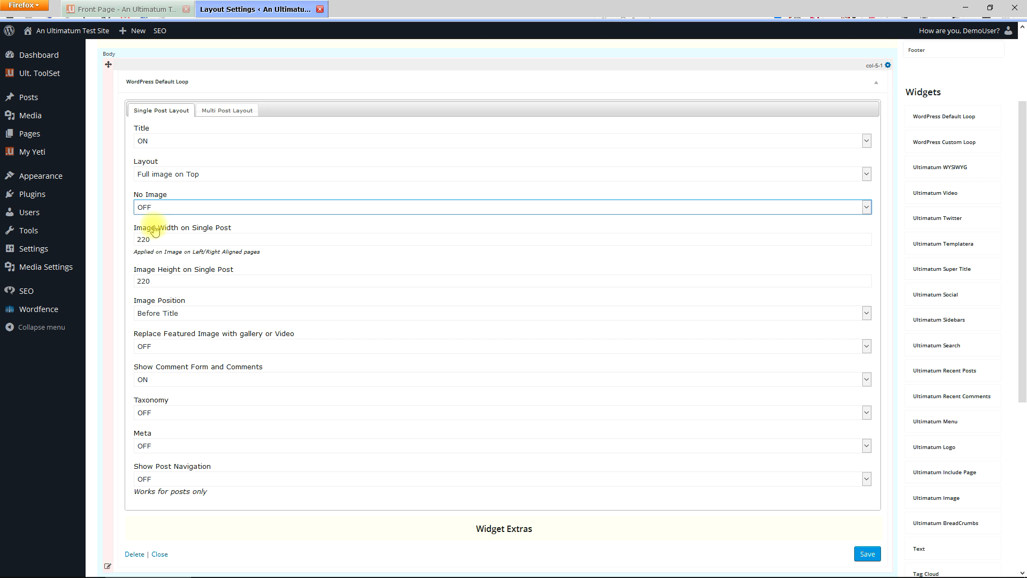
pyautogui.click(178, 174)
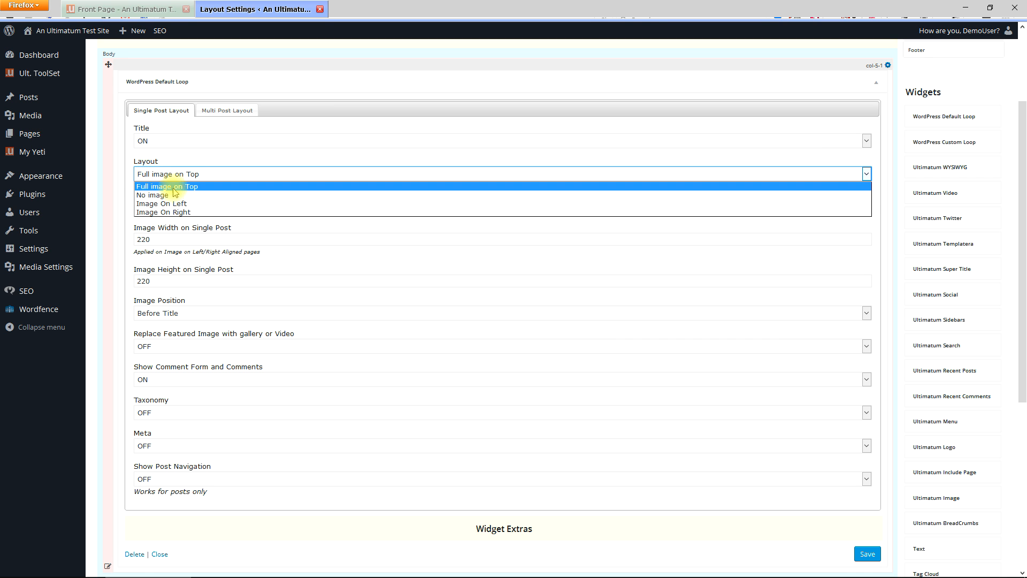
pyautogui.click(169, 198)
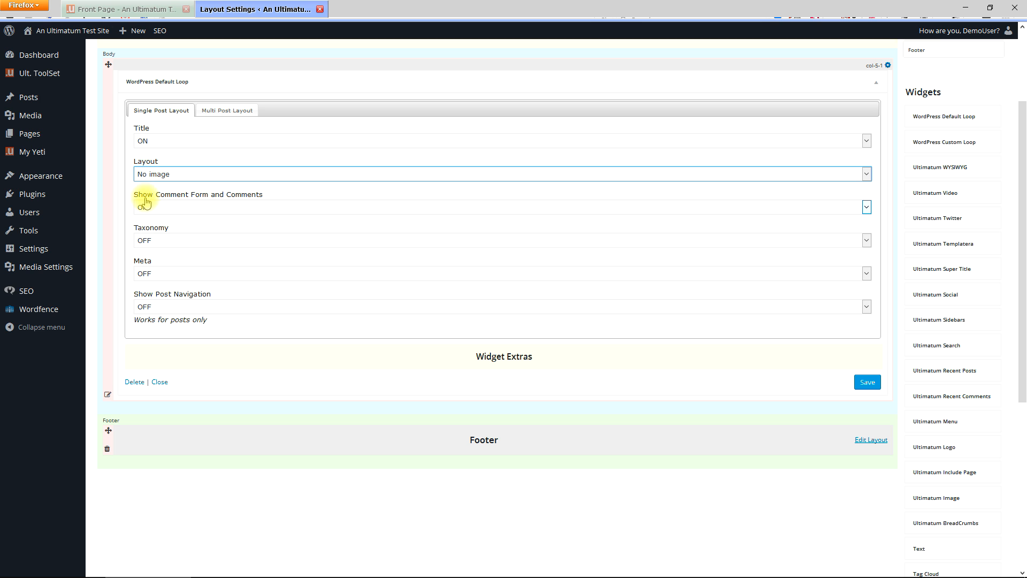
# Step: Switch Show Comment Form and Comments to OFF and set Taxonomy to "After Content" for single posts
pyautogui.click(202, 209)
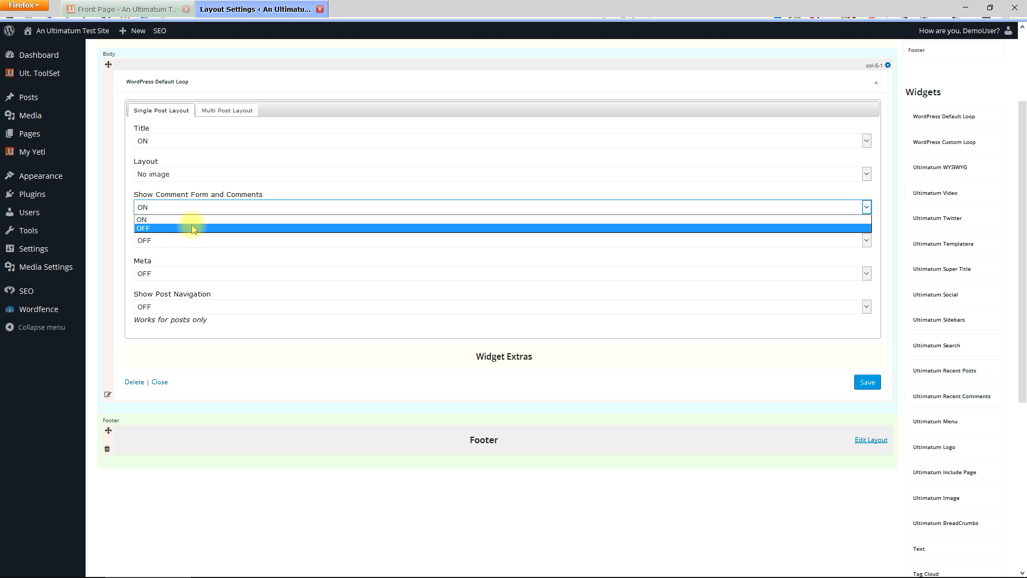
pyautogui.click(193, 229)
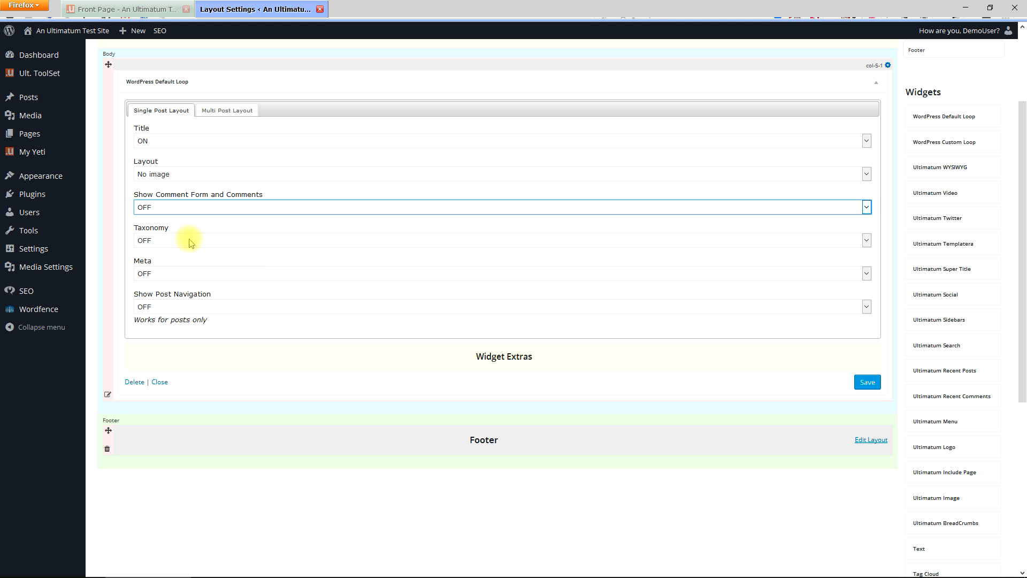
pyautogui.click(191, 242)
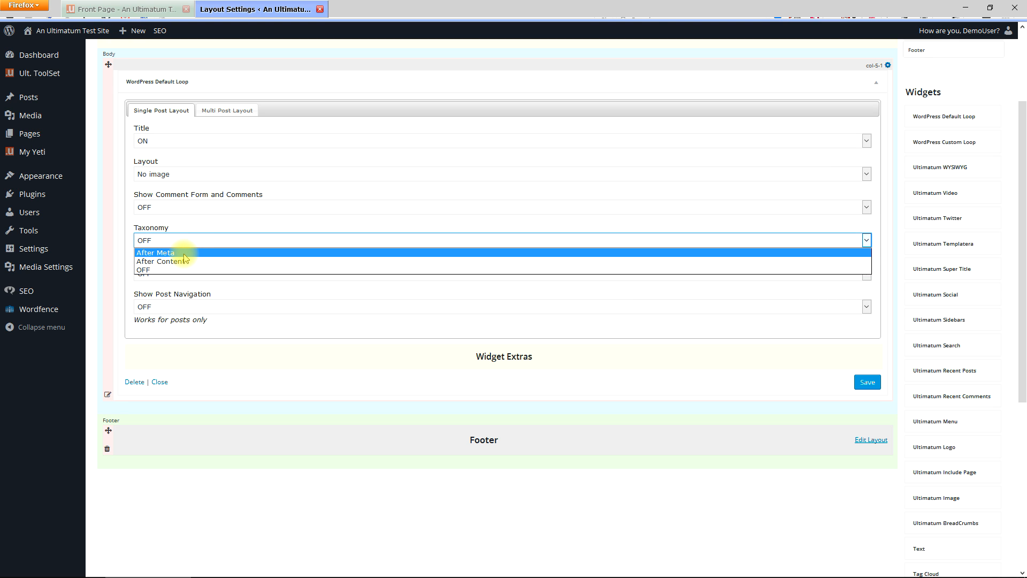
pyautogui.click(198, 225)
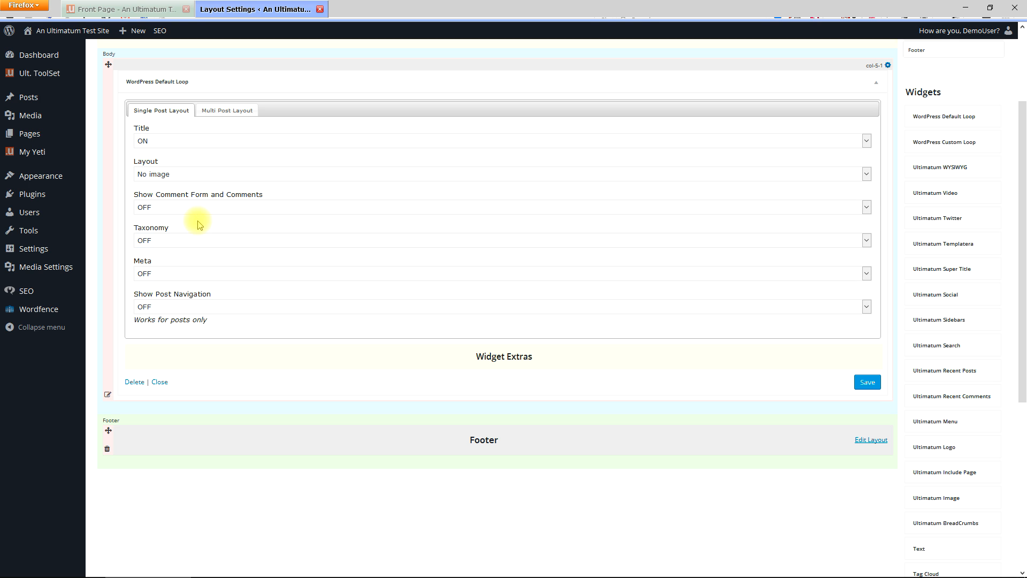
pyautogui.click(160, 241)
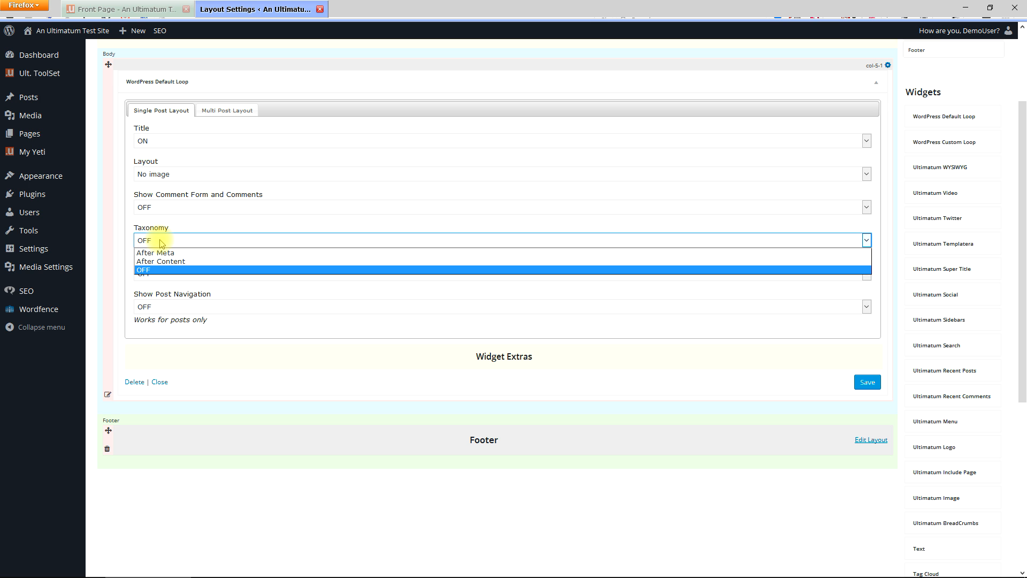
pyautogui.click(171, 261)
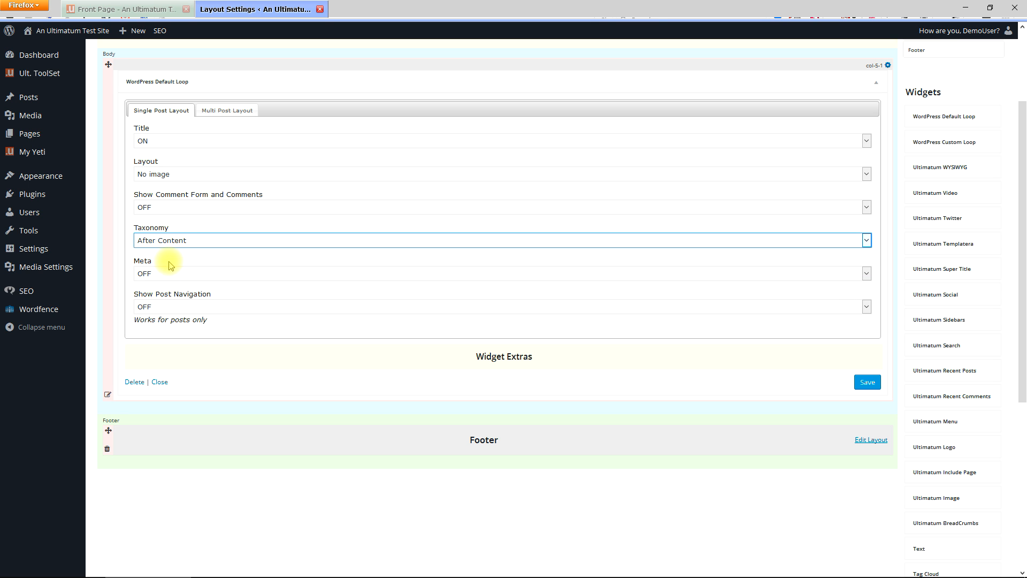
# Step: Set the single post Meta to "After Title", moving Comments out of the shown meta items and Author in beside Date
pyautogui.click(164, 274)
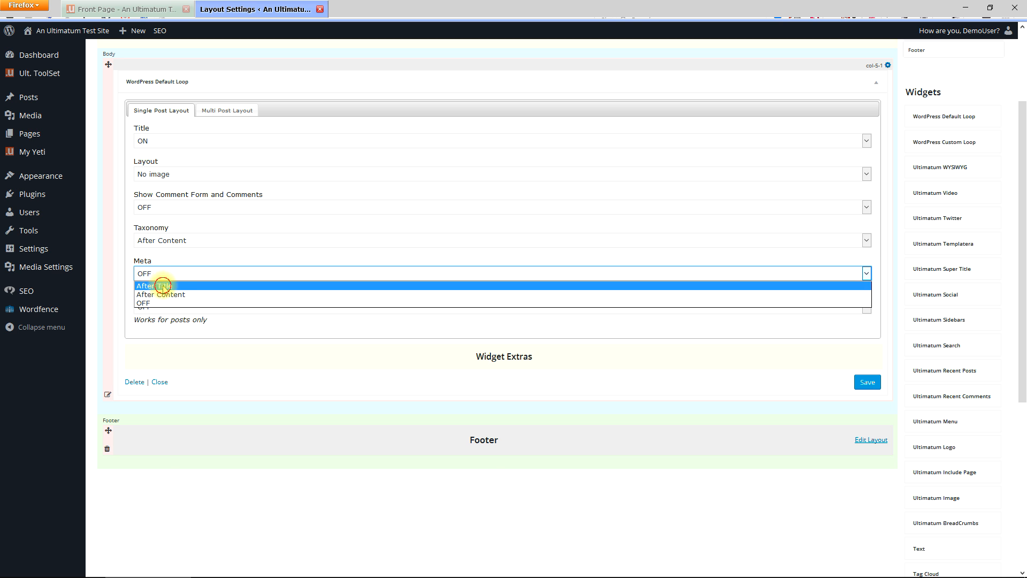
pyautogui.click(163, 285)
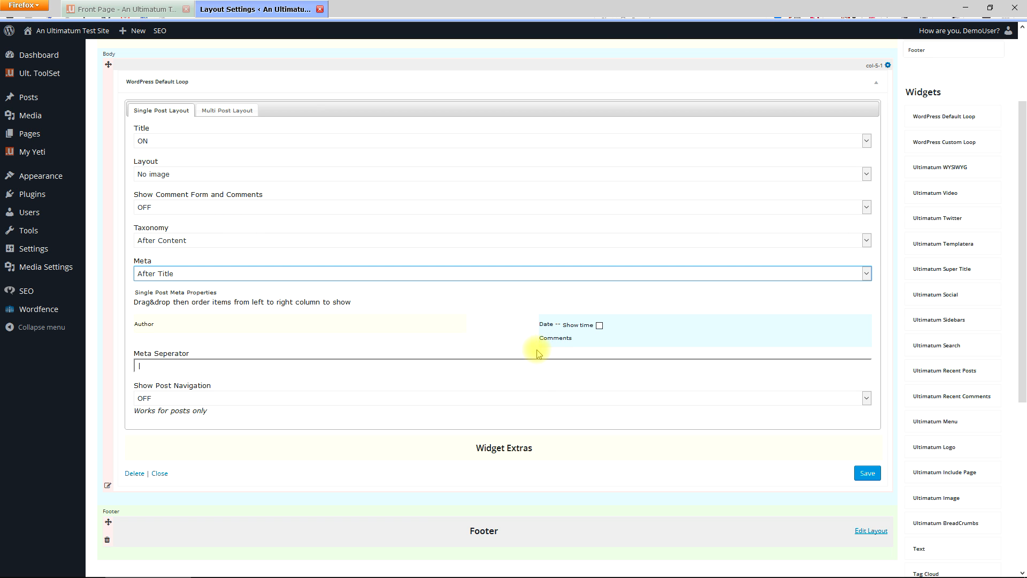
pyautogui.moveTo(545, 343); pyautogui.dragTo(215, 327)
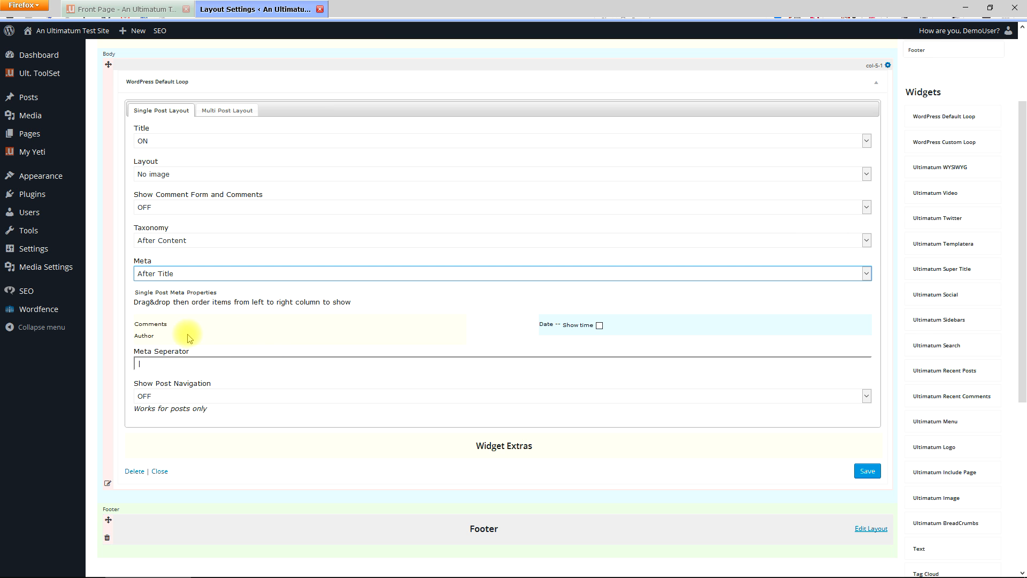
pyautogui.moveTo(146, 335); pyautogui.dragTo(559, 343)
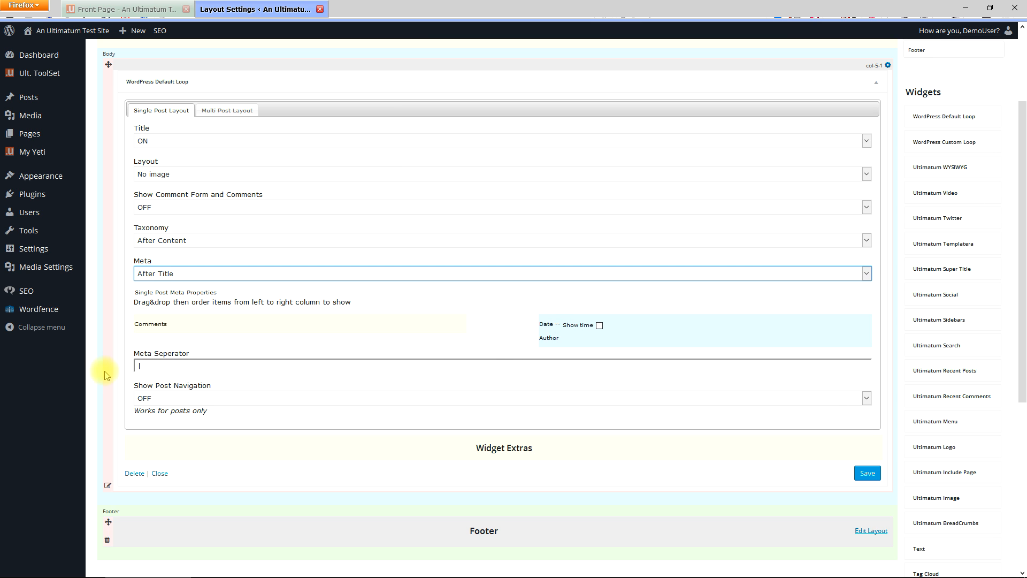
pyautogui.doubleClick(140, 366)
pyautogui.click(166, 367)
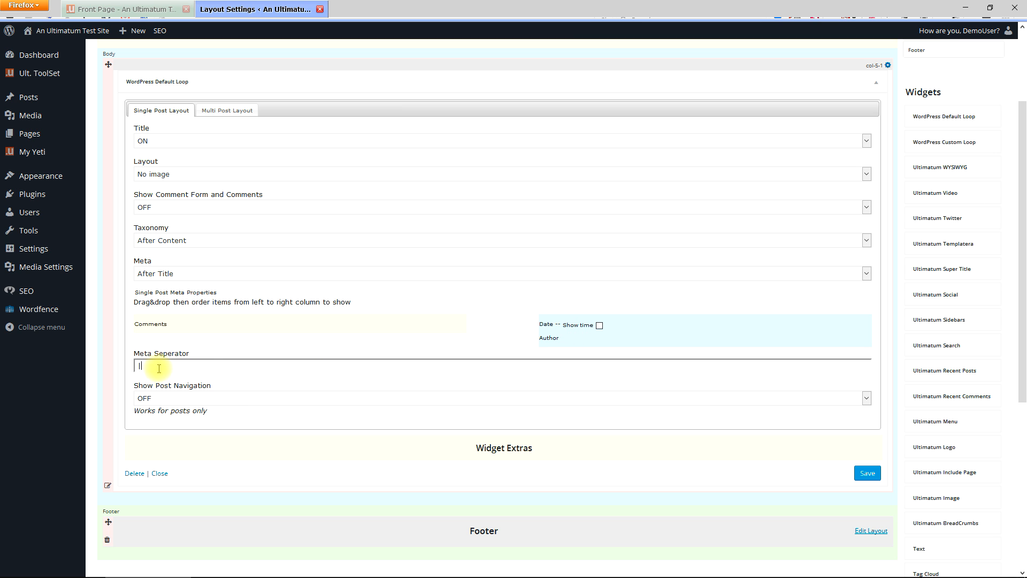
pyautogui.click(162, 398)
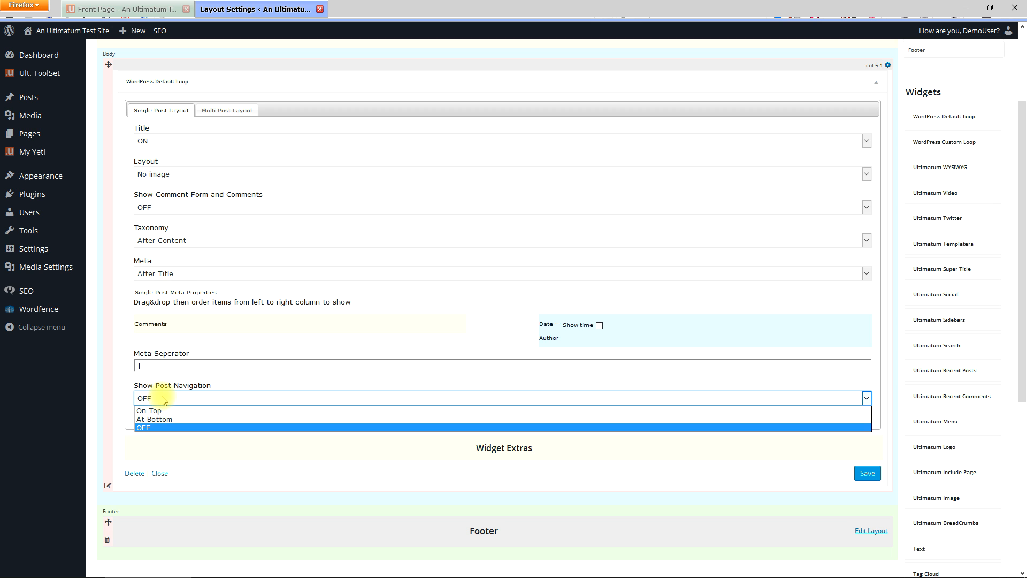
pyautogui.click(162, 398)
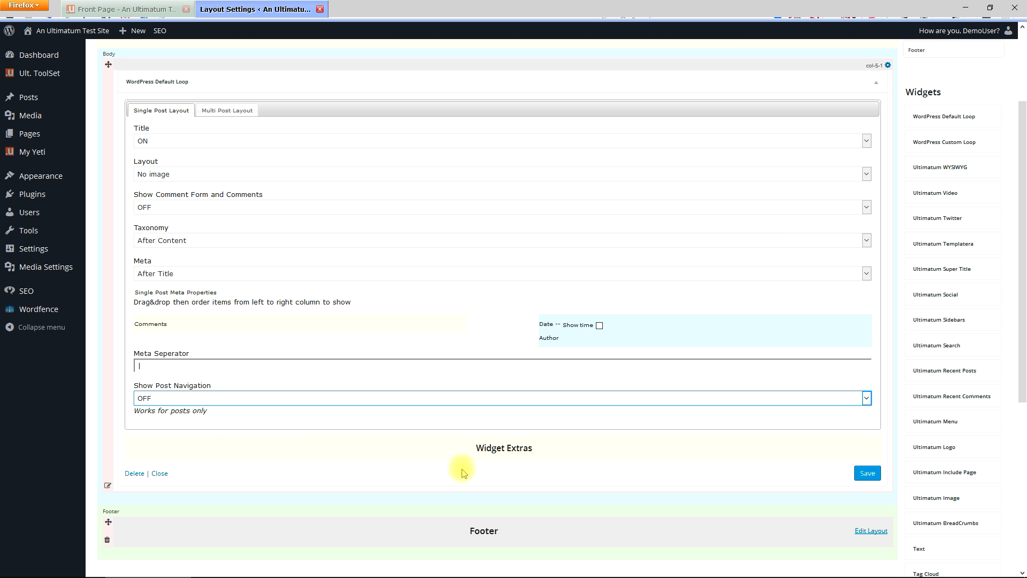
# Step: Save and close the WordPress Default Loop widget settings without adding Widget Extras, and save the Default layout
pyautogui.click(509, 454)
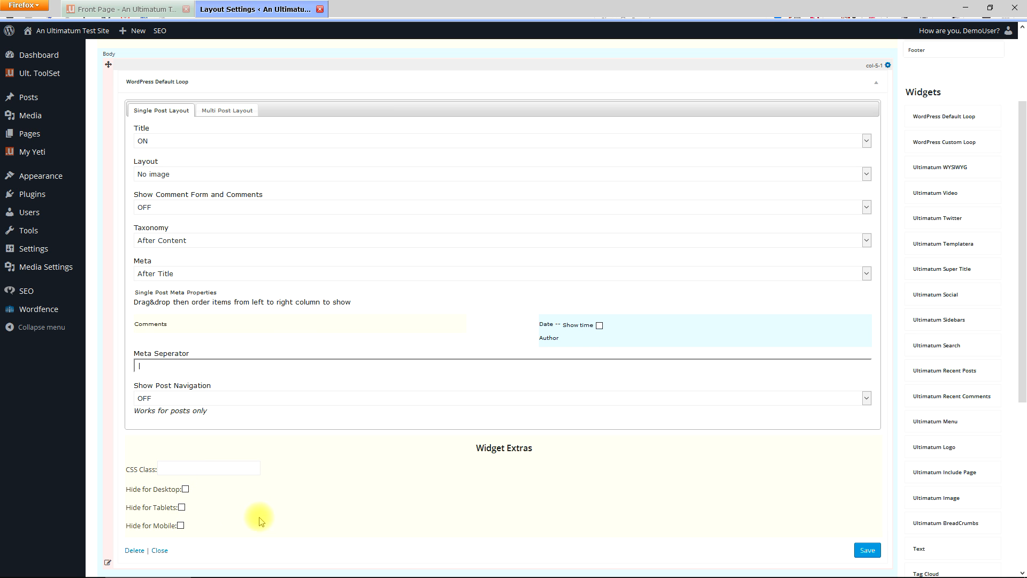
pyautogui.click(486, 453)
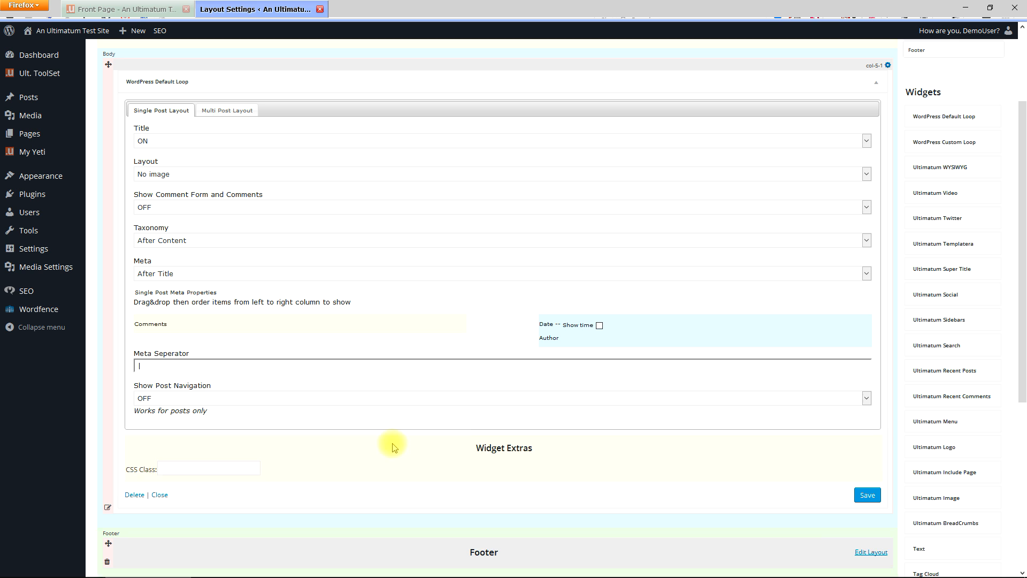
pyautogui.click(867, 473)
pyautogui.click(160, 473)
pyautogui.scroll(4, 367, 368)
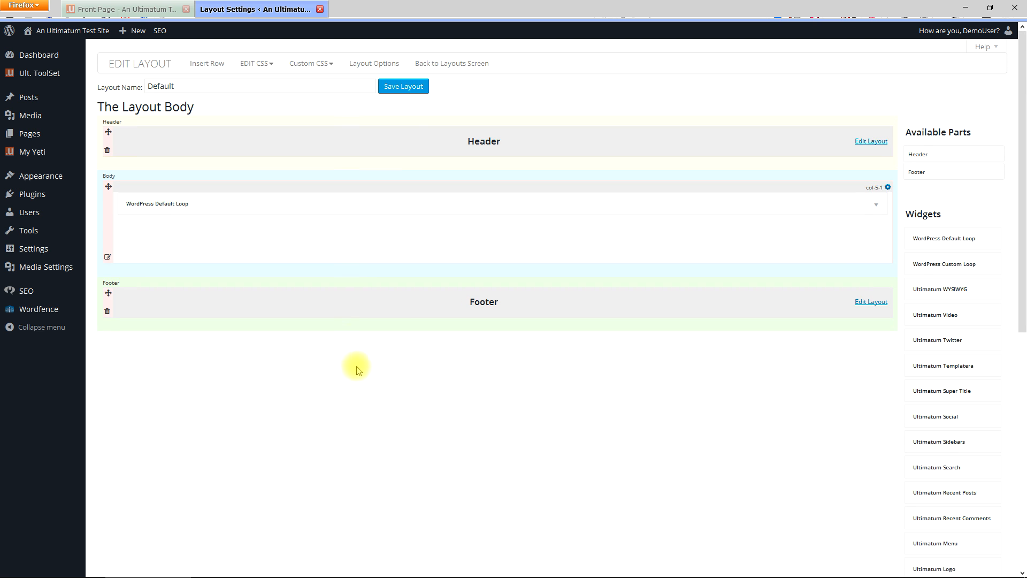
pyautogui.click(408, 94)
# Step: Return to the Desktop Yeti layouts list and set the Default full layout as the template's default
pyautogui.click(429, 64)
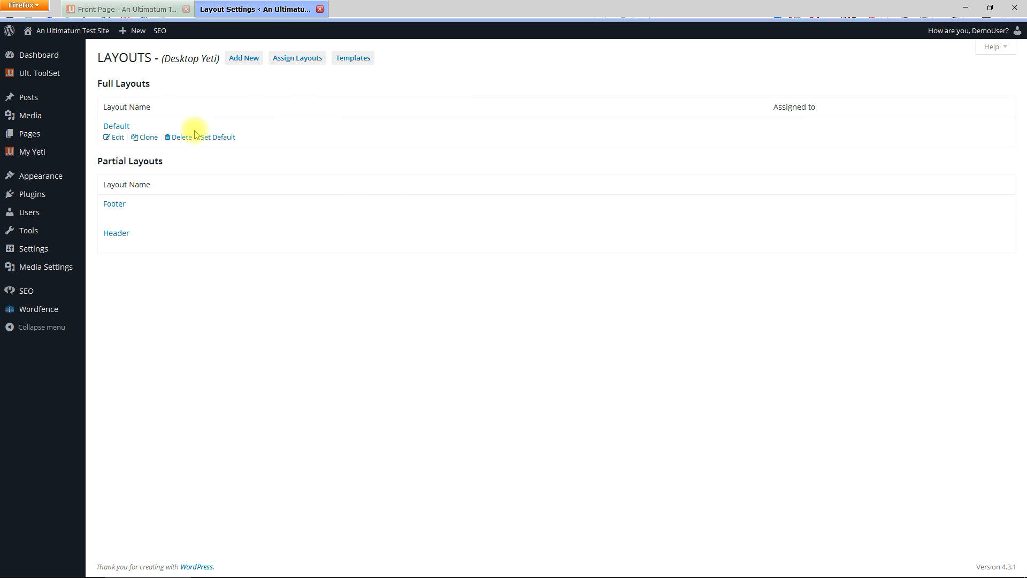
pyautogui.moveTo(114, 128)
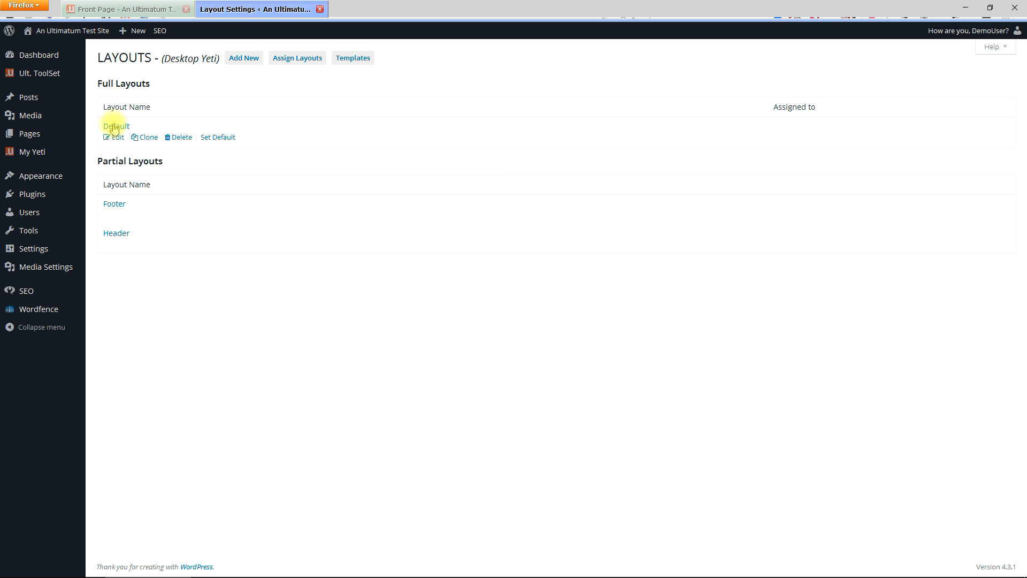
pyautogui.click(223, 137)
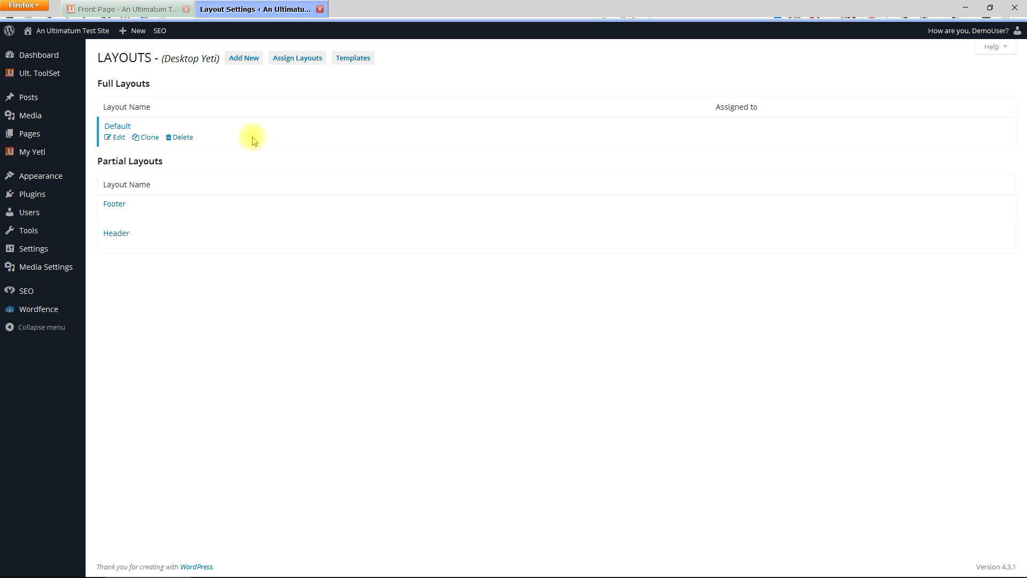
# Step: Check the Templates list and inspect how the site's front page renders with the Desktop Yeti template
pyautogui.click(350, 60)
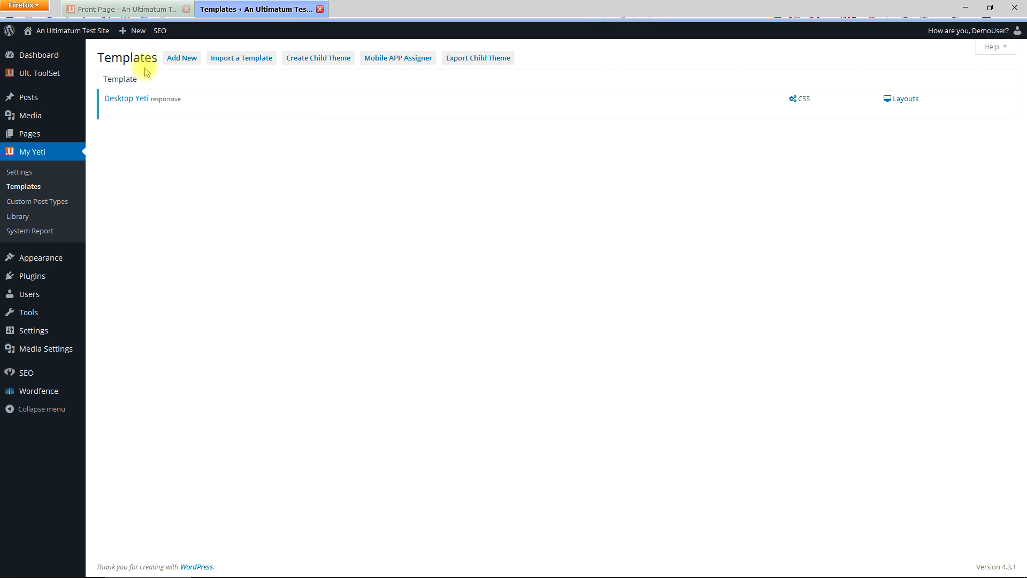
pyautogui.click(135, 10)
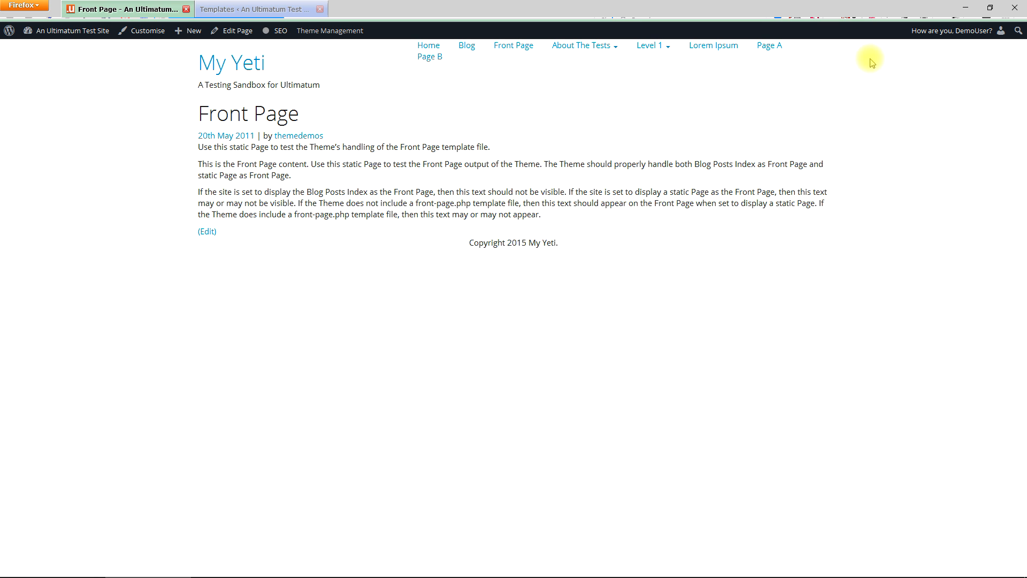
pyautogui.click(258, 9)
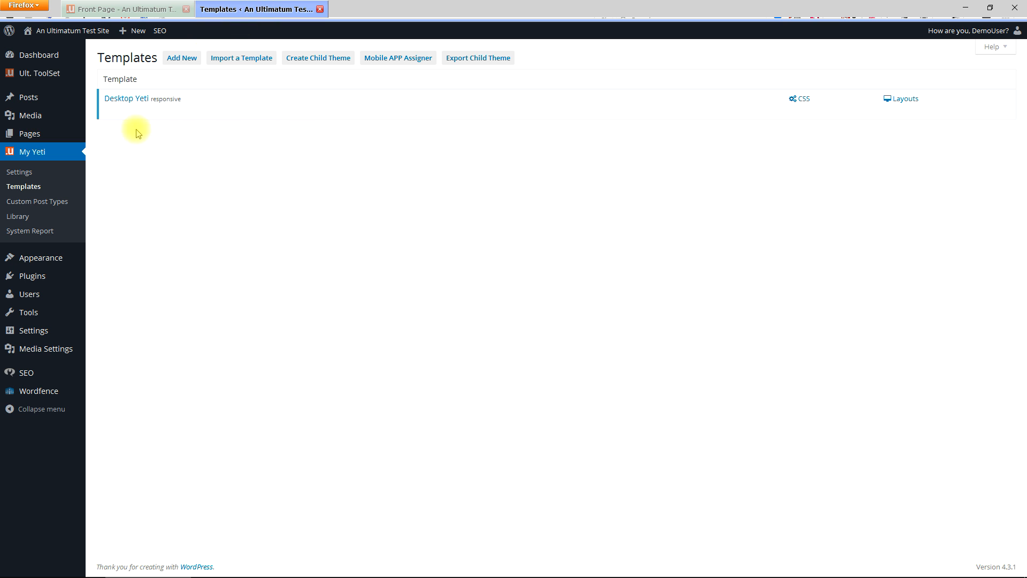
# Step: Open the Wrapper CSS settings of the row in Desktop Yeti's Header partial and review the background and Additional Classes options
pyautogui.click(906, 99)
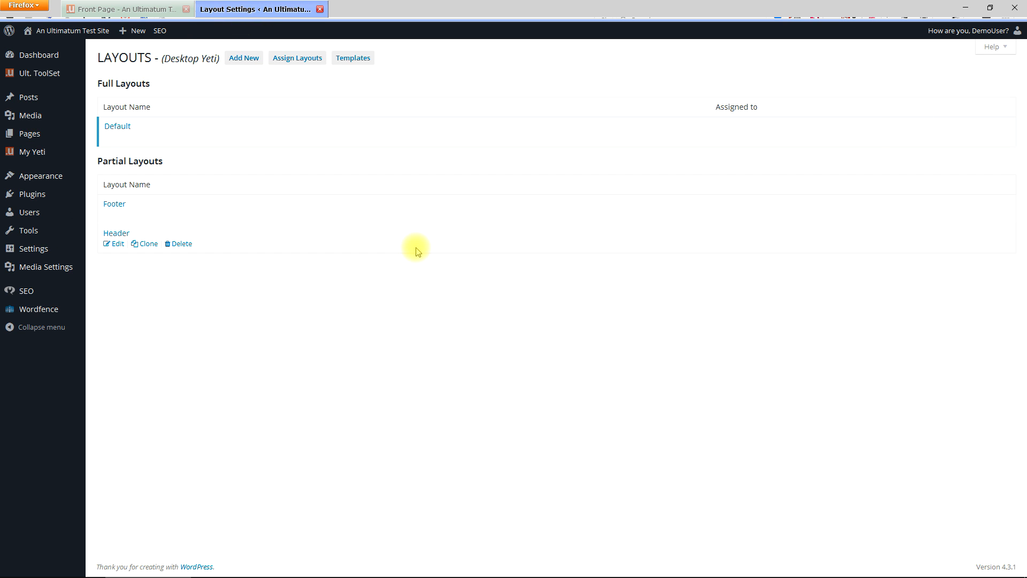
pyautogui.moveTo(120, 241)
pyautogui.click(118, 246)
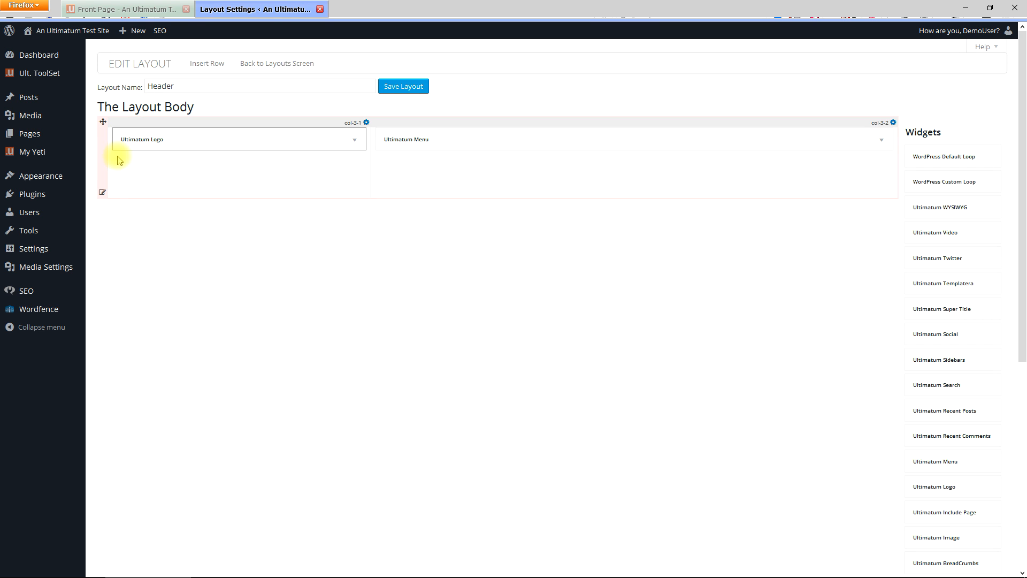
pyautogui.click(103, 193)
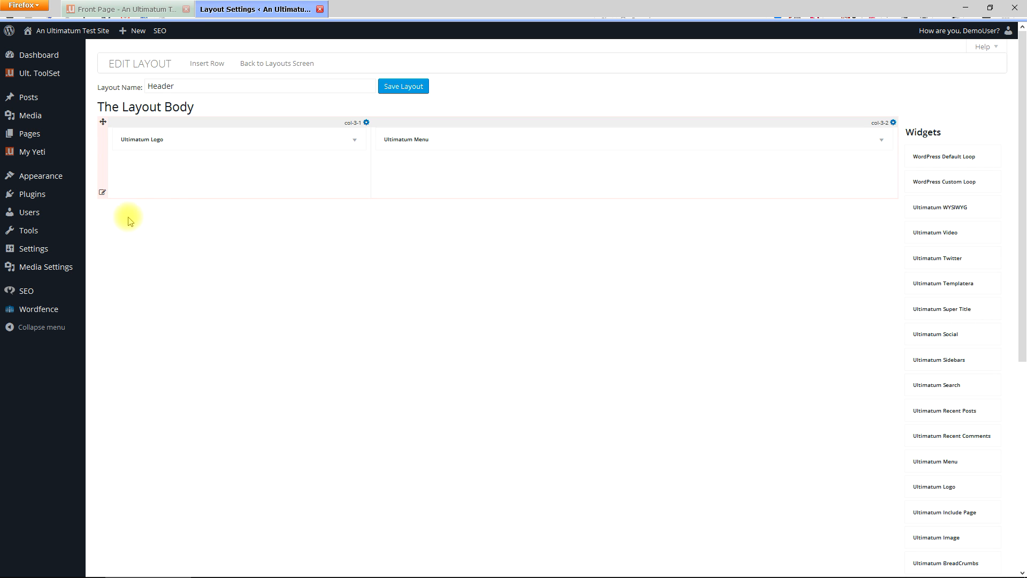
pyautogui.moveTo(103, 193)
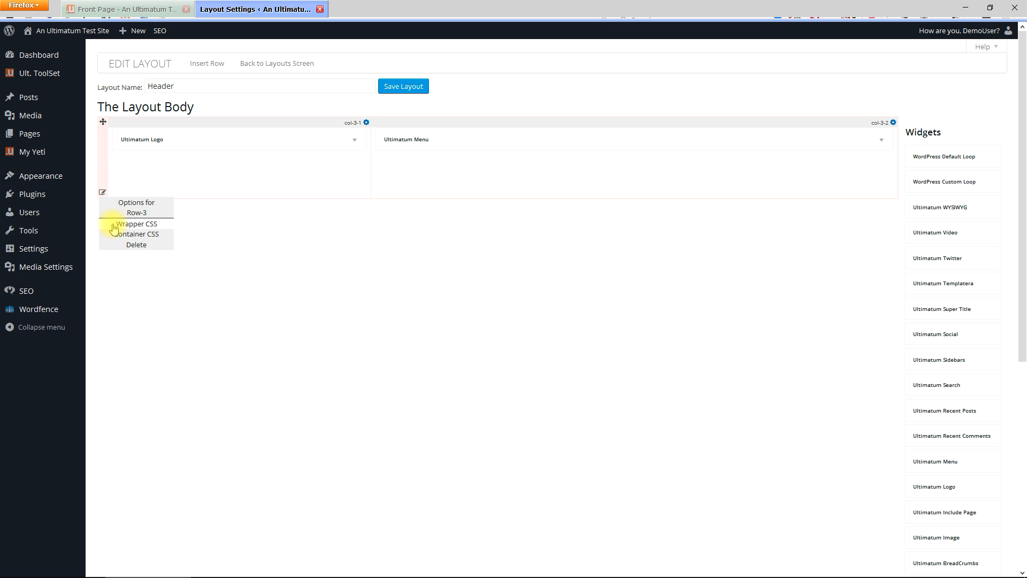
pyautogui.click(116, 226)
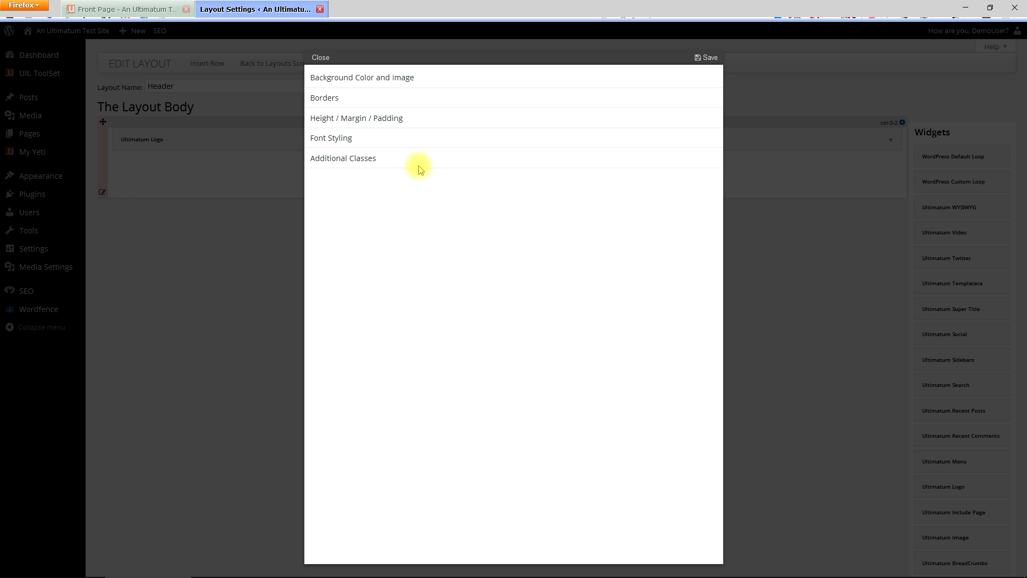
pyautogui.click(403, 78)
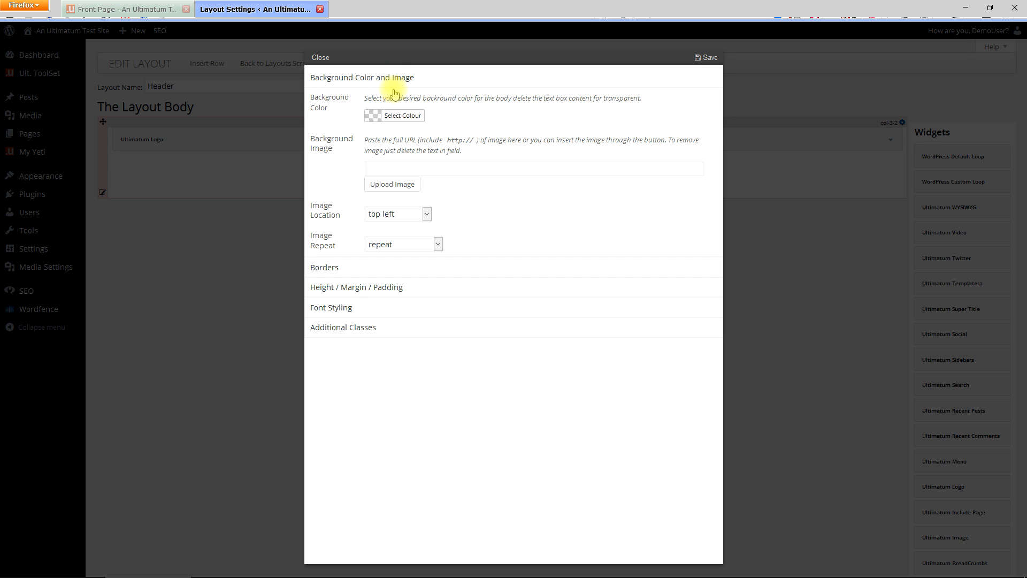
pyautogui.click(394, 76)
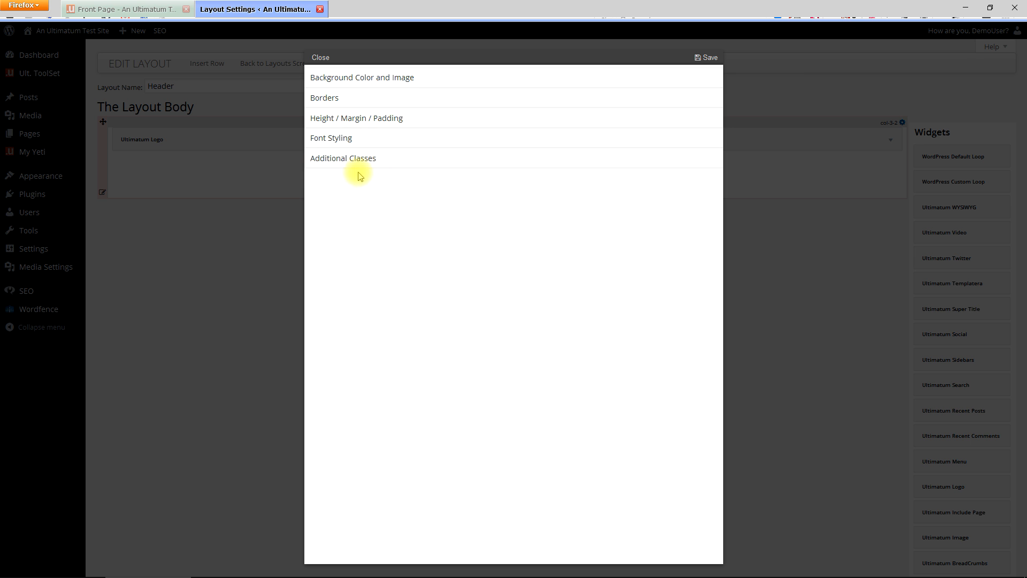
pyautogui.click(353, 159)
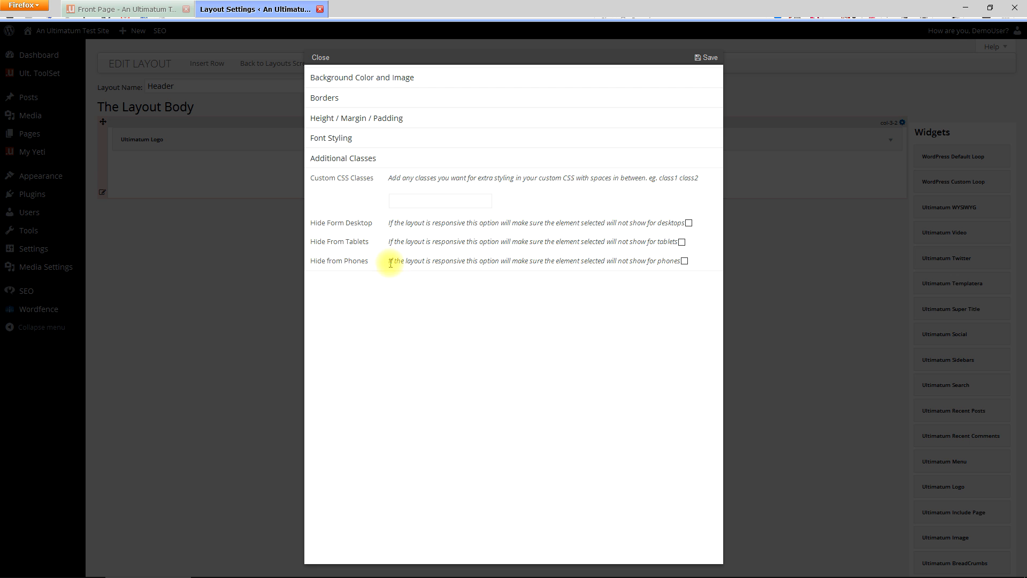
pyautogui.click(394, 158)
# Step: Set the Header row wrapper's background color to pale yellow #ededaa and save the wrapper styling
pyautogui.click(355, 78)
pyautogui.click(426, 213)
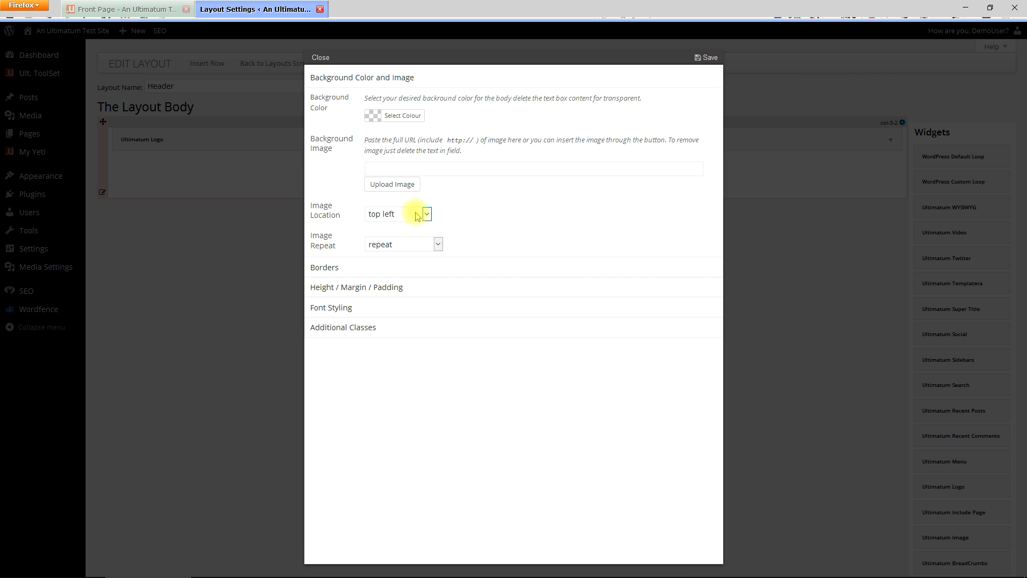
pyautogui.click(377, 123)
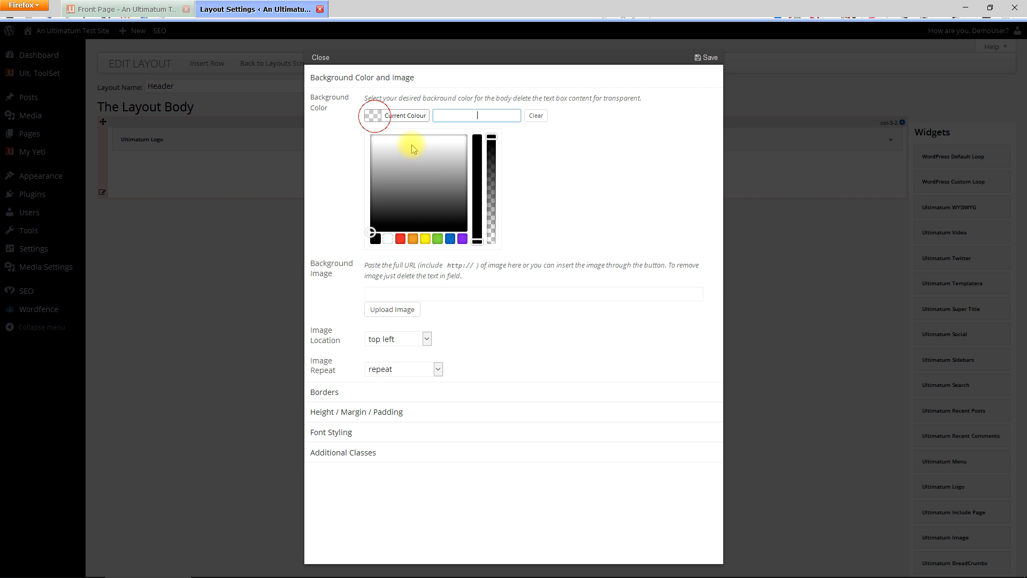
pyautogui.click(425, 239)
pyautogui.click(479, 237)
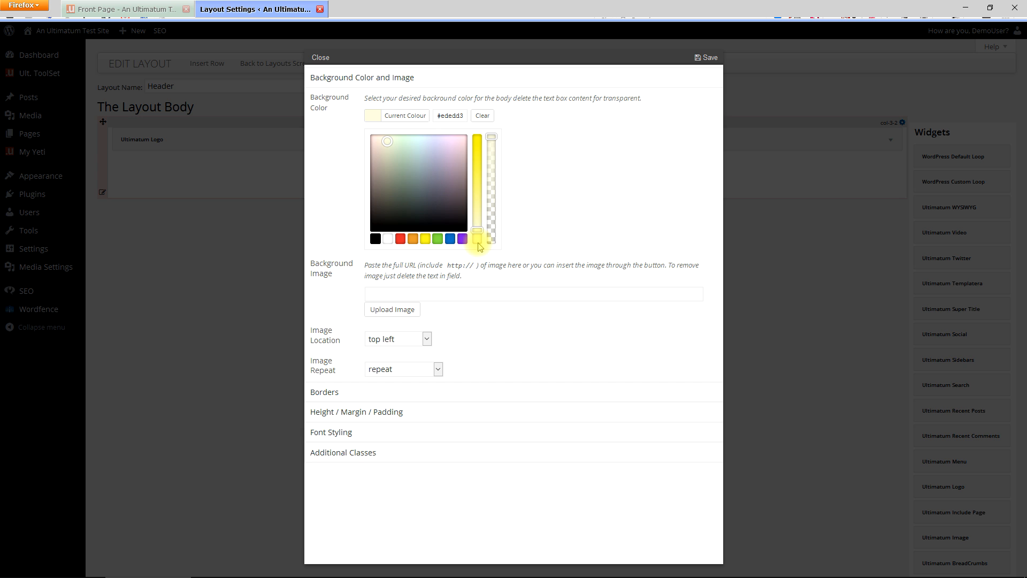
pyautogui.moveTo(476, 231); pyautogui.dragTo(477, 234)
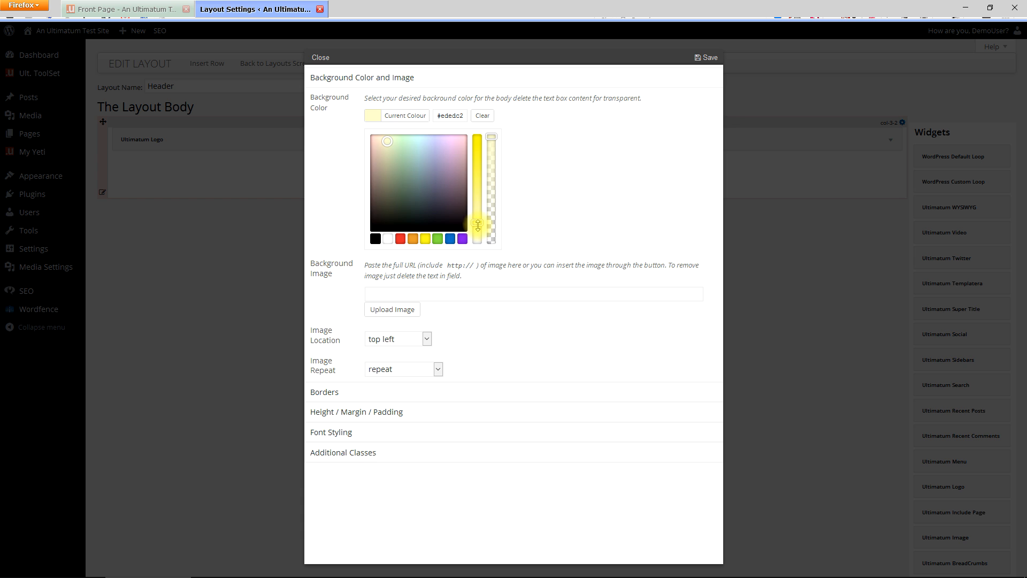
pyautogui.moveTo(479, 216); pyautogui.dragTo(479, 207)
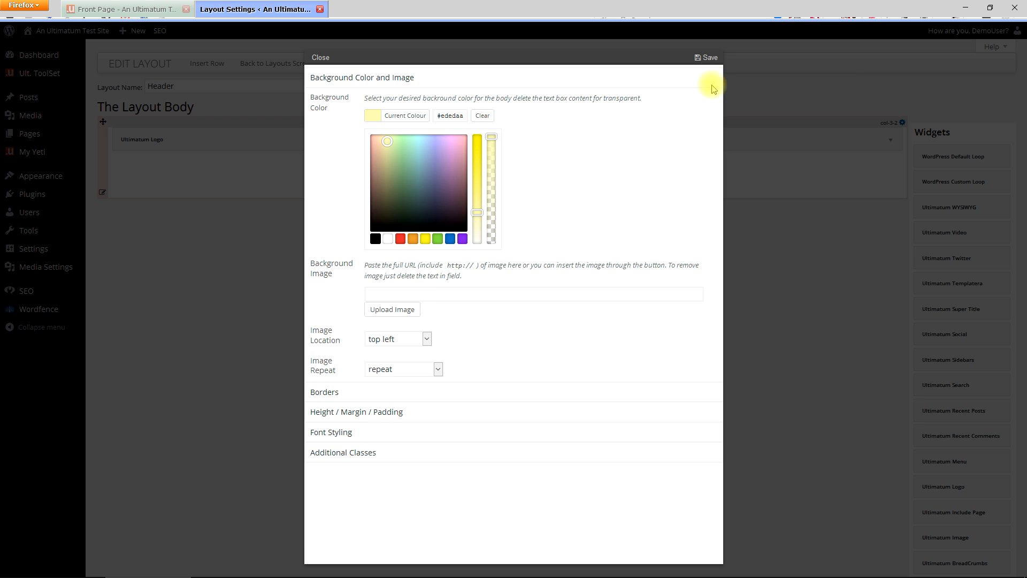
pyautogui.click(708, 58)
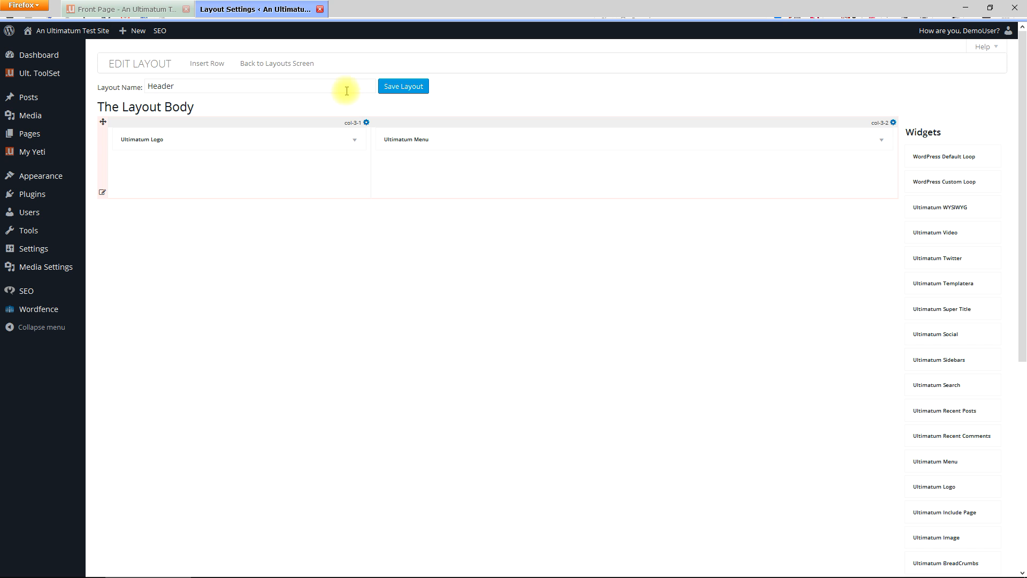
# Step: Save the Header layout and check the header background on the site's front page
pyautogui.click(404, 88)
pyautogui.click(122, 9)
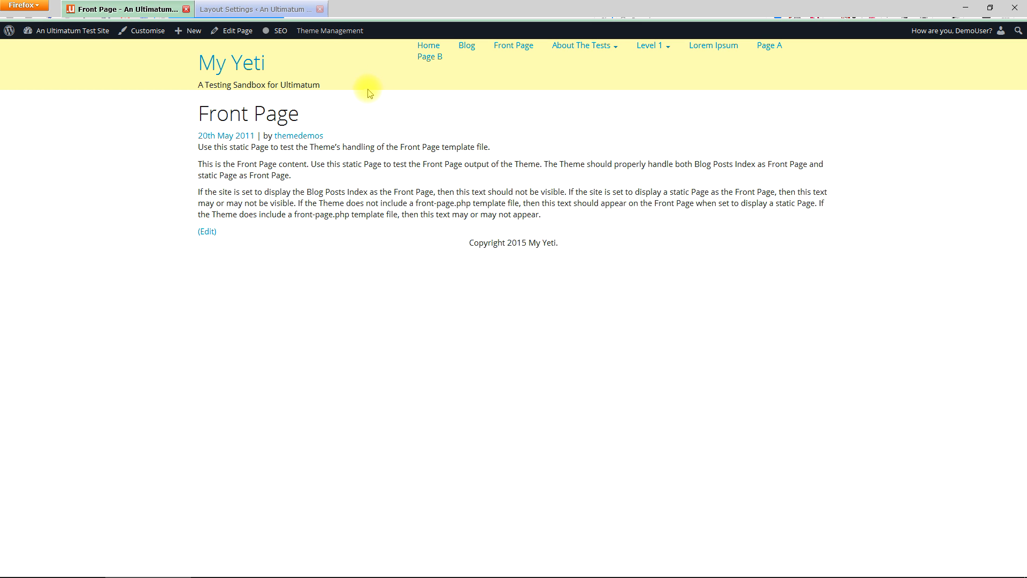
pyautogui.click(299, 9)
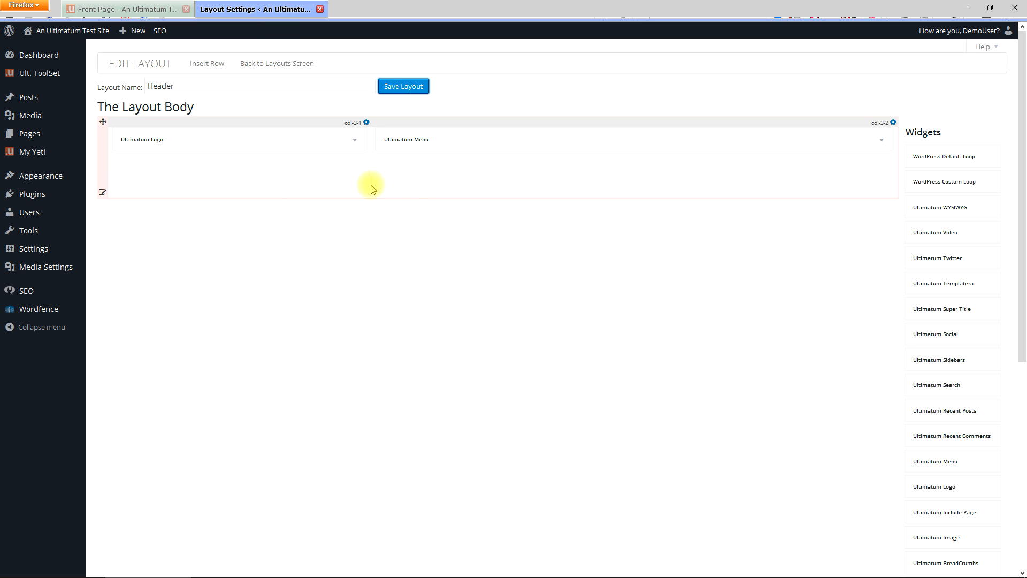
# Step: Give the Header row's container a 5px Solid bottom border in blue #2540ed and save the container styling
pyautogui.click(103, 192)
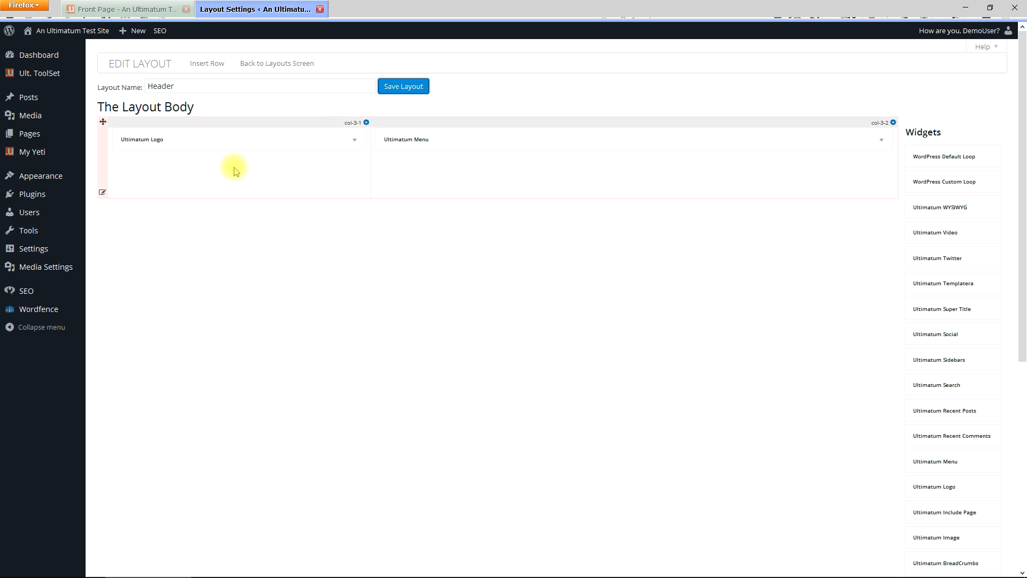
pyautogui.moveTo(102, 192)
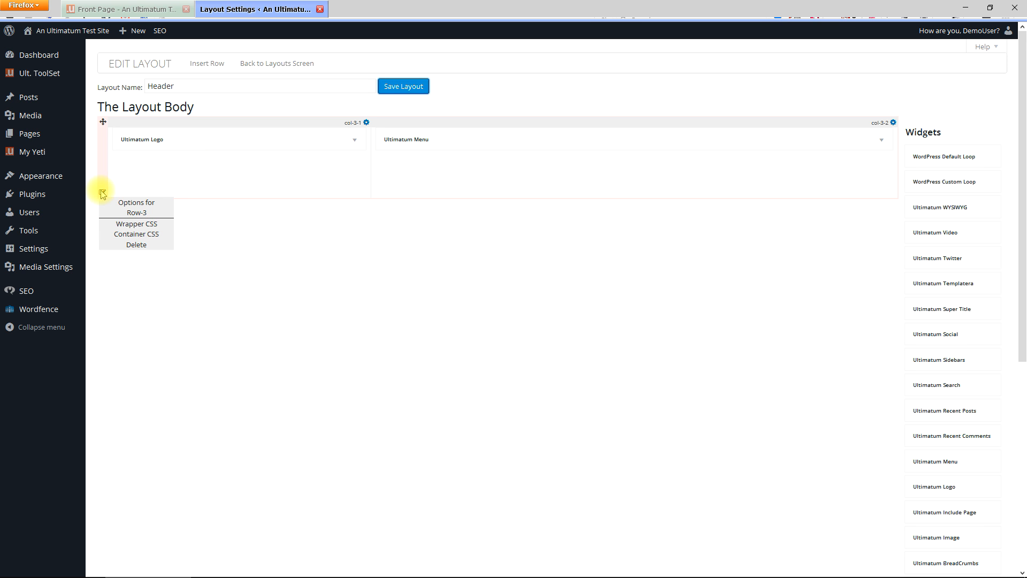
pyautogui.click(119, 233)
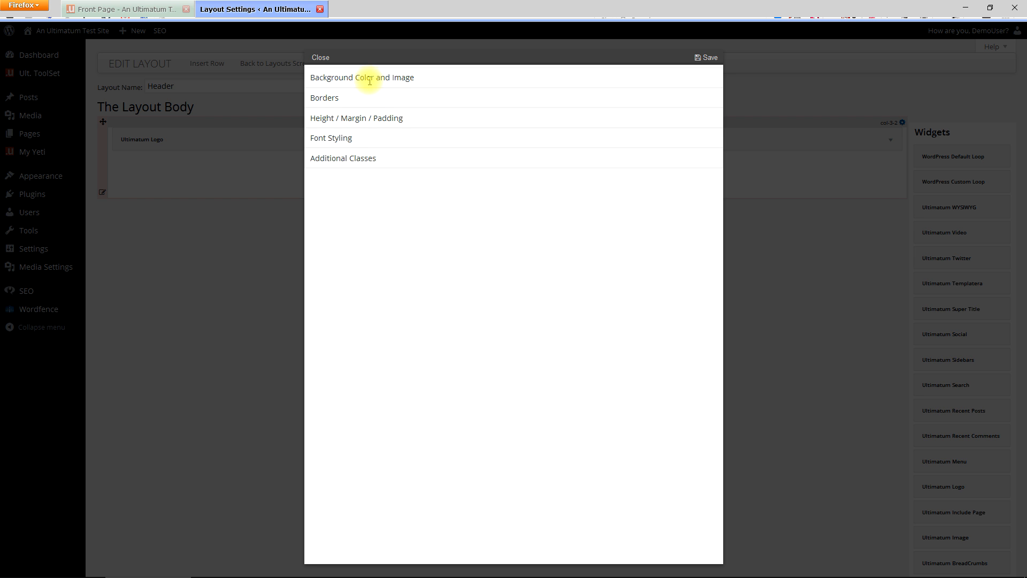
pyautogui.click(334, 100)
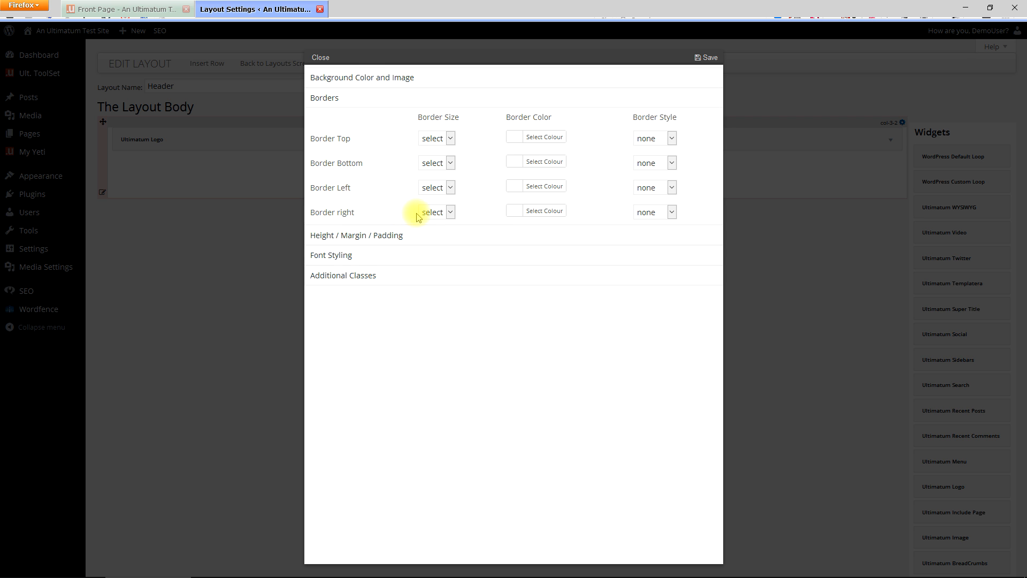
pyautogui.click(433, 167)
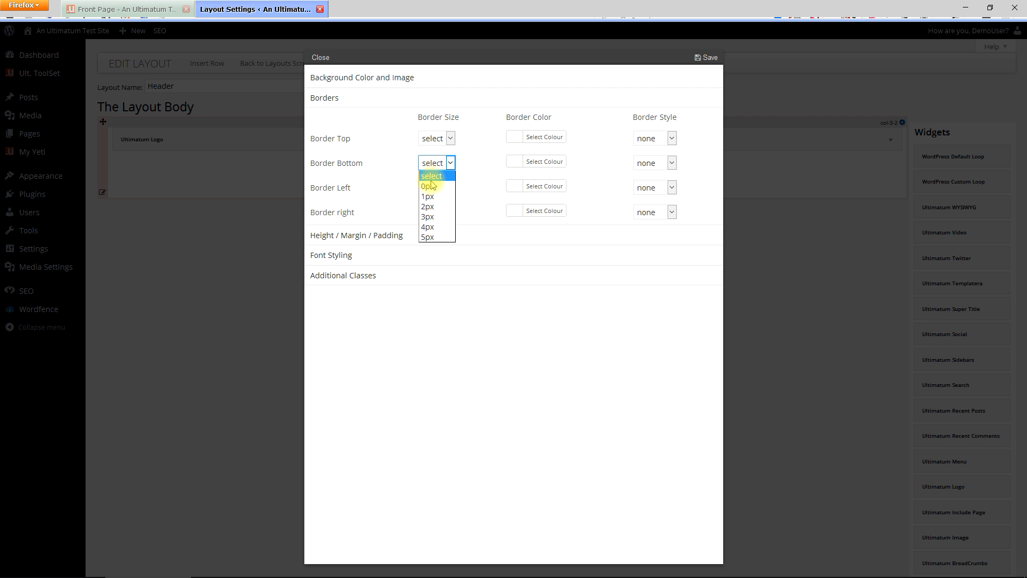
pyautogui.click(426, 237)
pyautogui.click(542, 162)
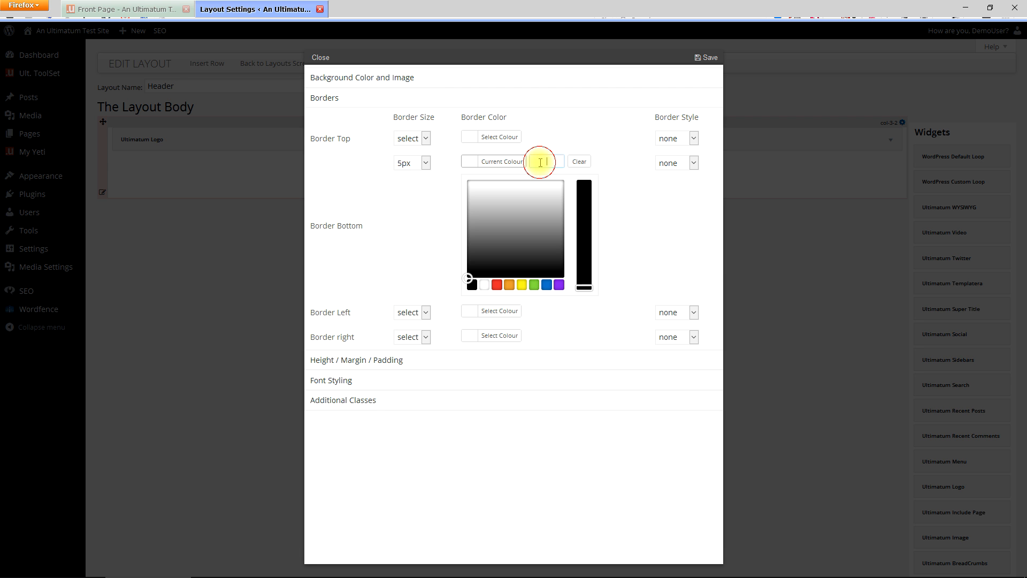
pyautogui.click(547, 284)
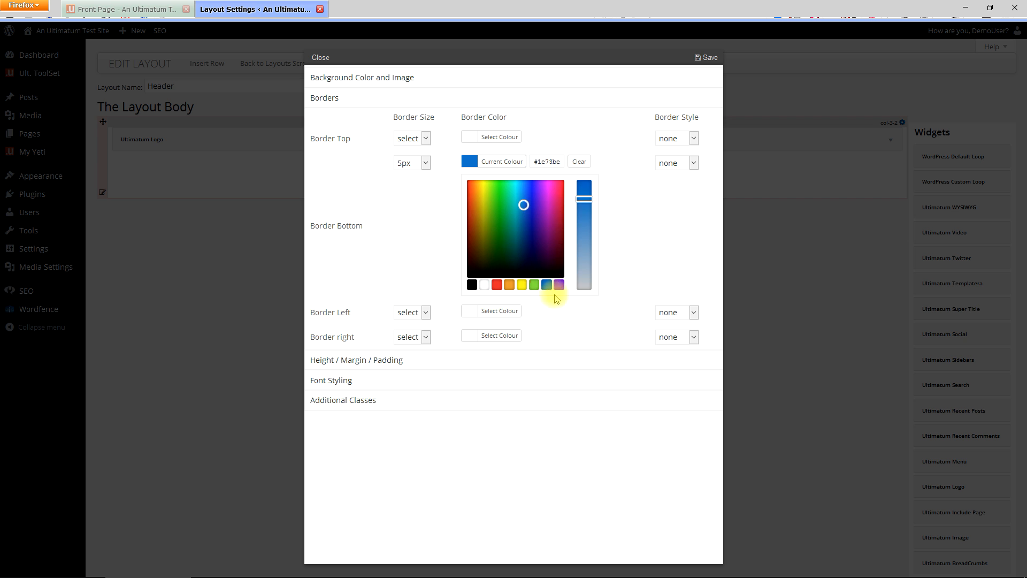
pyautogui.click(530, 188)
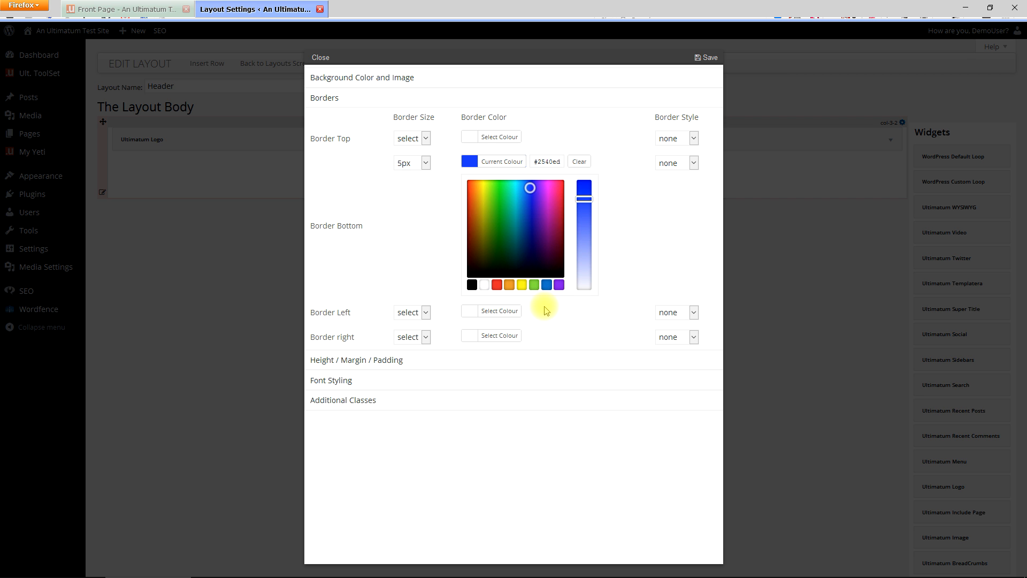
pyautogui.click(669, 162)
pyautogui.click(640, 180)
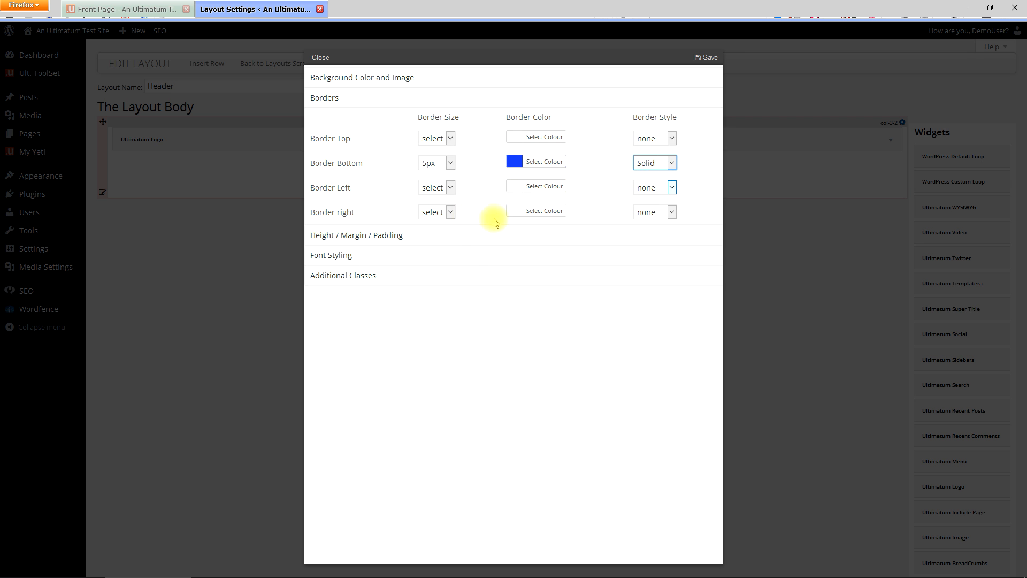
pyautogui.click(707, 58)
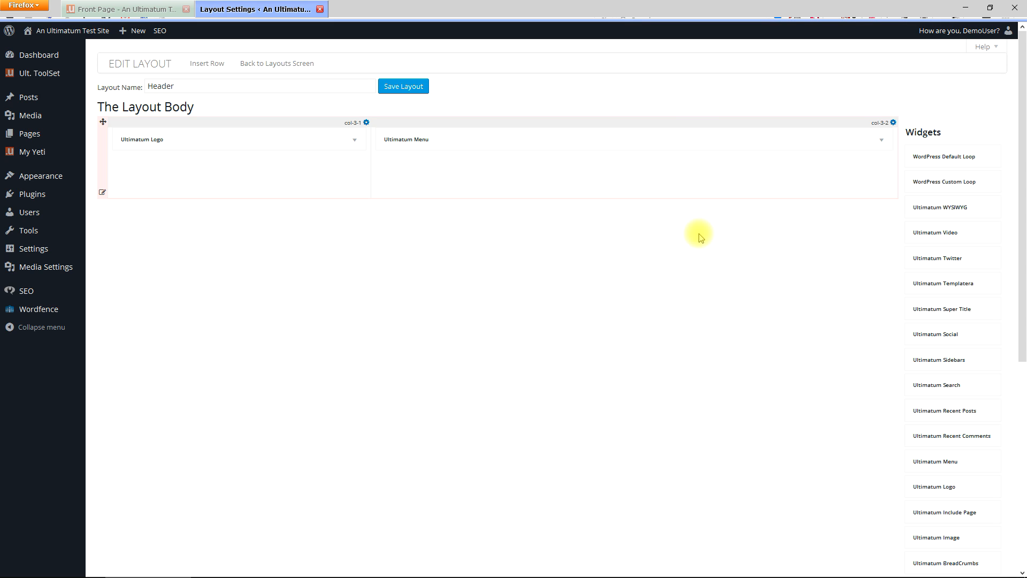
# Step: Save the Header layout and check the header's bottom border on the reloaded front page
pyautogui.click(404, 86)
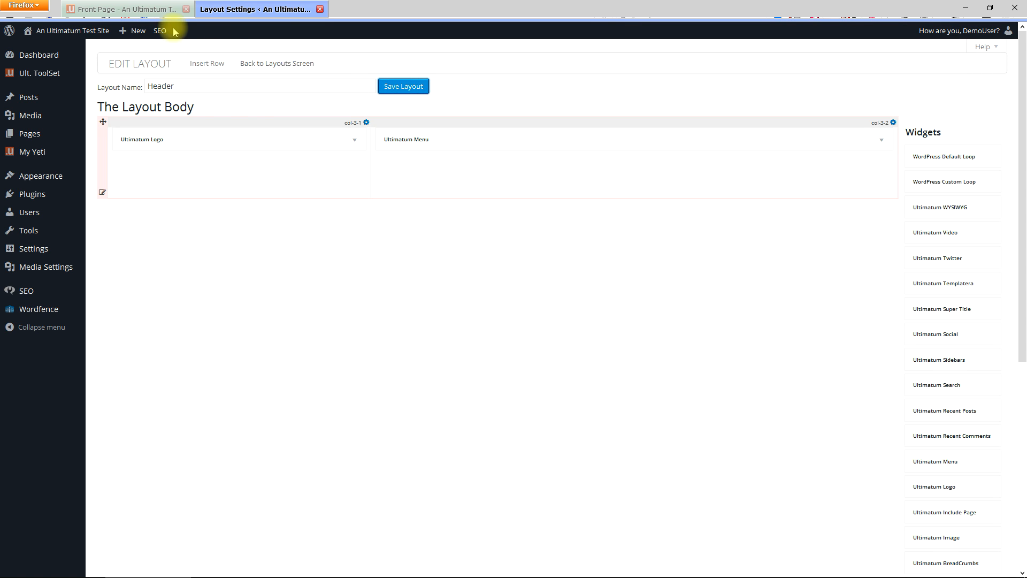
pyautogui.click(145, 16)
pyautogui.press('F5')
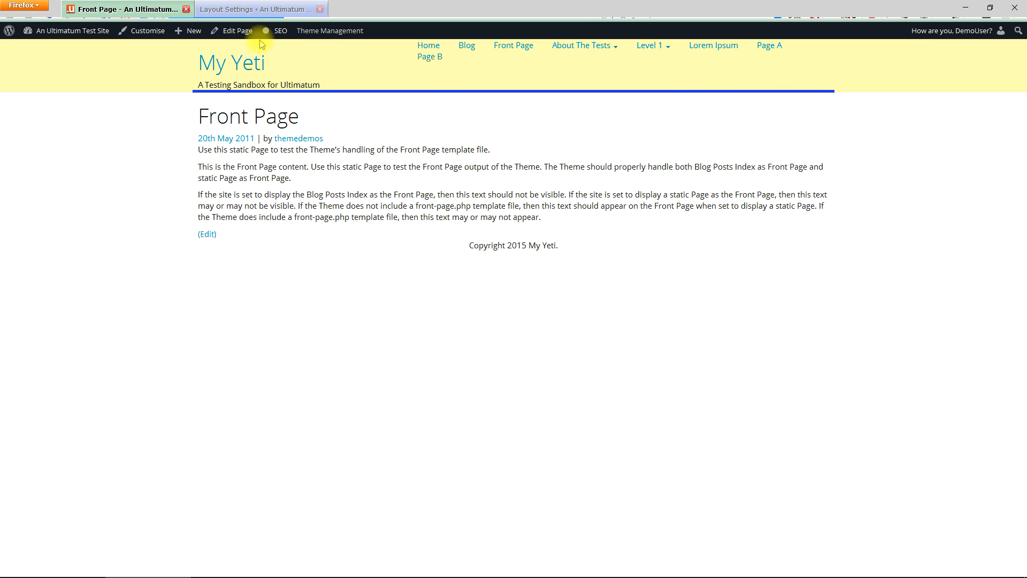
# Step: Set the Header row container's bottom padding to 15 px, save it and check the spacing on the front page
pyautogui.click(255, 9)
pyautogui.click(102, 191)
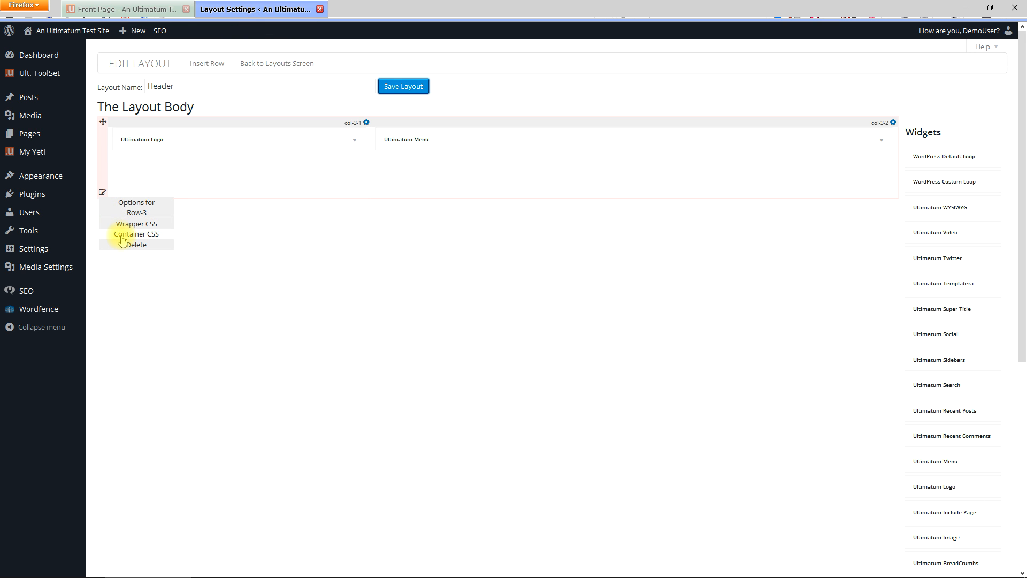
pyautogui.click(138, 237)
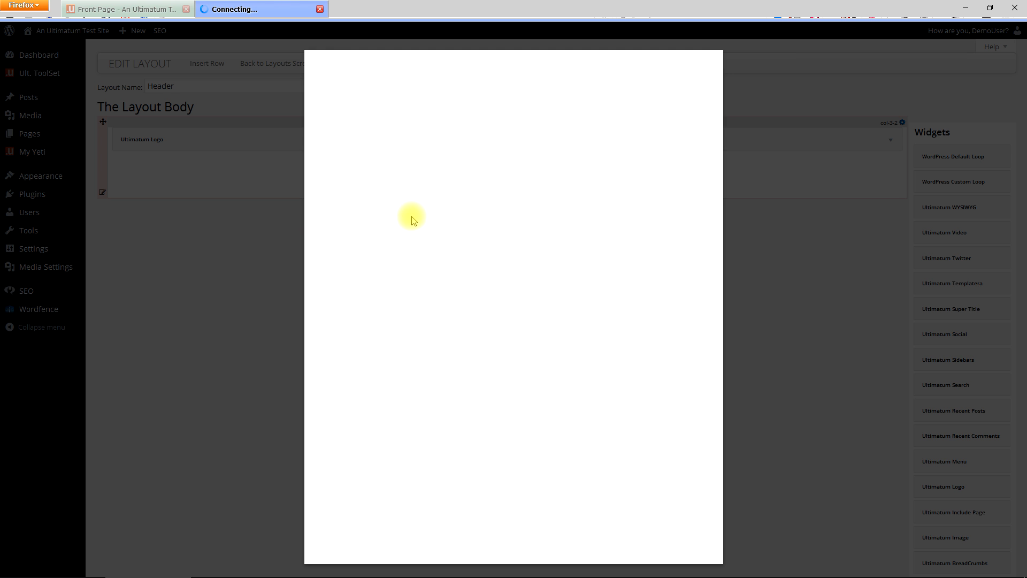
pyautogui.click(353, 117)
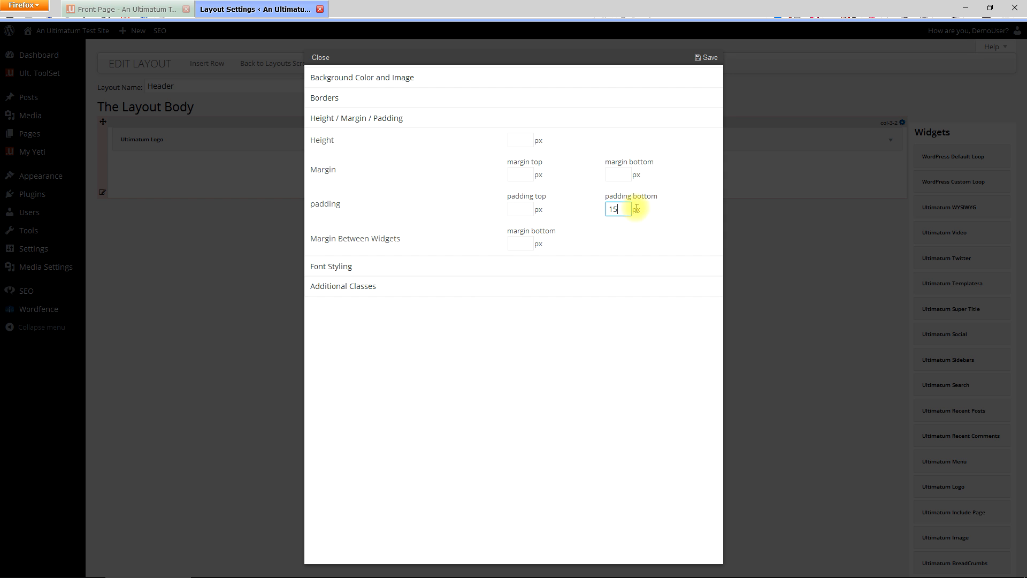
pyautogui.click(713, 53)
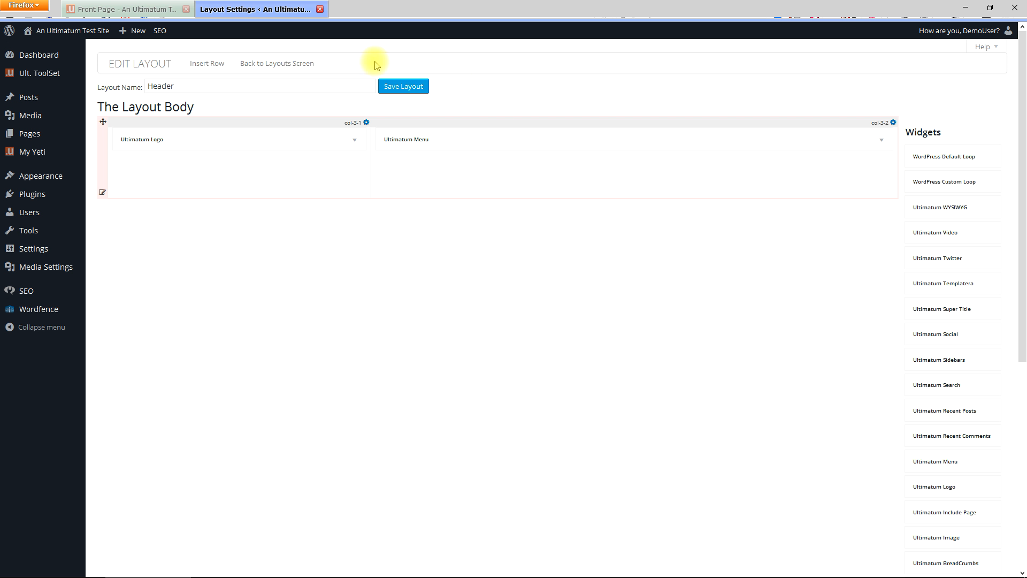
pyautogui.click(134, 11)
pyautogui.press('F5')
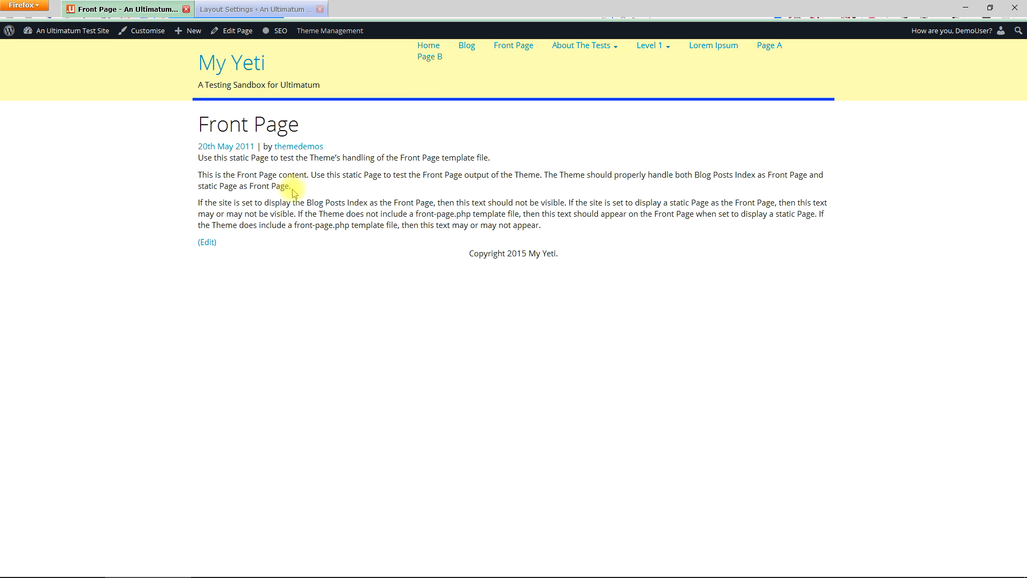
# Step: Set the background color of the Header row's logo column to light red #dd8b8b and save the column styling
pyautogui.click(239, 10)
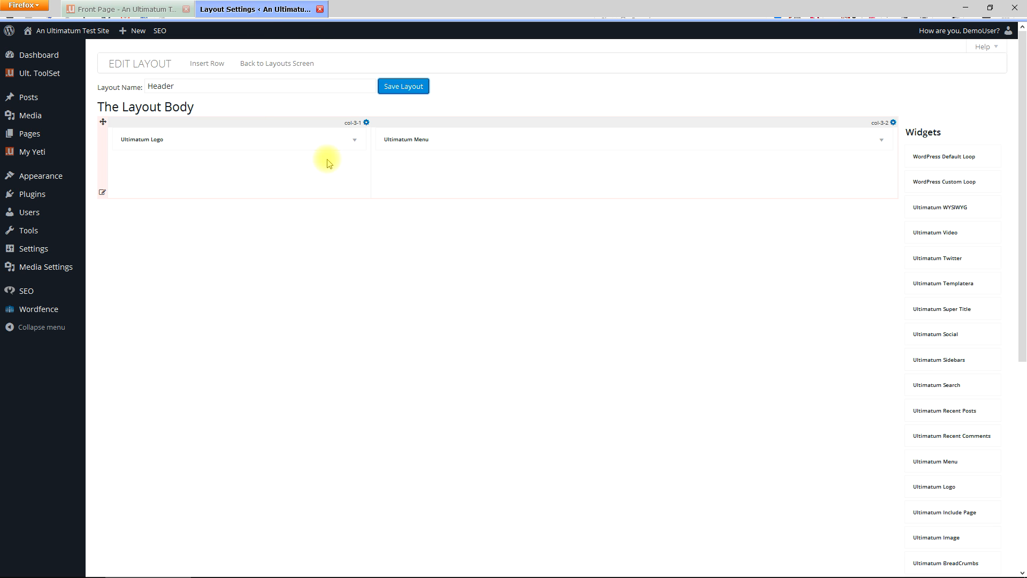
pyautogui.click(366, 122)
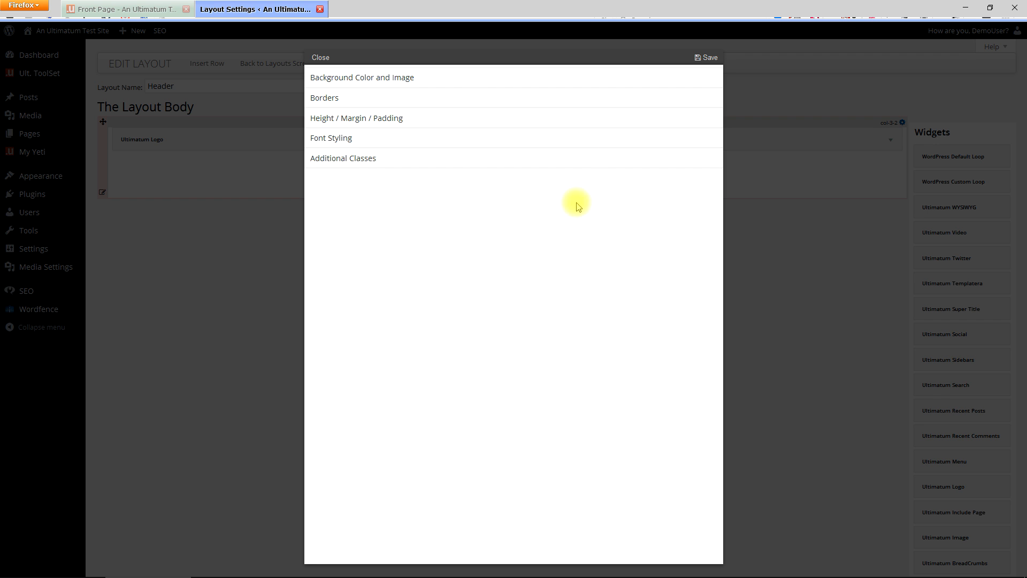
pyautogui.click(407, 81)
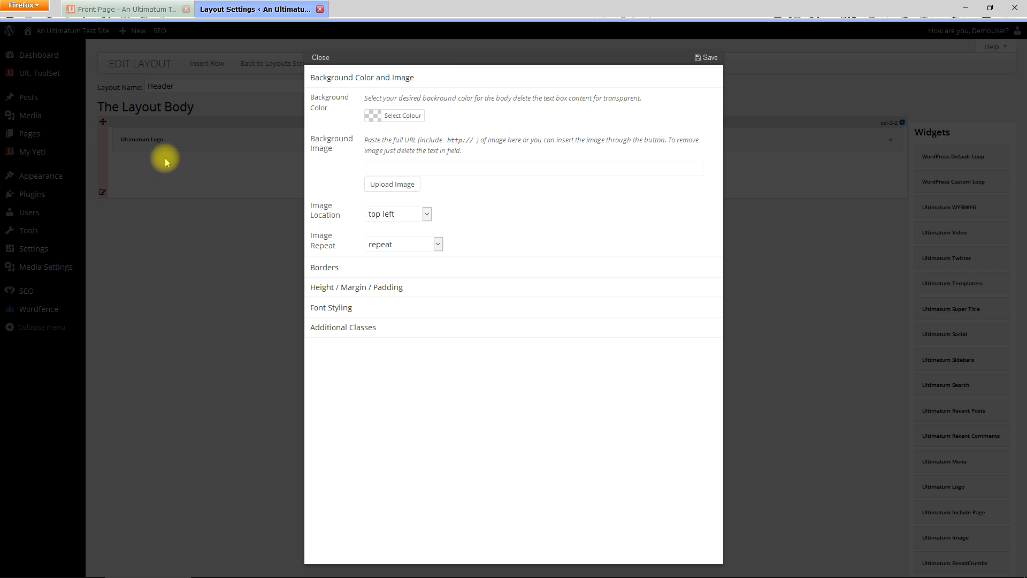
pyautogui.click(396, 115)
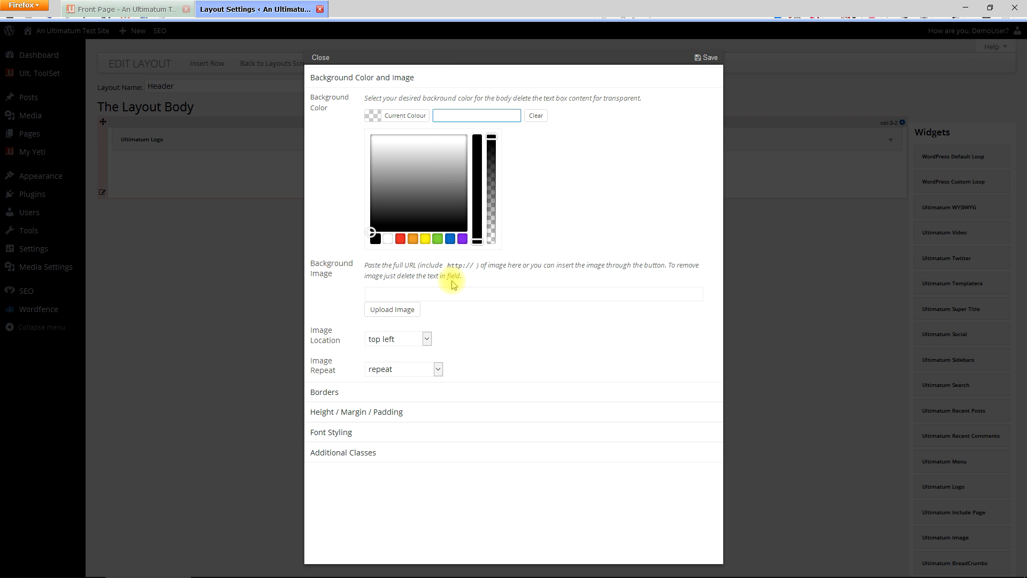
pyautogui.click(400, 238)
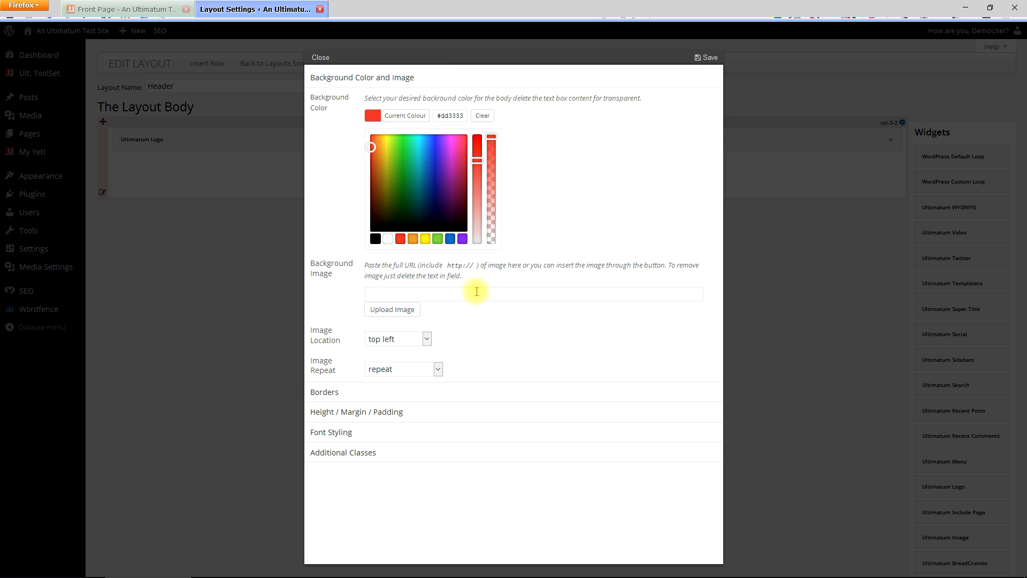
pyautogui.click(477, 206)
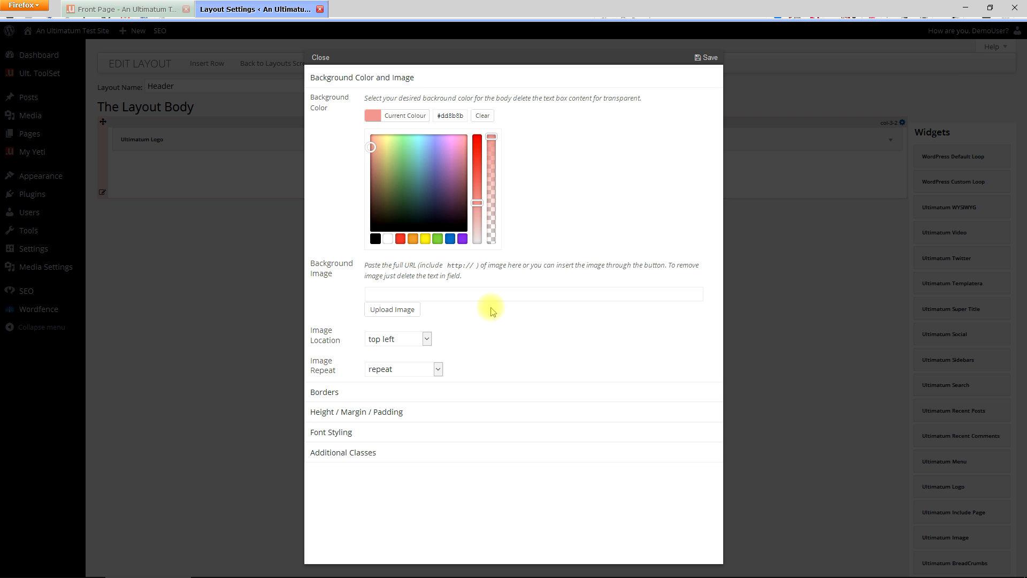
pyautogui.click(710, 59)
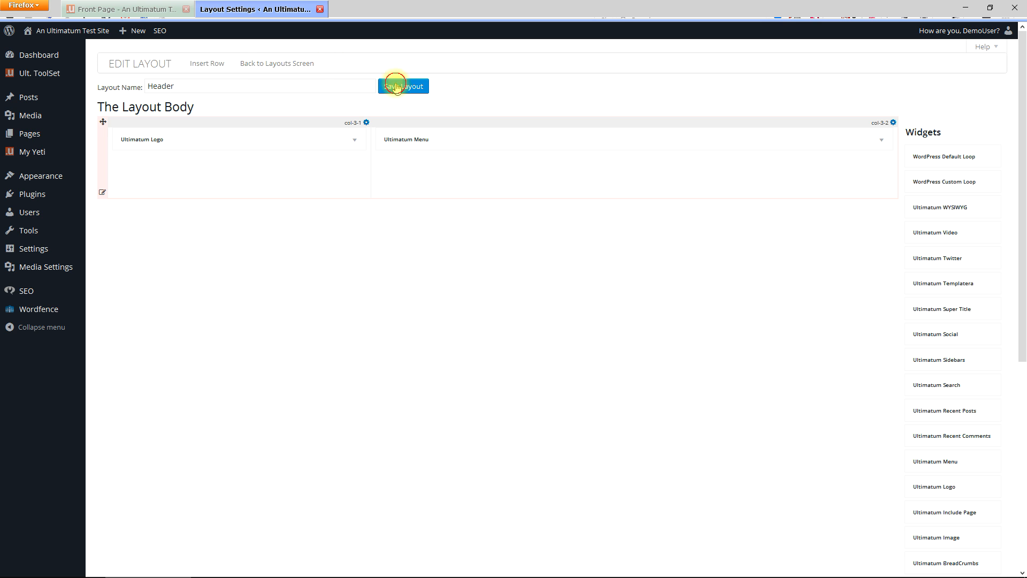
# Step: Check the logo column's background on the site's front page, comparing it with the Header layout in the editor
pyautogui.click(135, 10)
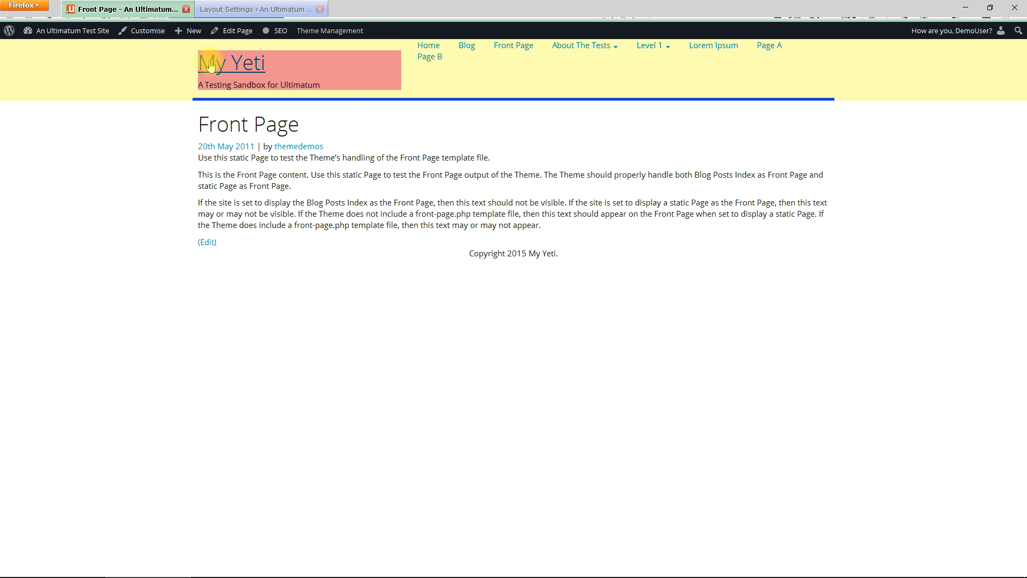
pyautogui.click(252, 9)
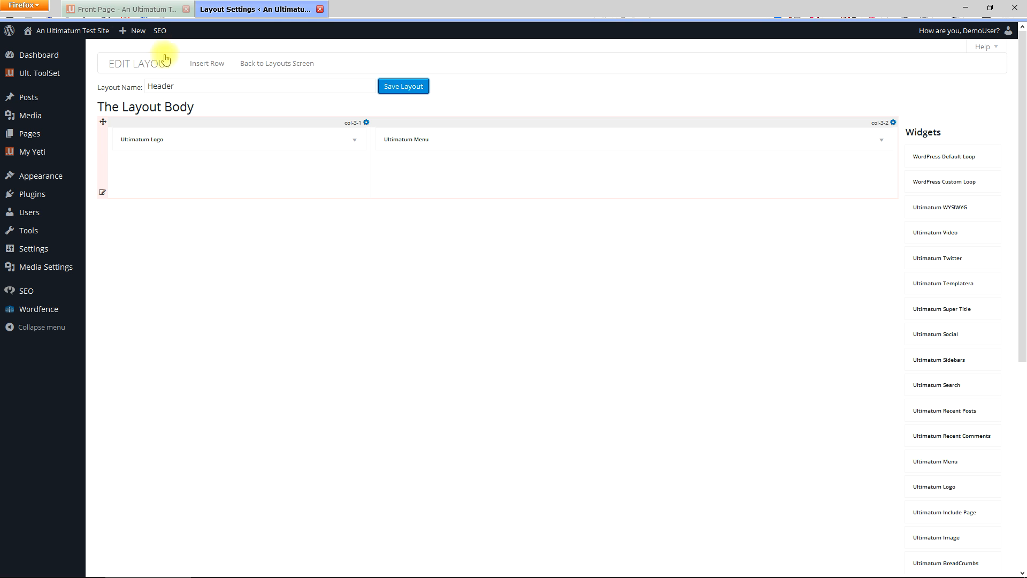
pyautogui.click(149, 12)
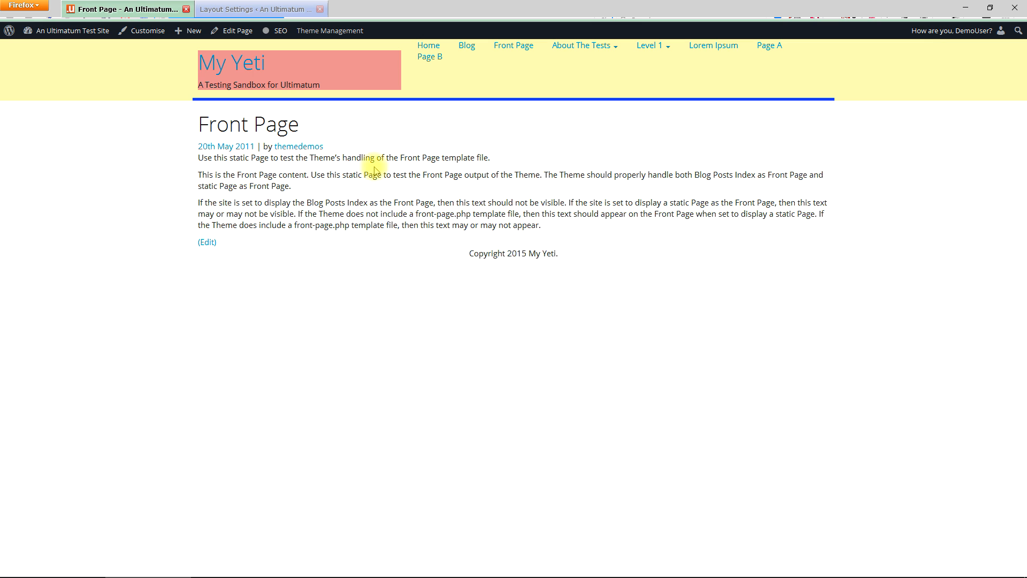
pyautogui.click(262, 15)
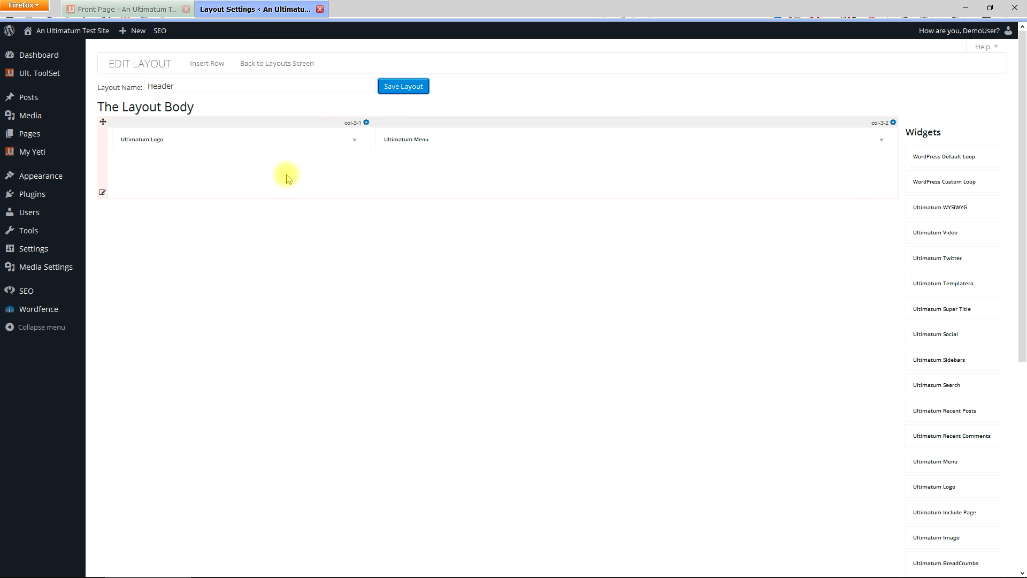
# Step: Open Desktop Yeti's Default full layout for editing and look through the whole list of available widgets
pyautogui.click(285, 67)
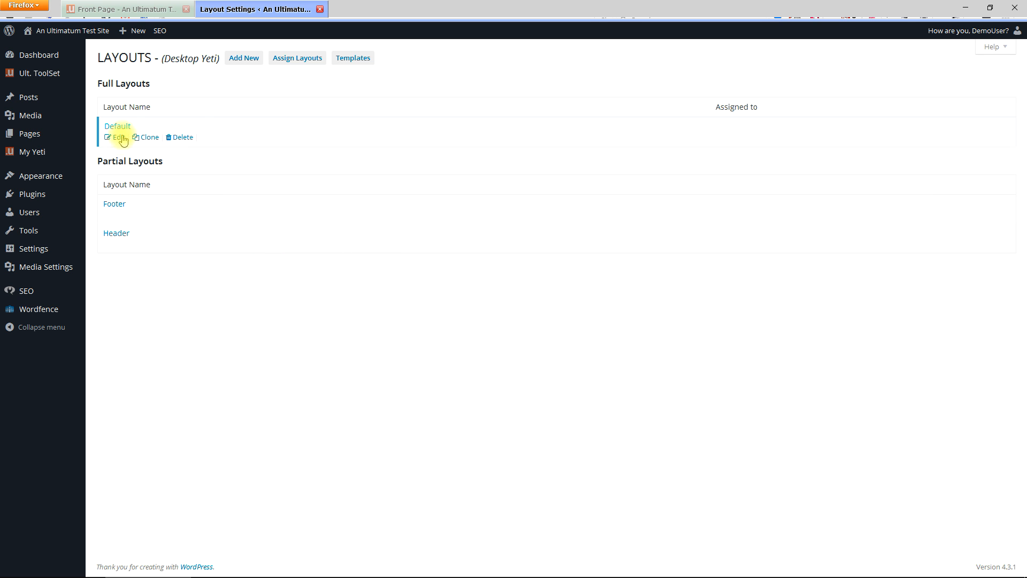
pyautogui.click(120, 138)
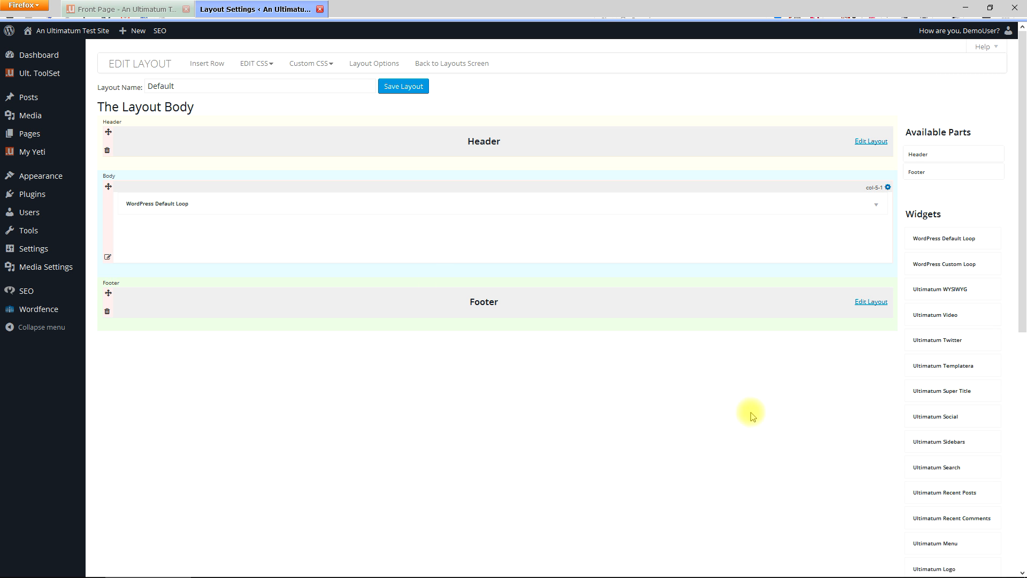
pyautogui.moveTo(1023, 261); pyautogui.dragTo(1022, 335)
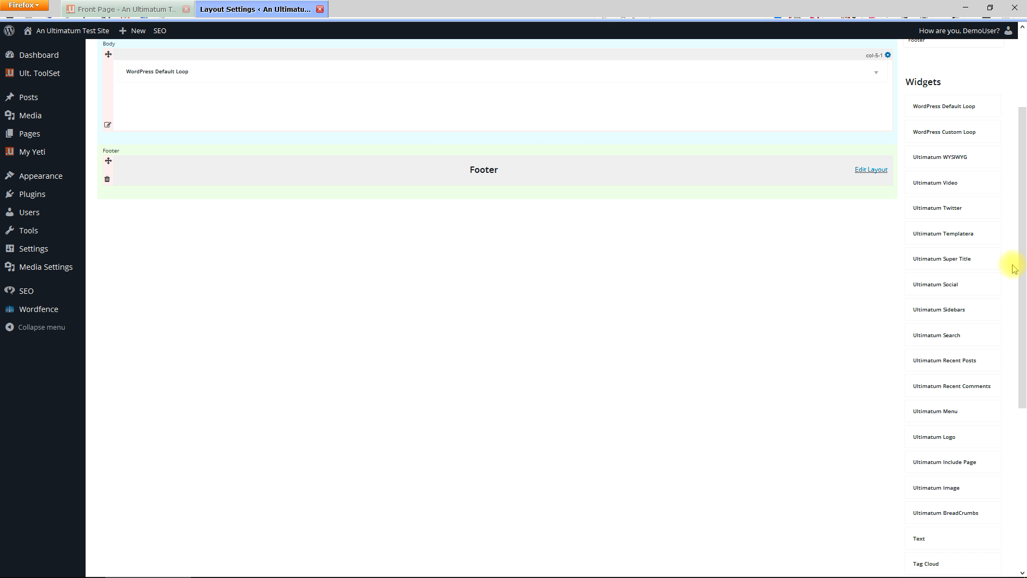
pyautogui.moveTo(1022, 254); pyautogui.dragTo(1020, 202)
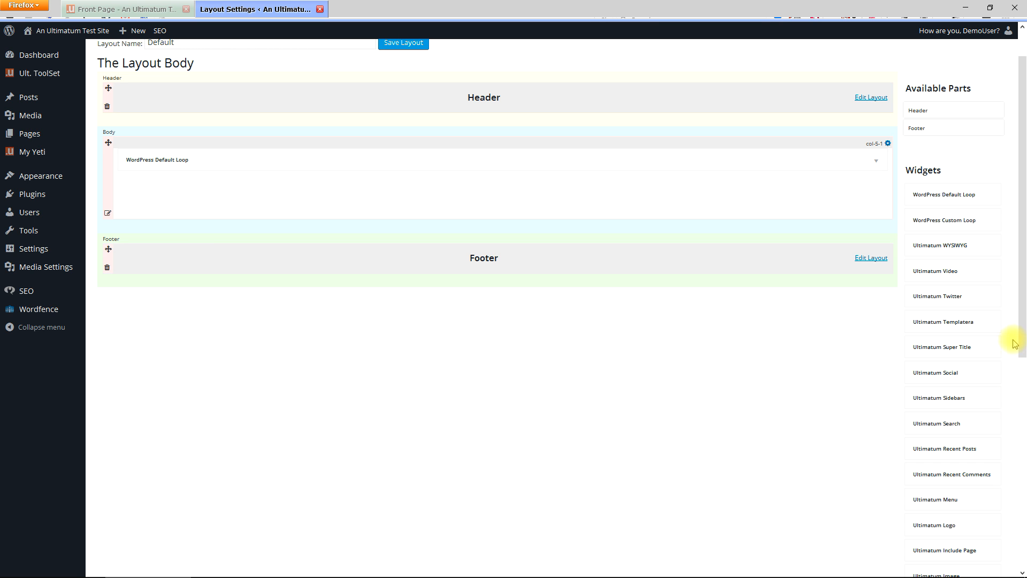
pyautogui.moveTo(1023, 366); pyautogui.dragTo(1020, 529)
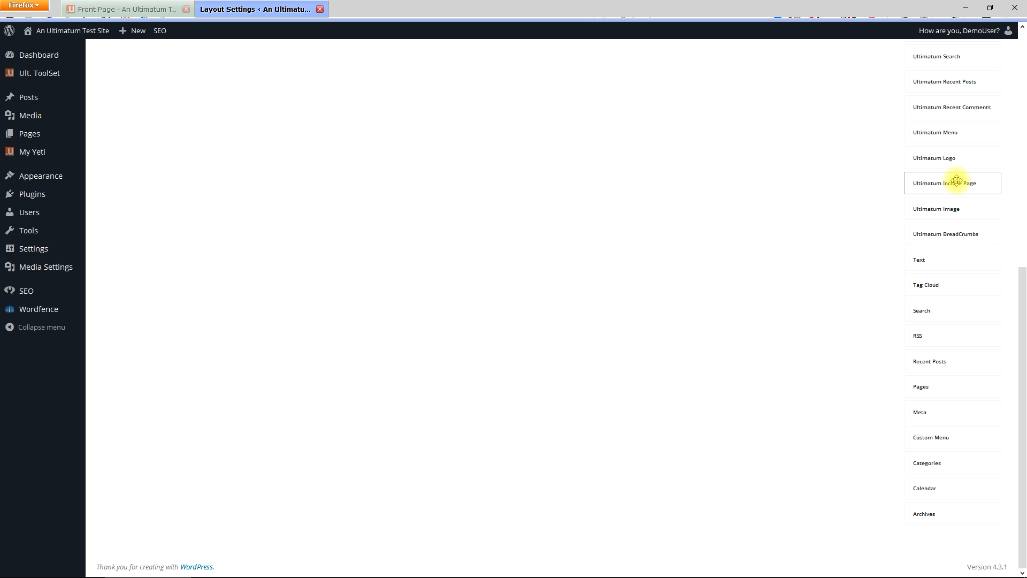
pyautogui.moveTo(1022, 348); pyautogui.dragTo(1023, 93)
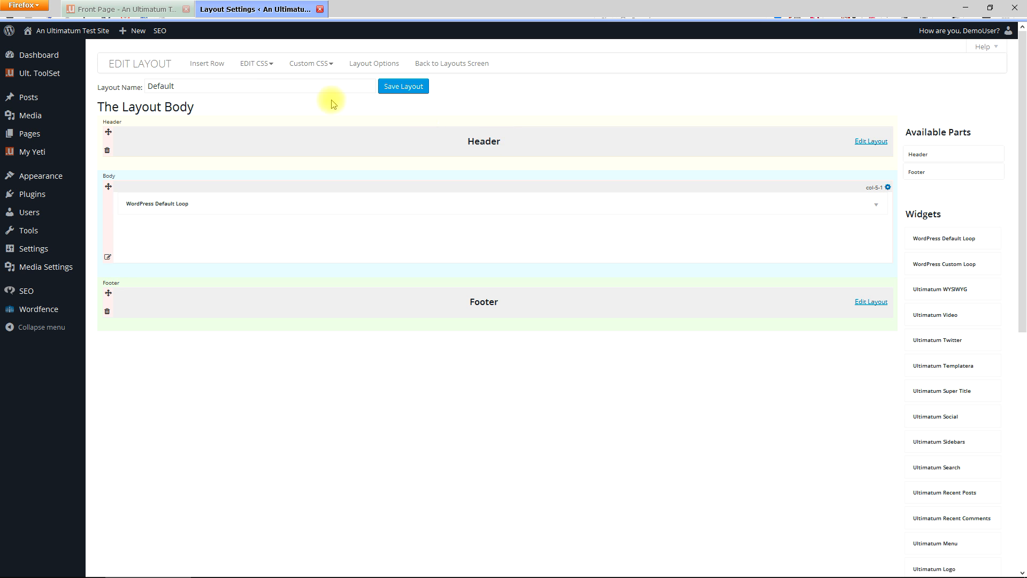
# Step: Review the Default layout's options, set its footer to Pushed Down in viewport, save and check the front page
pyautogui.click(378, 63)
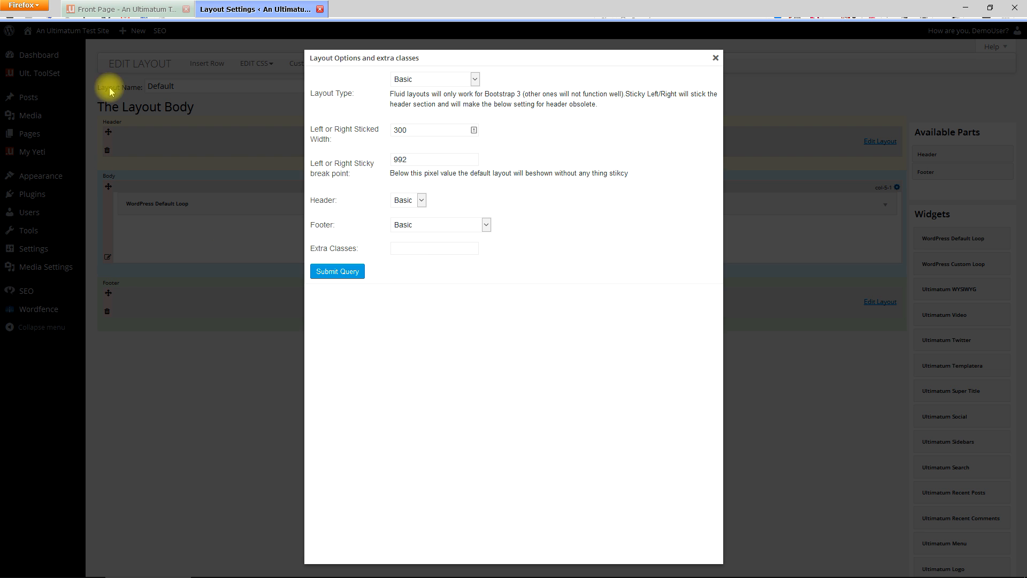
pyautogui.click(428, 80)
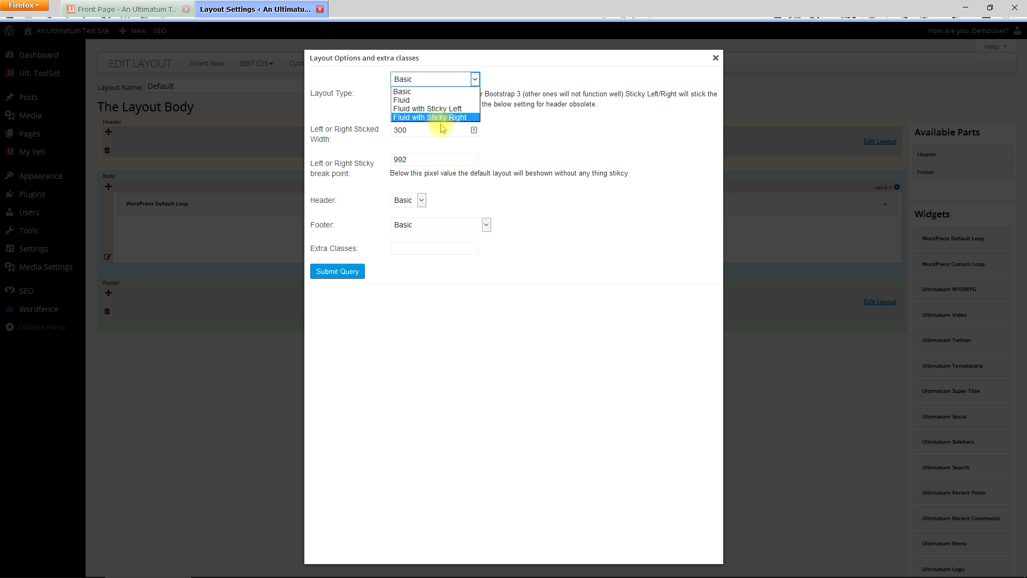
pyautogui.click(519, 120)
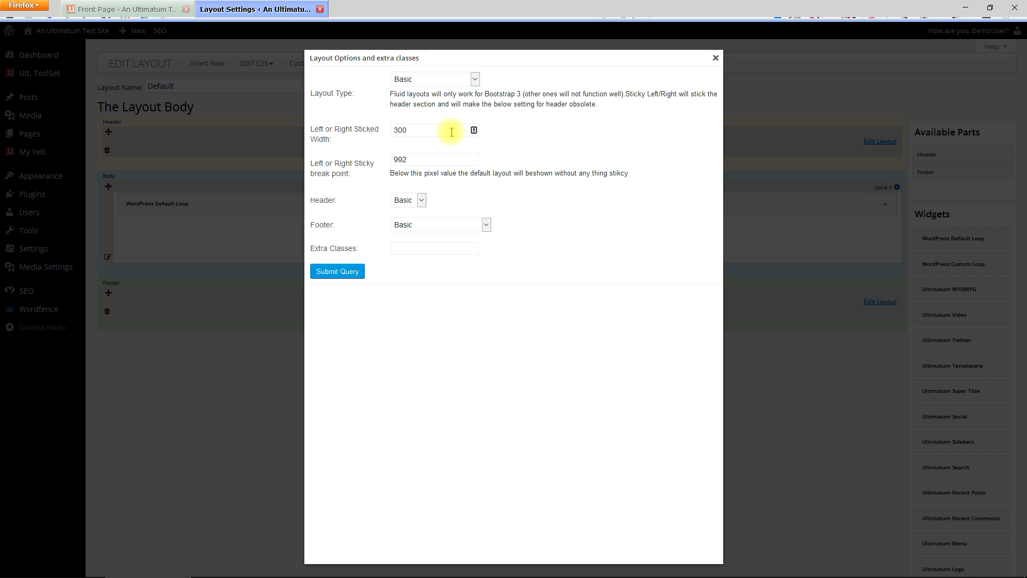
pyautogui.click(421, 200)
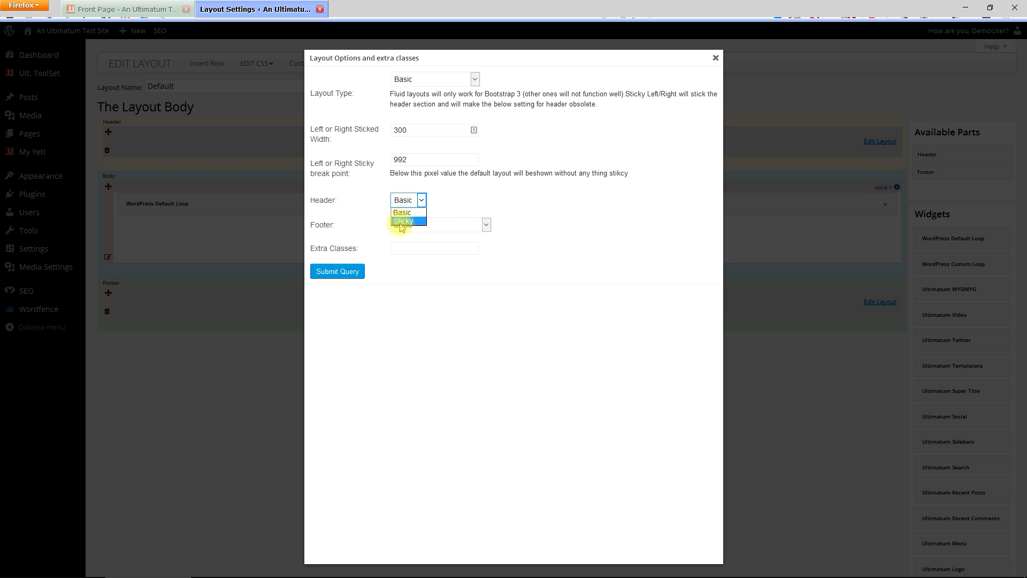
pyautogui.click(443, 198)
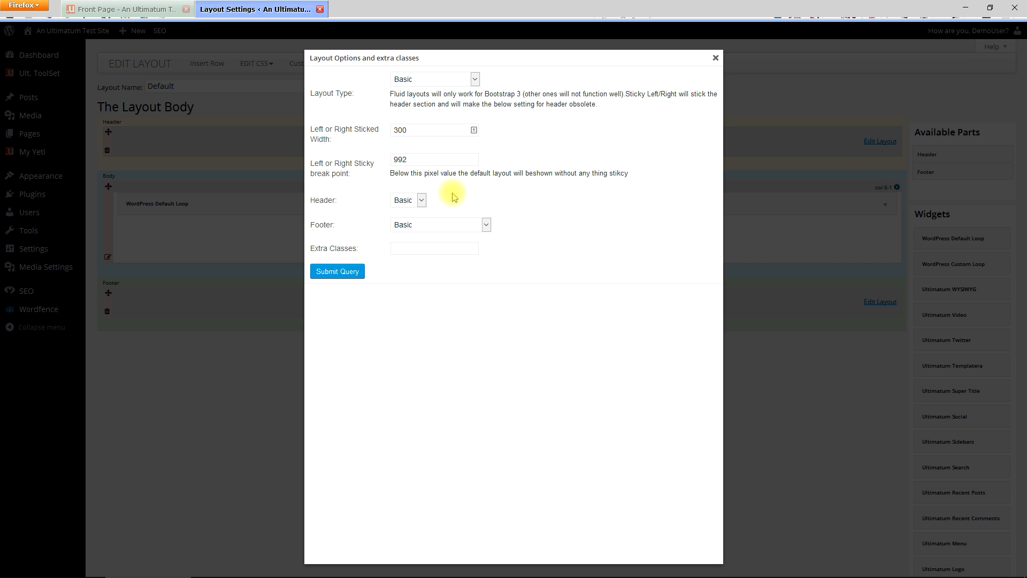
pyautogui.click(422, 225)
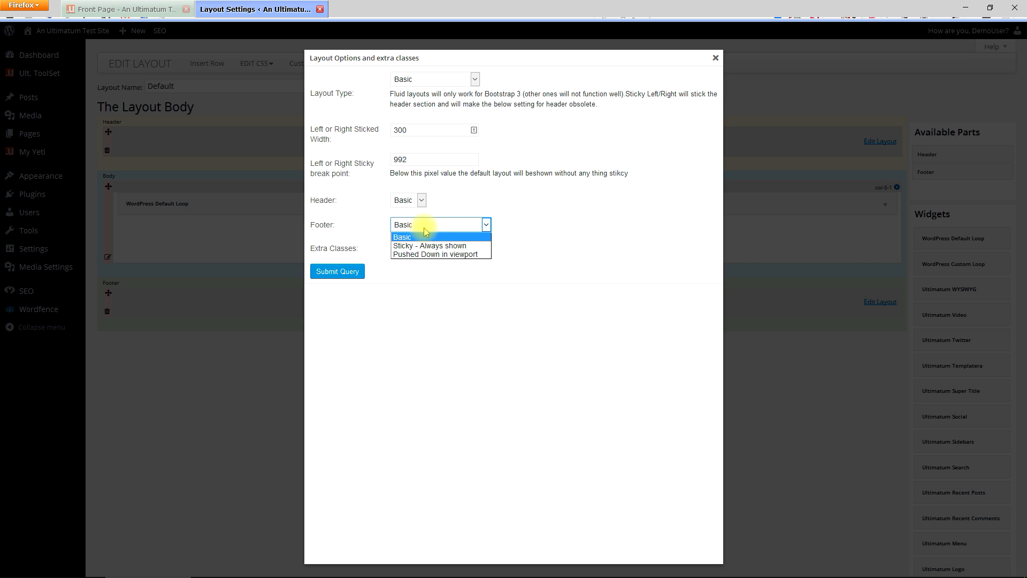
pyautogui.click(420, 255)
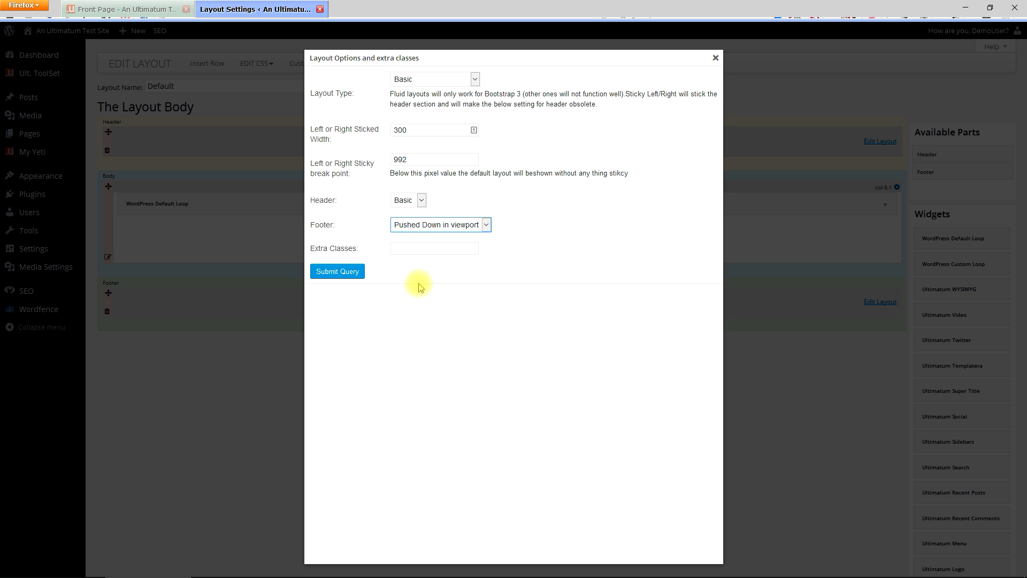
pyautogui.click(355, 275)
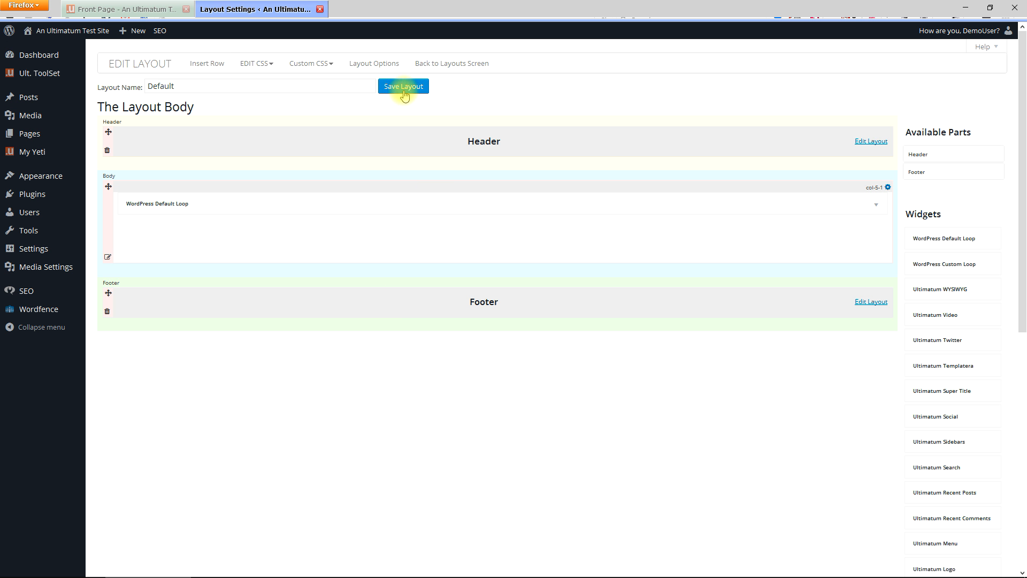
pyautogui.click(135, 8)
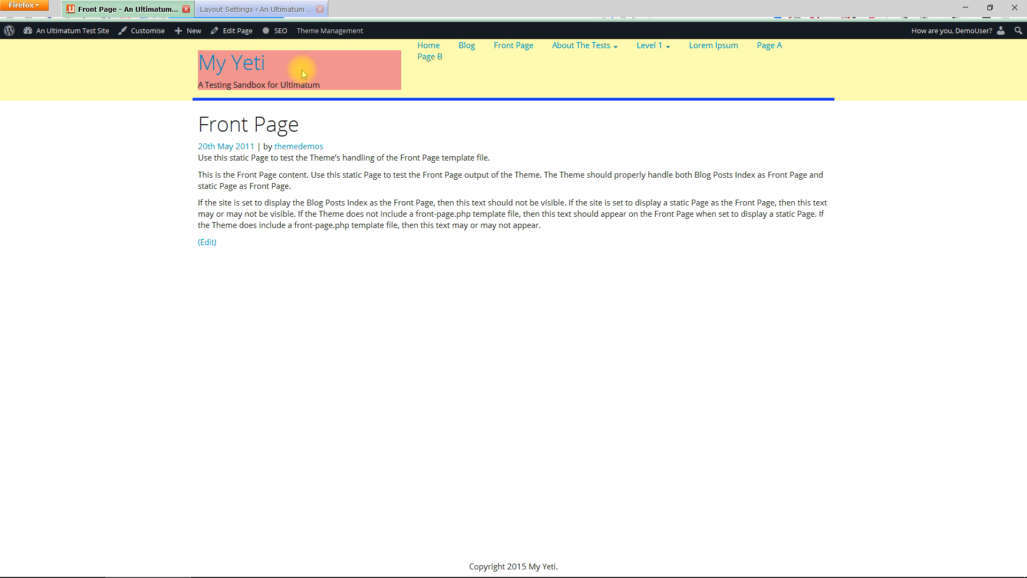
pyautogui.click(250, 9)
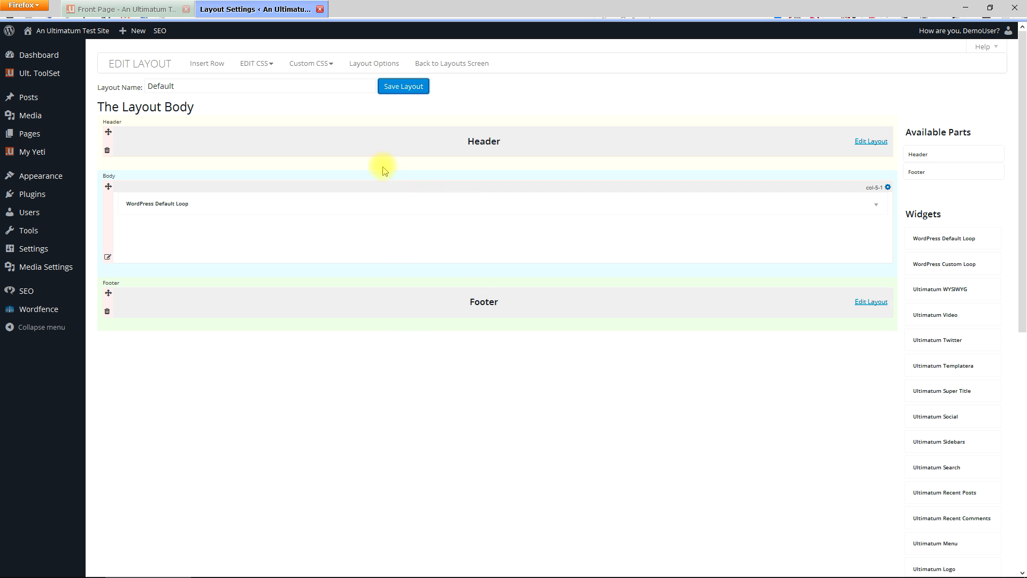
# Step: Check the Custom CSS choices for the Default layout, open the custom CSS editor and close it without adding code
pyautogui.click(331, 69)
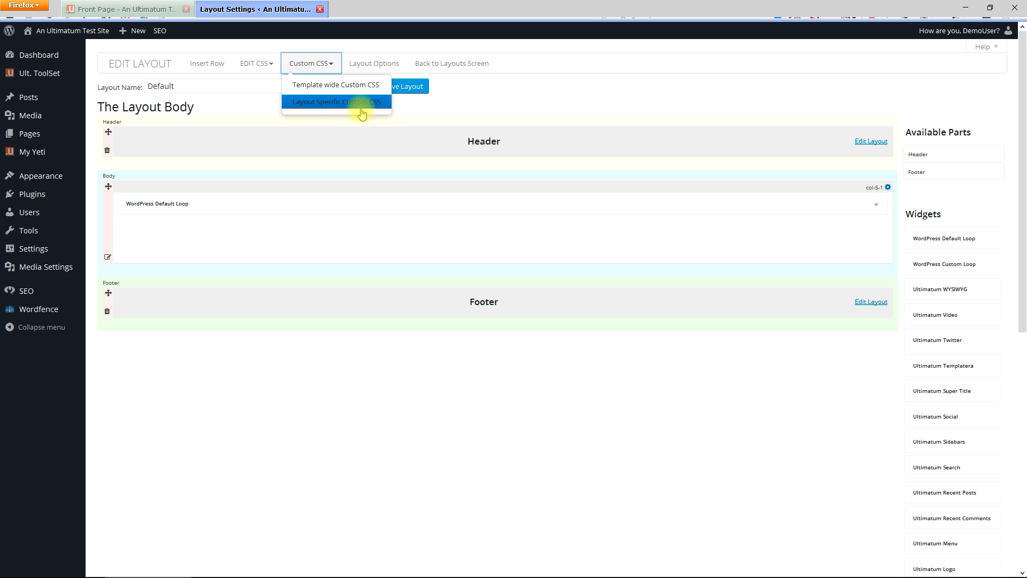
pyautogui.click(337, 92)
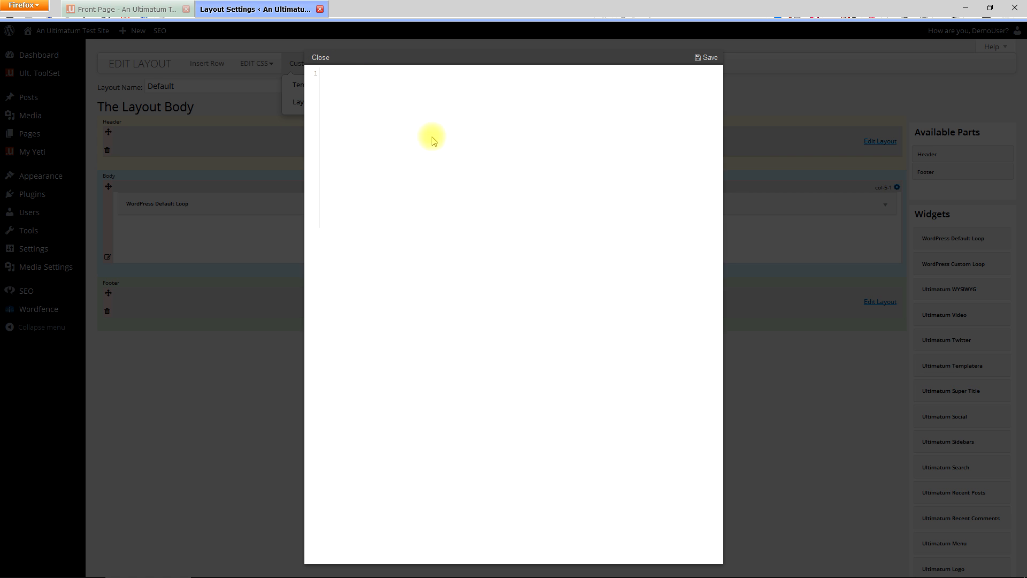
pyautogui.click(321, 57)
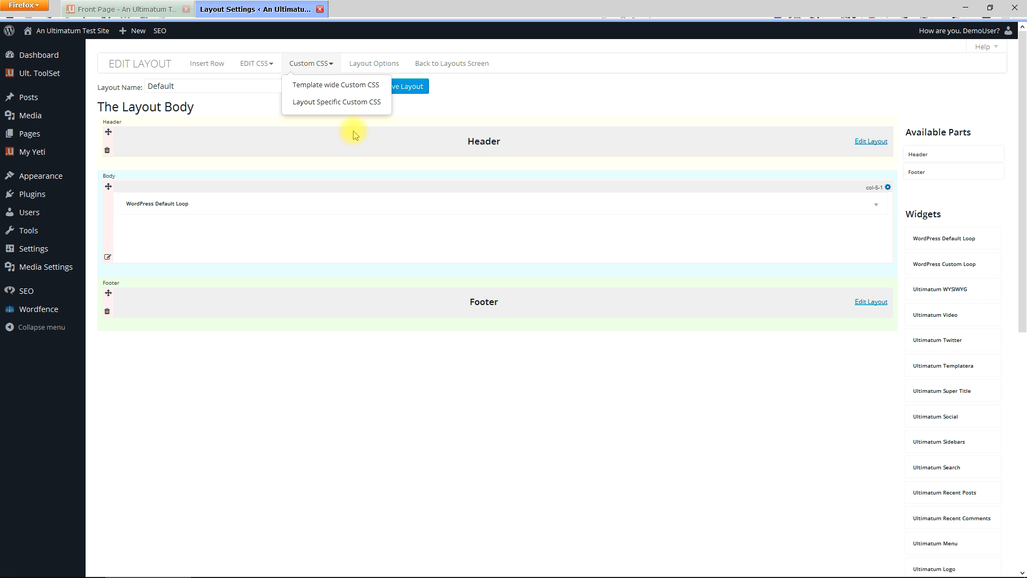
# Step: Open the Desktop Yeti template's CSS settings and check the background options and the General Font family choices
pyautogui.click(270, 63)
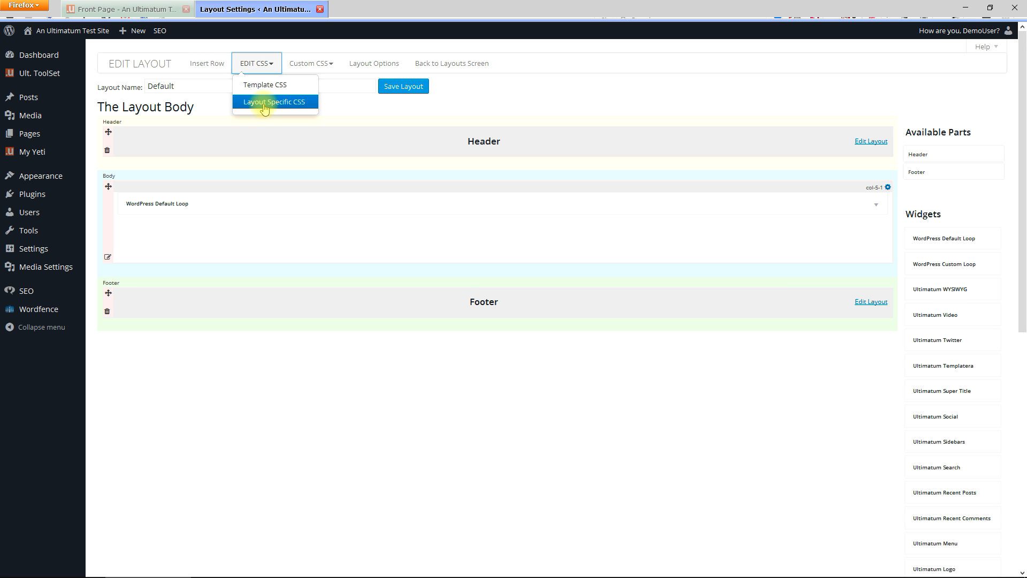
pyautogui.click(267, 88)
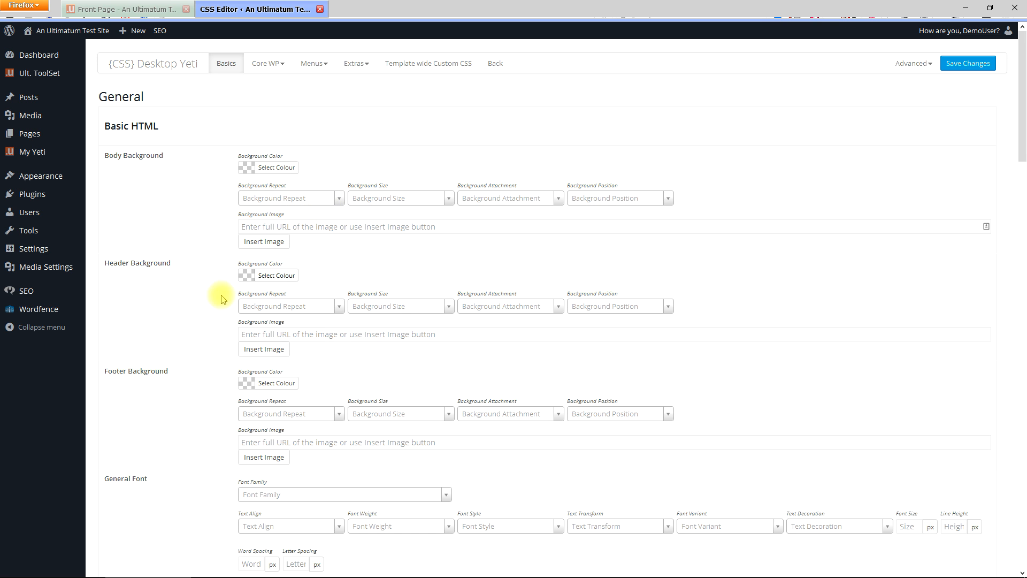
pyautogui.scroll(-2, 160, 300)
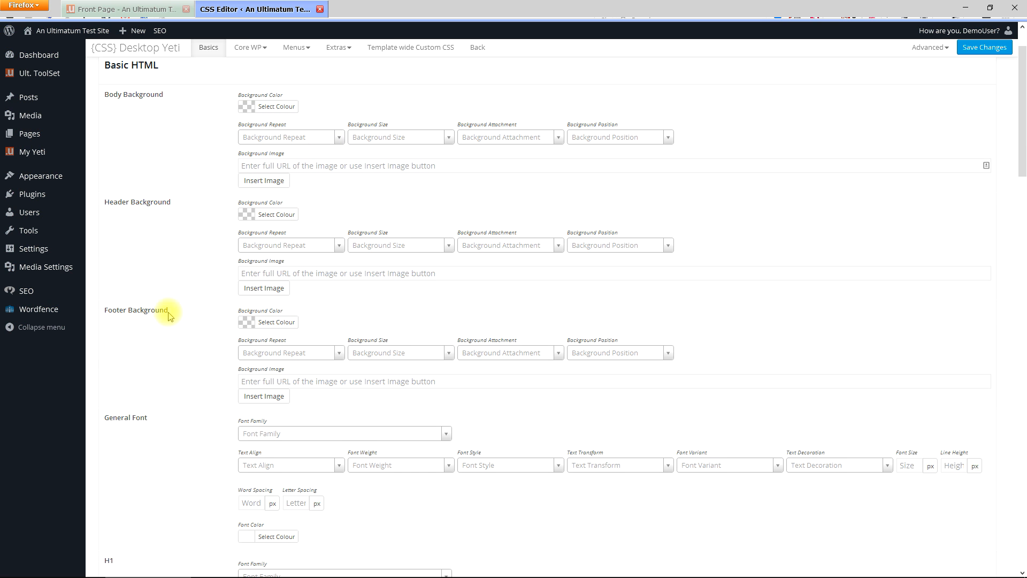
pyautogui.scroll(-4, 169, 328)
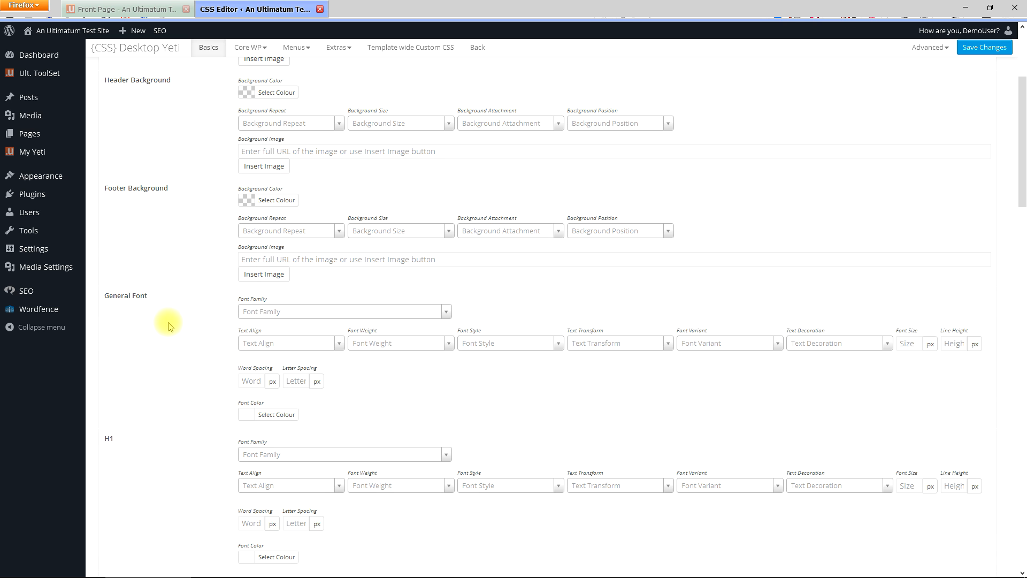
pyautogui.click(248, 314)
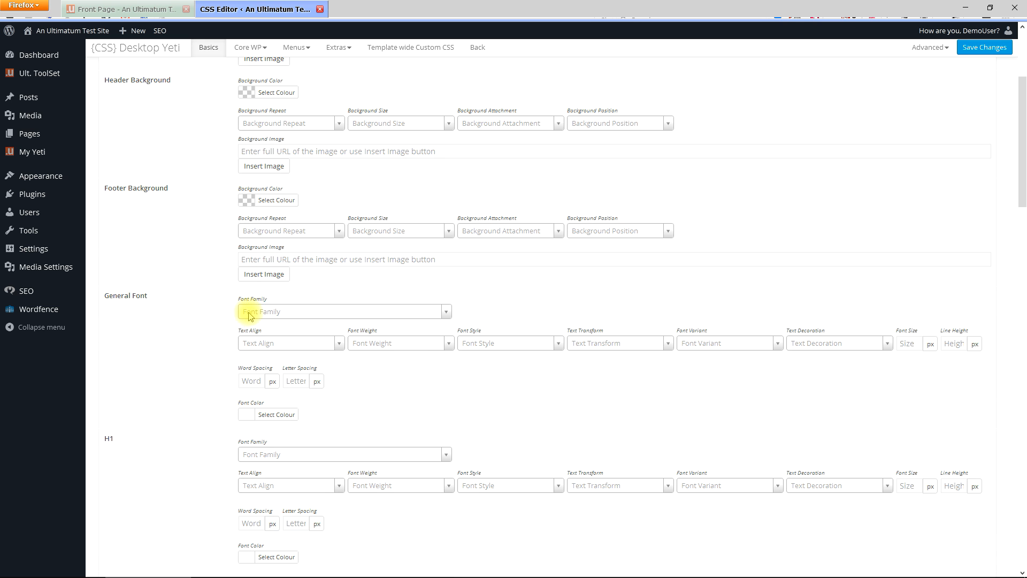
pyautogui.click(248, 314)
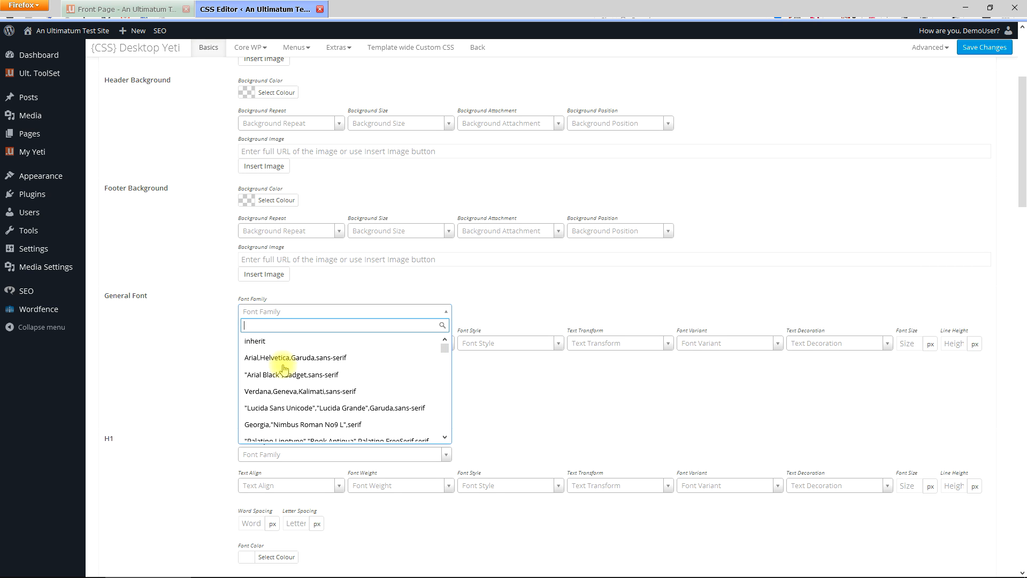
pyautogui.click(200, 349)
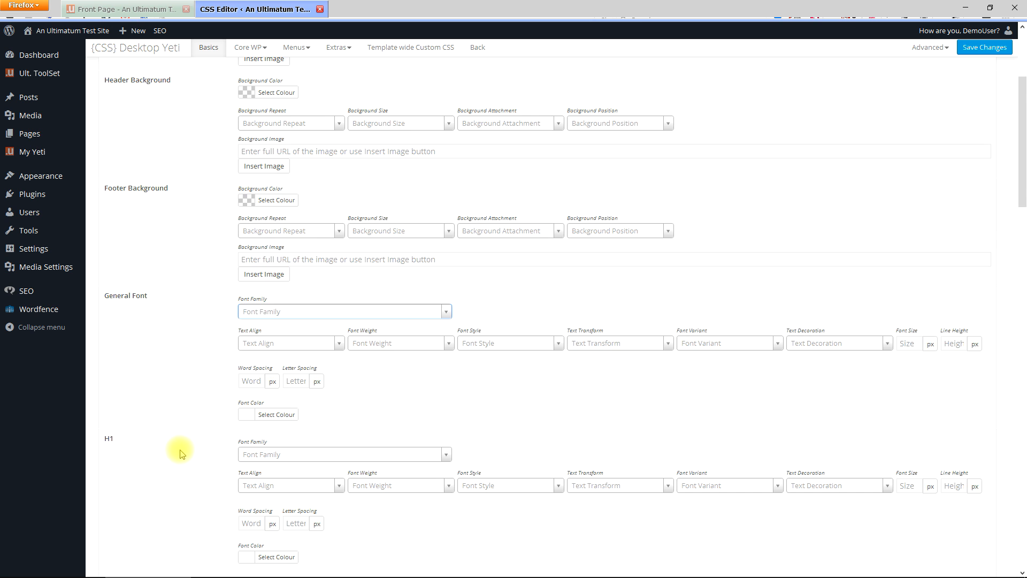
# Step: Look through the remaining basic CSS settings for headings, quotes, links, site logo and tag line
pyautogui.scroll(-3, 180, 453)
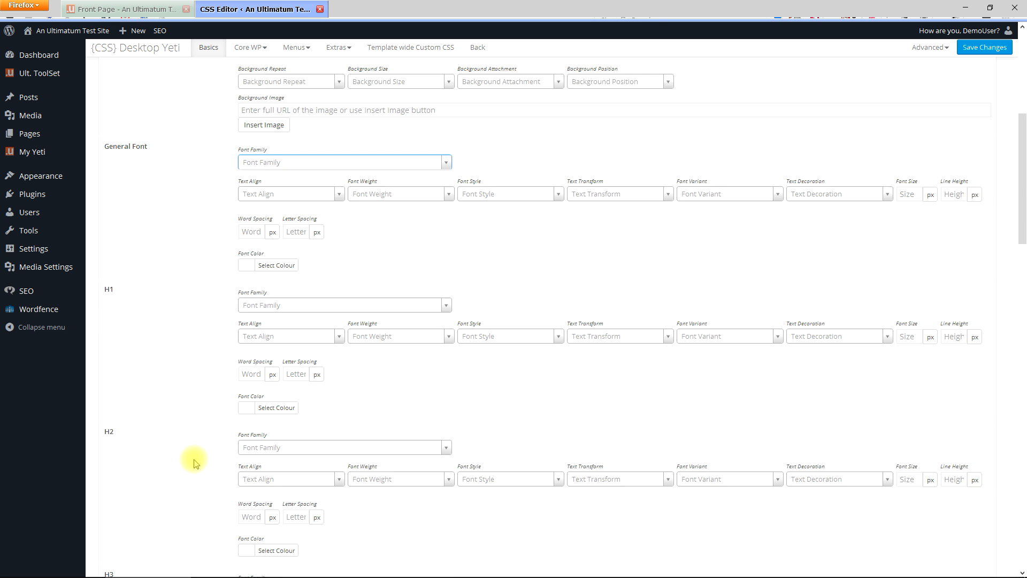
pyautogui.scroll(-12, 195, 462)
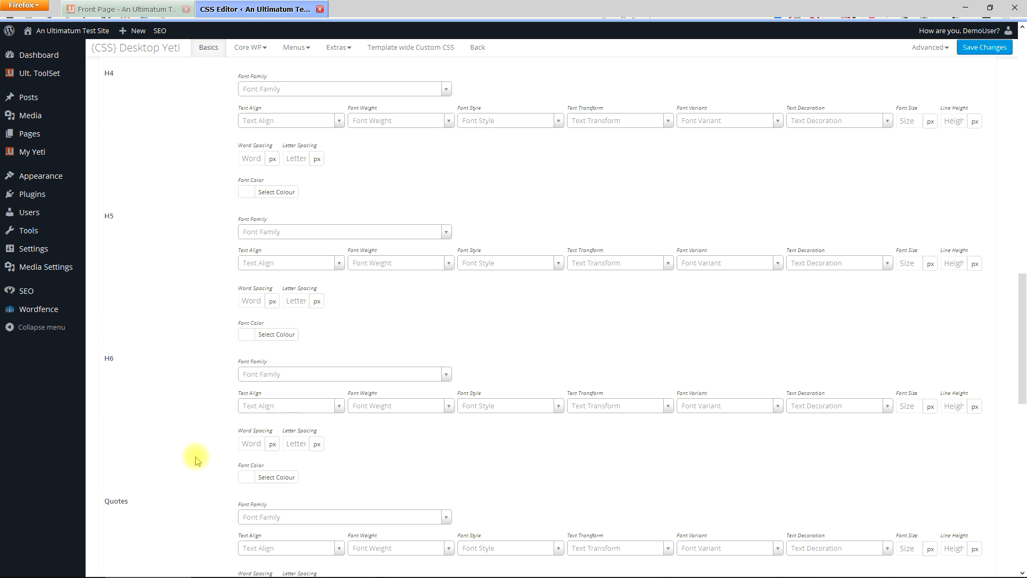
pyautogui.scroll(-6, 196, 460)
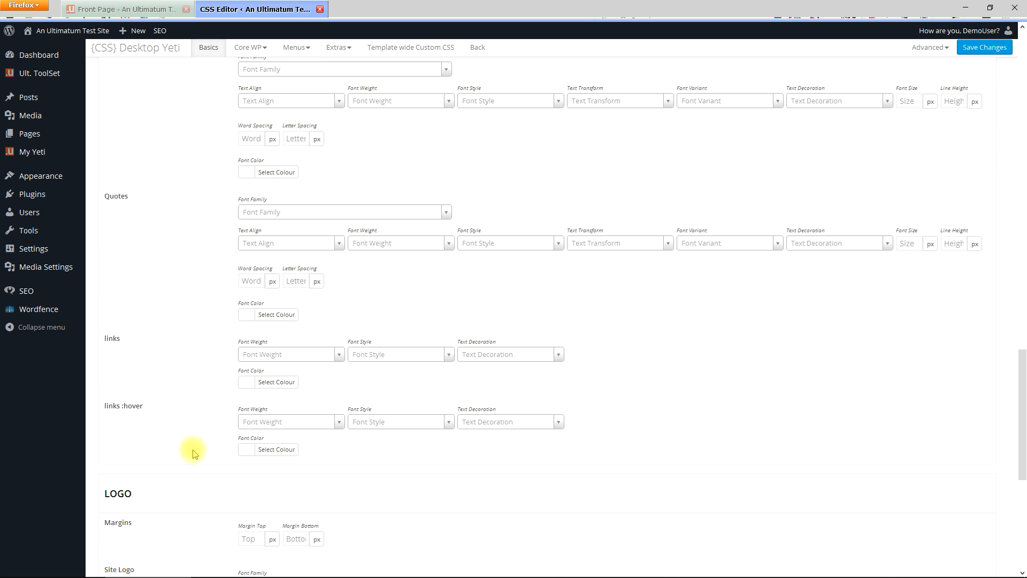
pyautogui.scroll(-2, 194, 454)
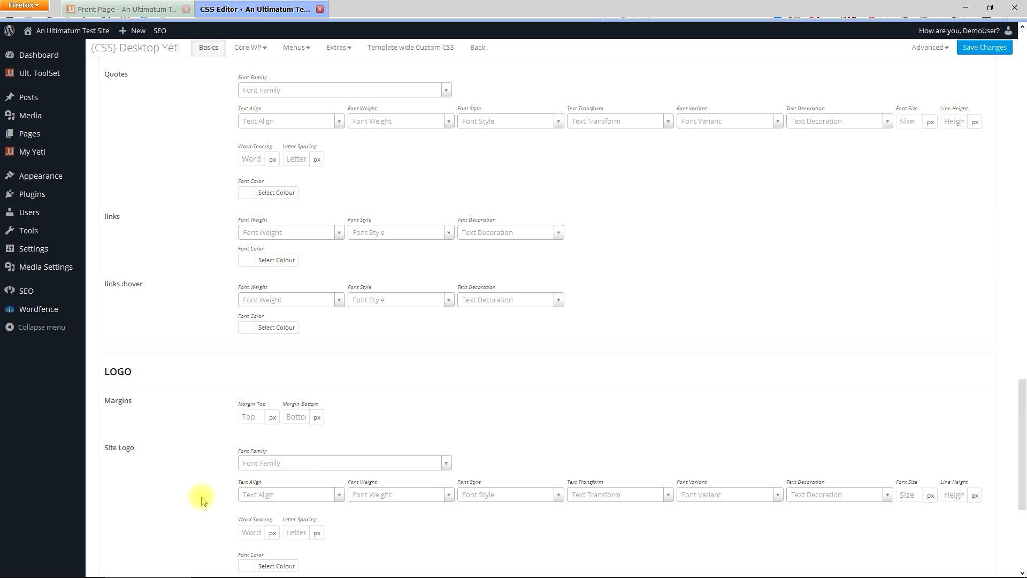
pyautogui.scroll(-1, 179, 473)
pyautogui.scroll(-1, 181, 474)
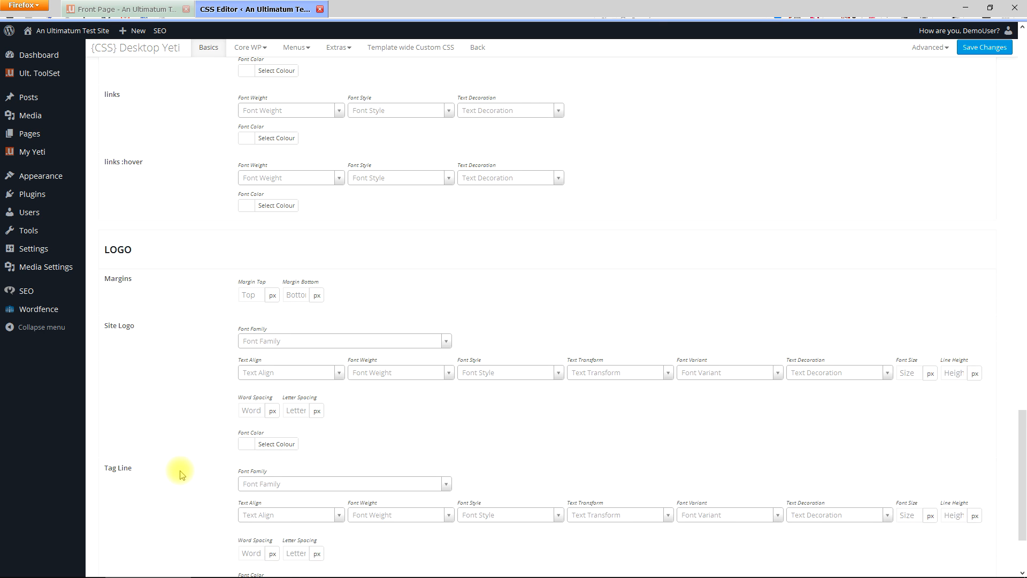
pyautogui.scroll(-3, 180, 473)
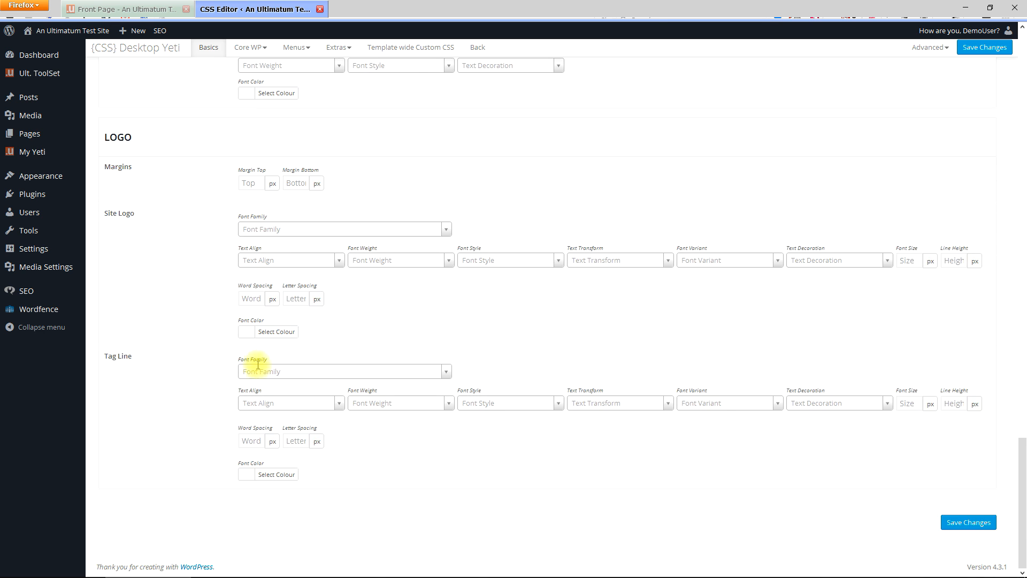
pyautogui.scroll(15, 257, 364)
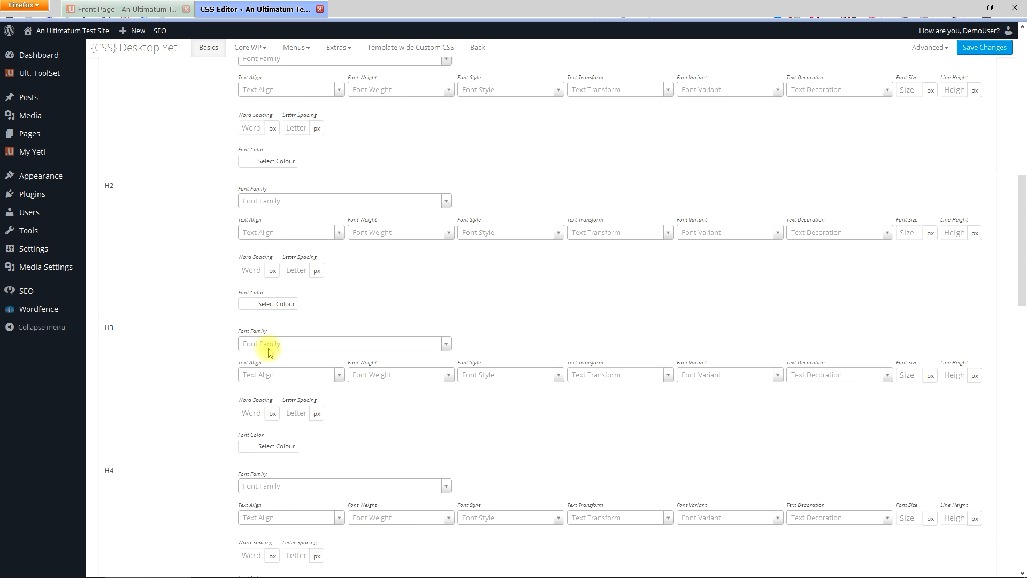
pyautogui.scroll(15, 269, 352)
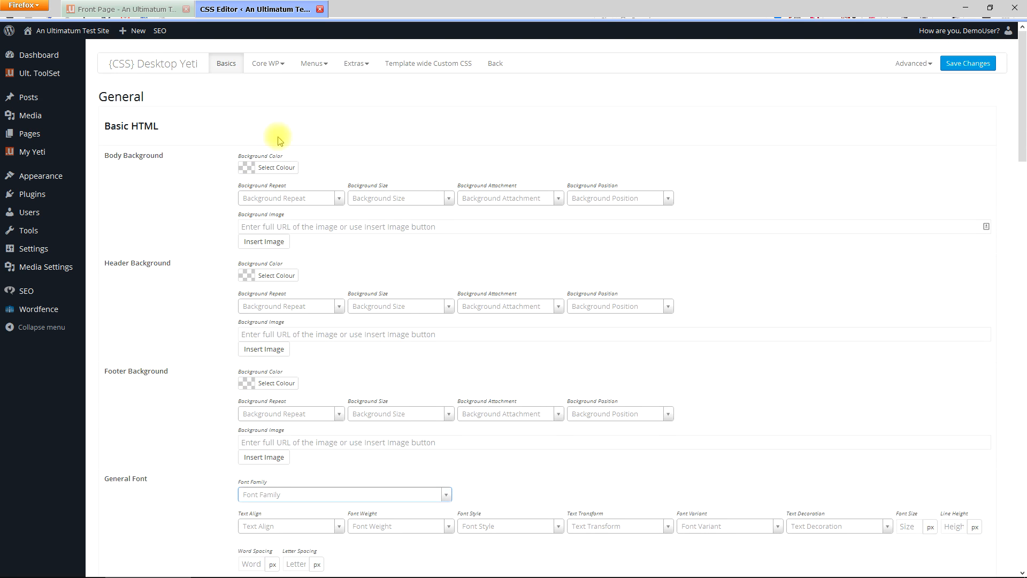
# Step: Check the Core WP, Menus and Extras styling categories, and review all the Ultimatum Menu style settings
pyautogui.click(275, 64)
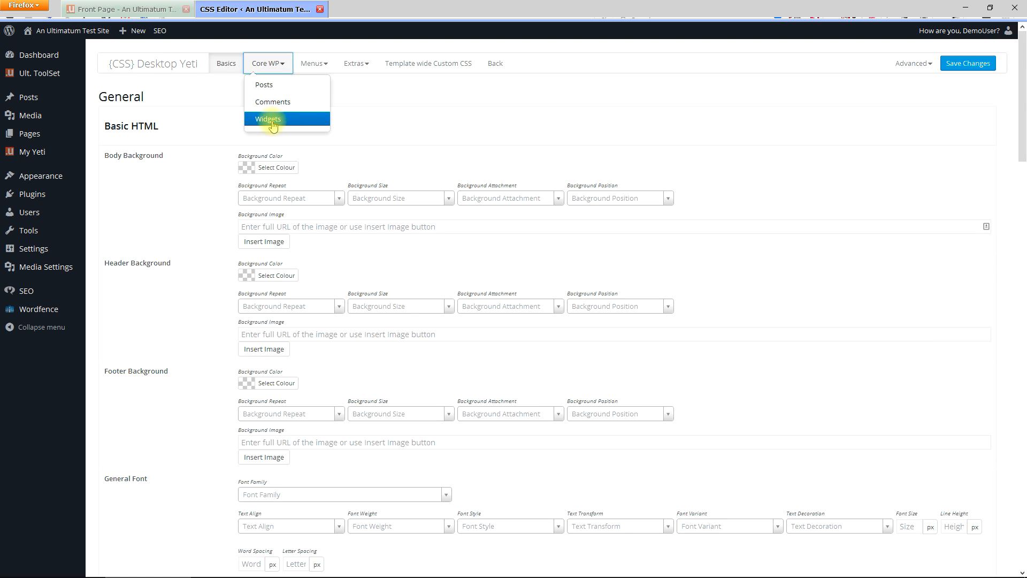
pyautogui.click(325, 66)
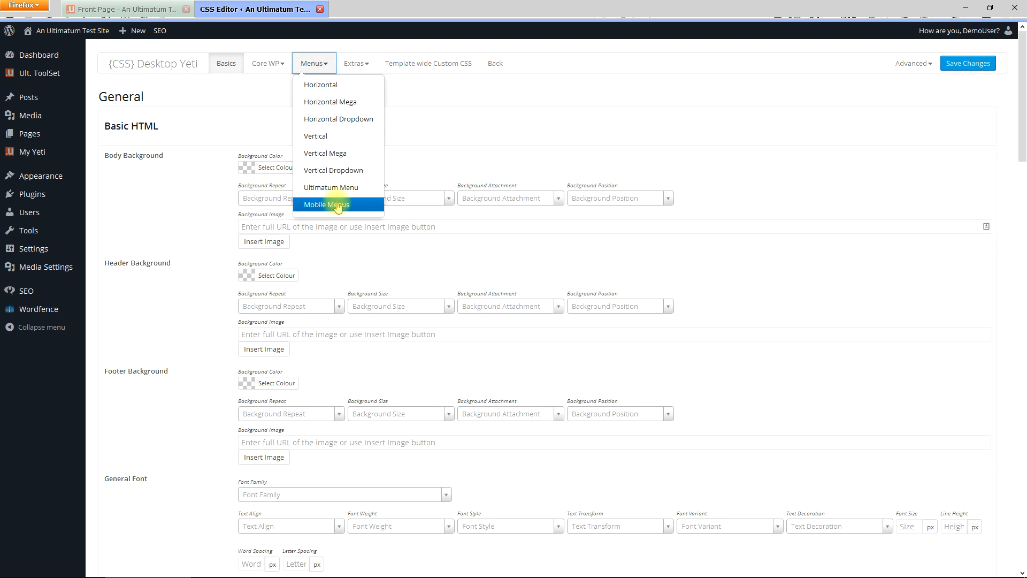
pyautogui.click(369, 188)
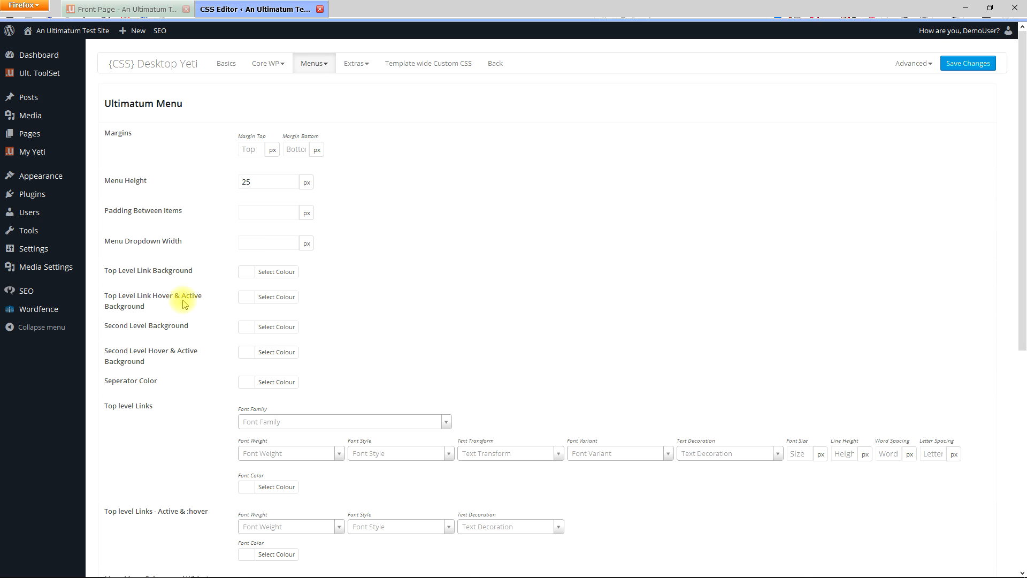
pyautogui.scroll(-3, 185, 302)
pyautogui.scroll(-5, 186, 305)
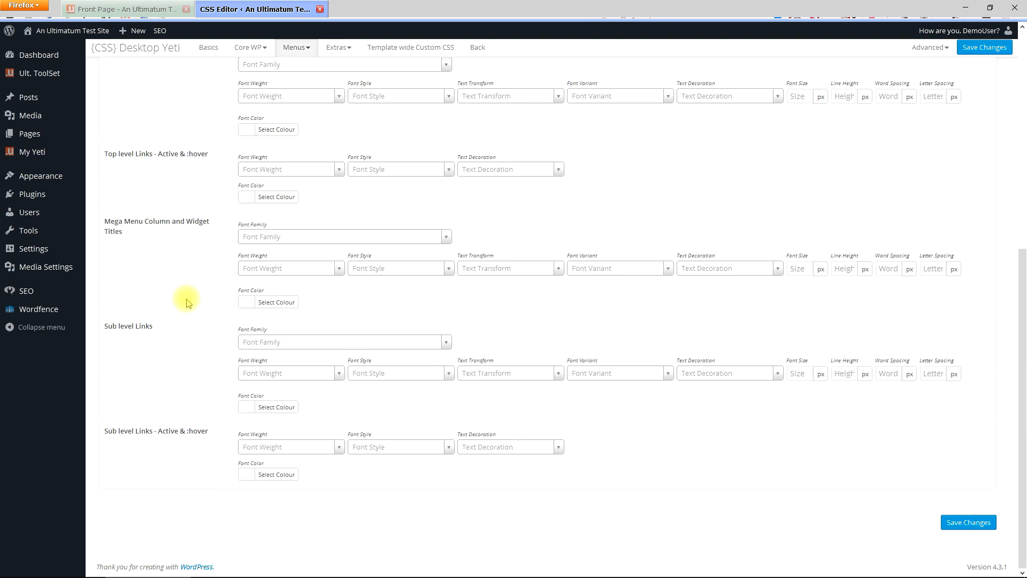
pyautogui.scroll(4, 187, 303)
pyautogui.scroll(4, 187, 302)
pyautogui.click(368, 64)
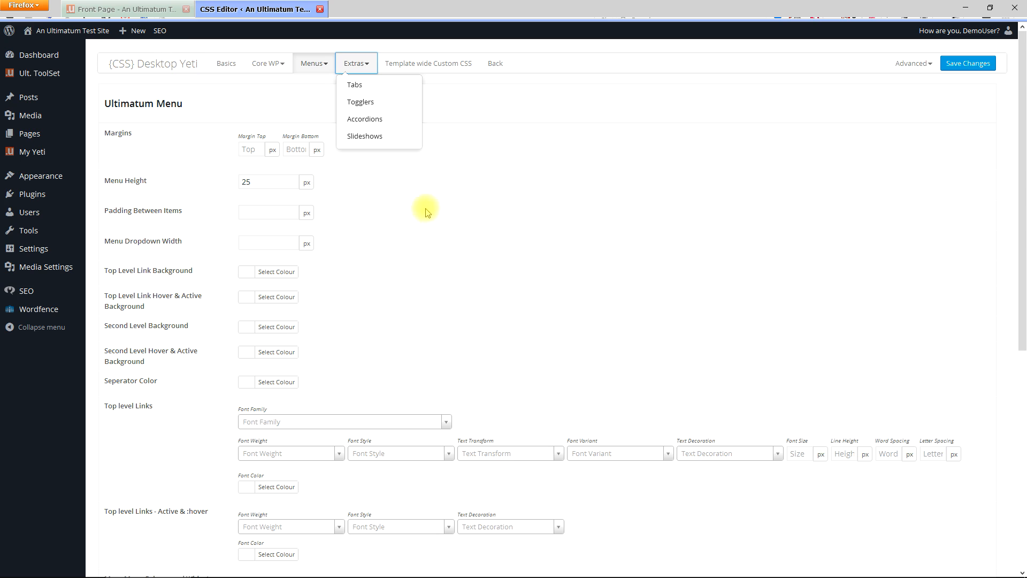
pyautogui.click(419, 184)
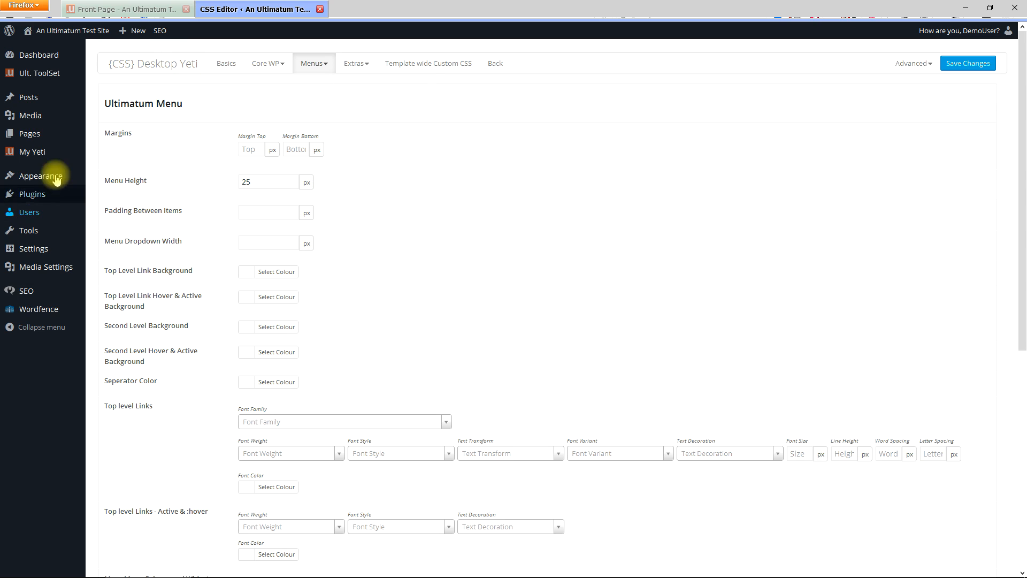
# Step: Turn off Display Site Description in My Yeti's general theme settings and save the changes
pyautogui.moveTo(45, 152)
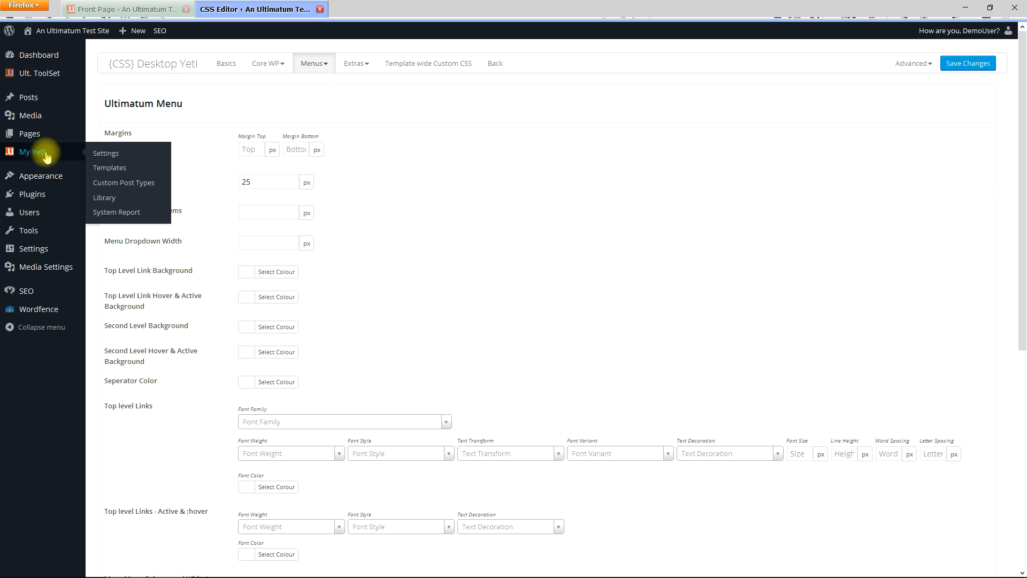
pyautogui.click(106, 154)
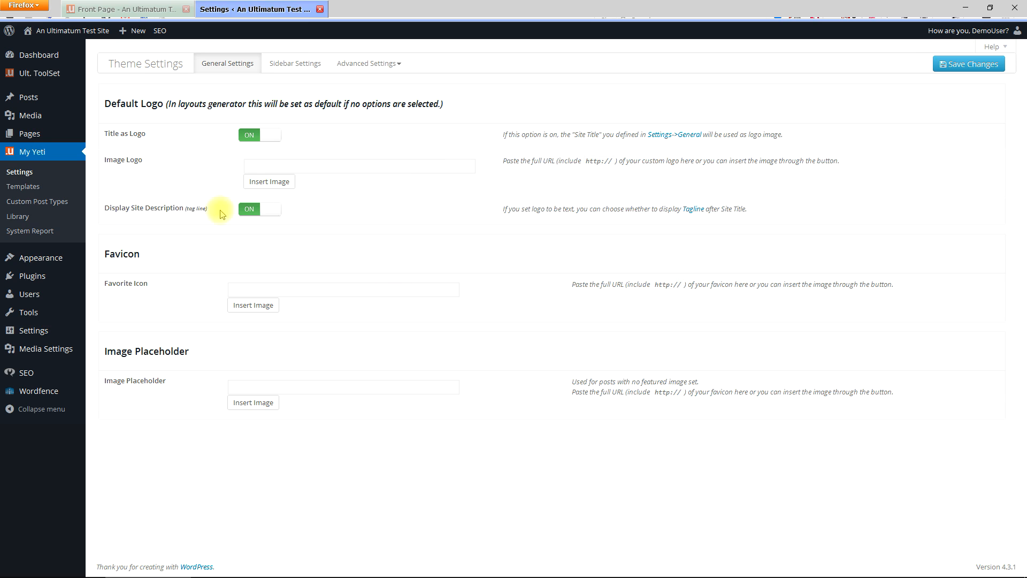
pyautogui.click(252, 208)
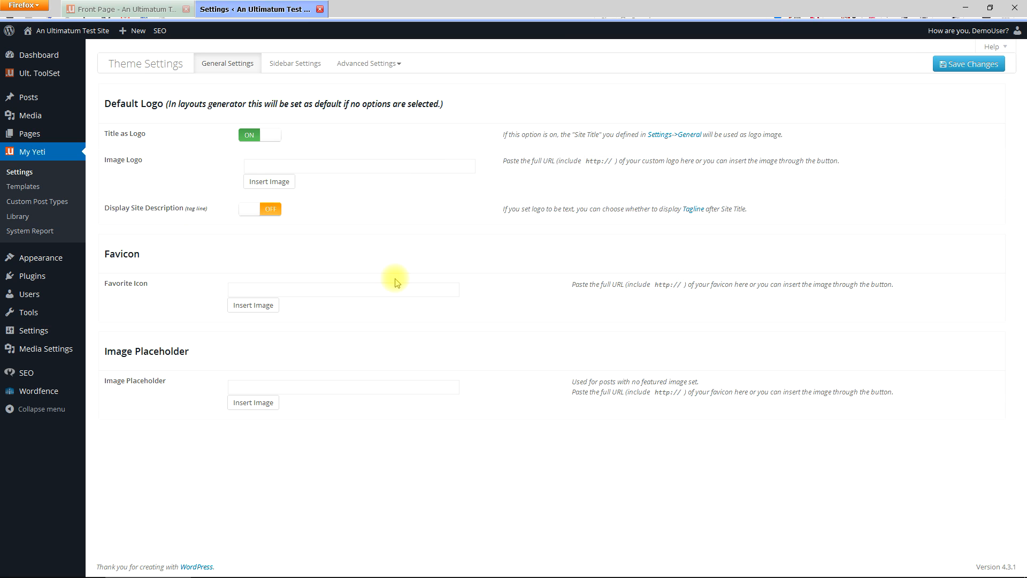
pyautogui.click(943, 65)
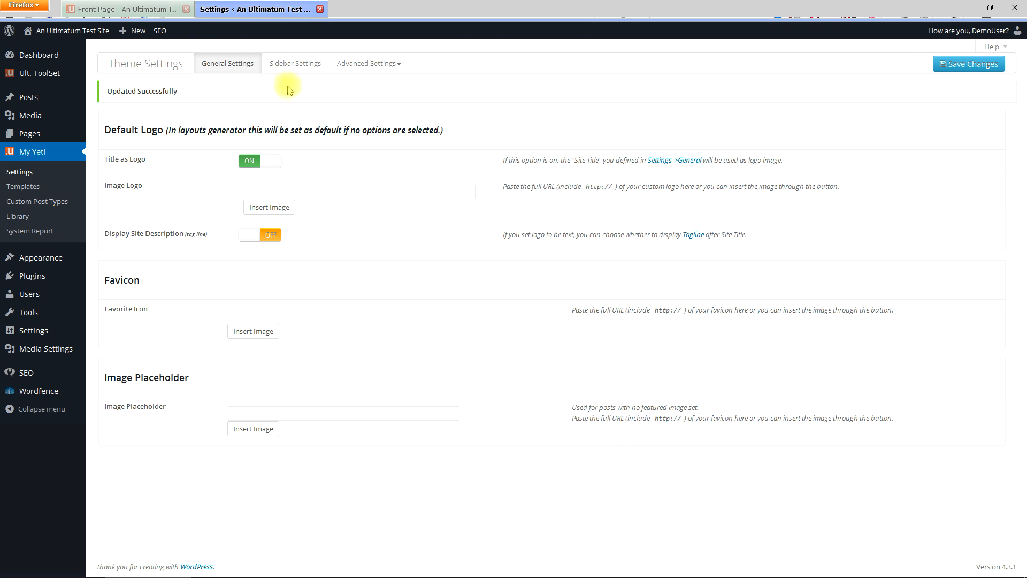
# Step: Reload the site's front page to check the header without its tag line, and return to the theme settings
pyautogui.click(123, 11)
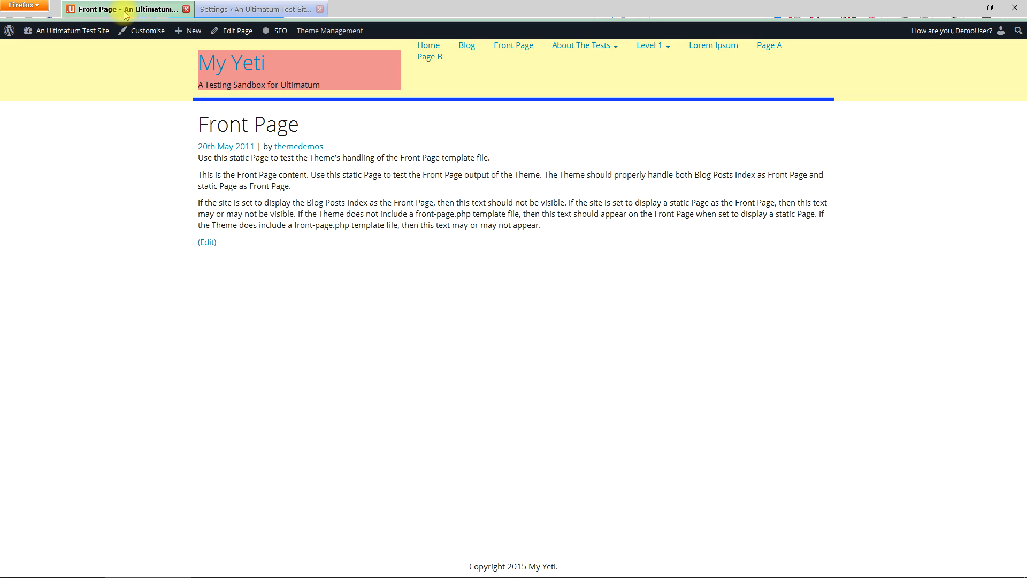
pyautogui.press('F5')
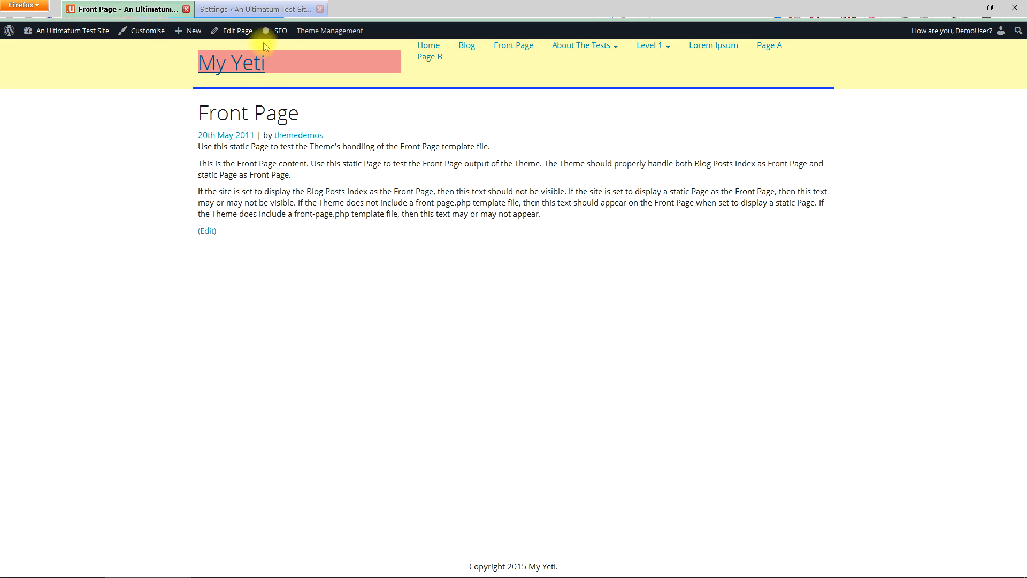
pyautogui.click(262, 12)
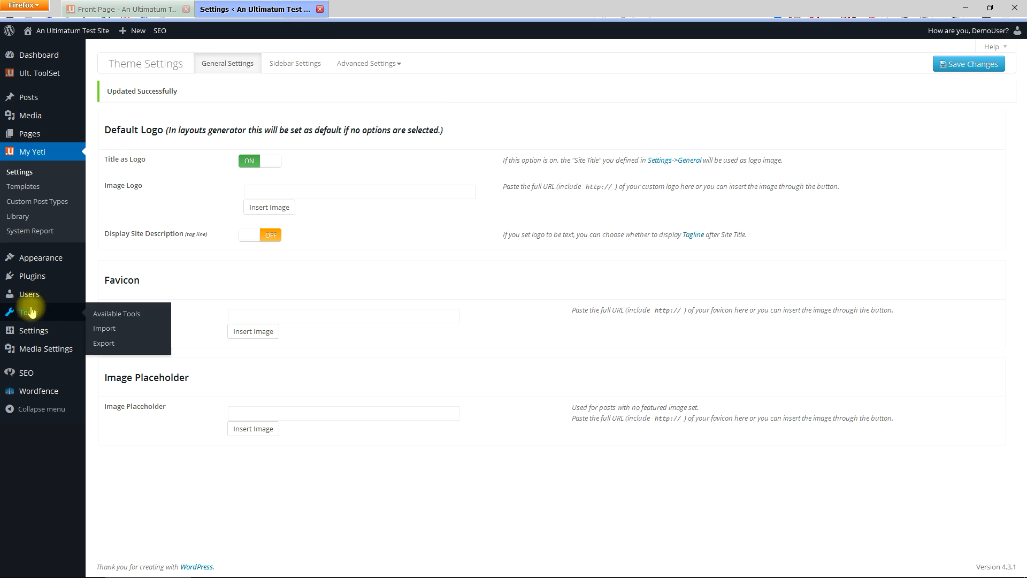
# Step: Open the Extras Settings among the theme's advanced settings to view the extra tools and layout editor options
pyautogui.moveTo(34, 329)
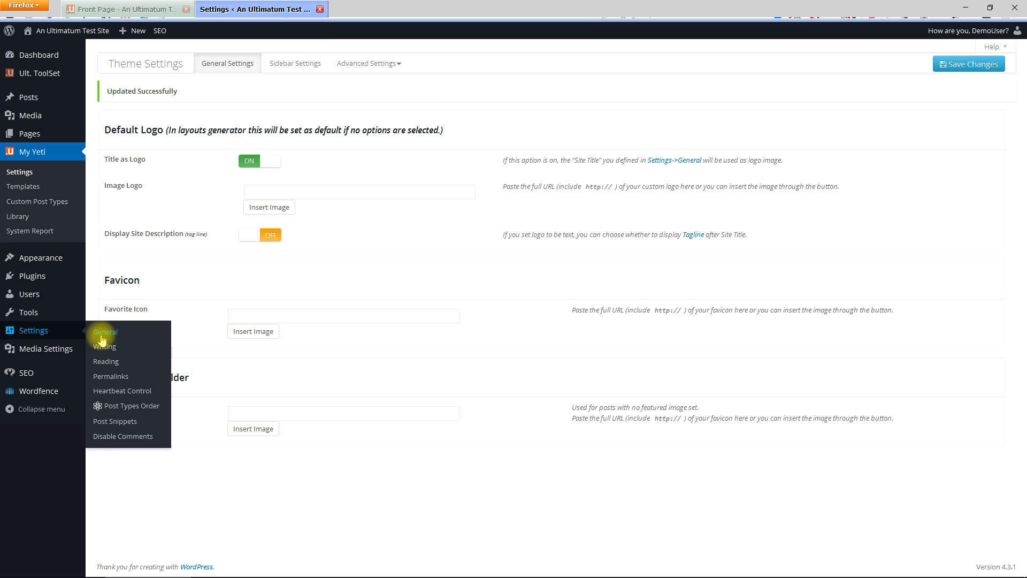
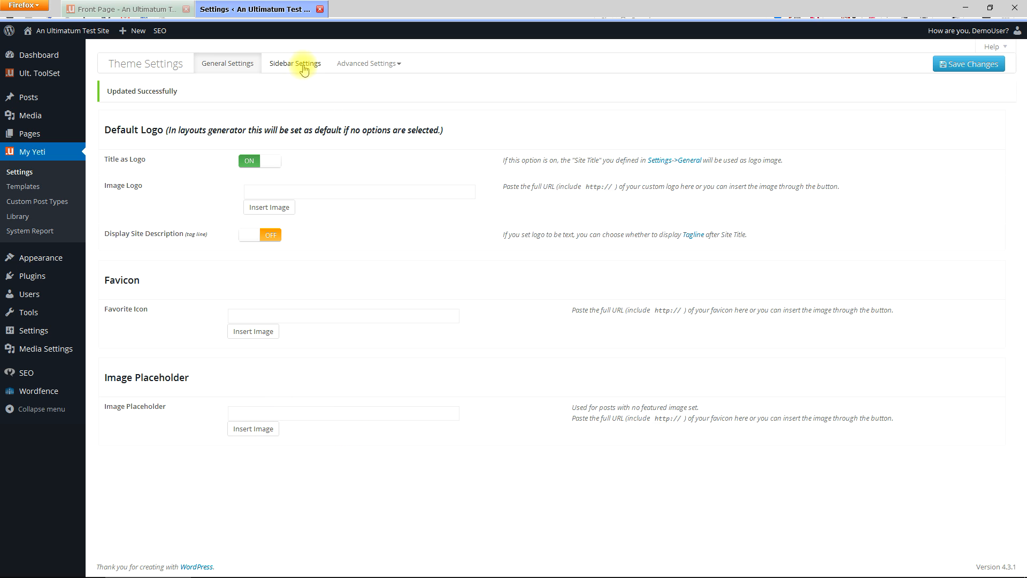
pyautogui.click(402, 68)
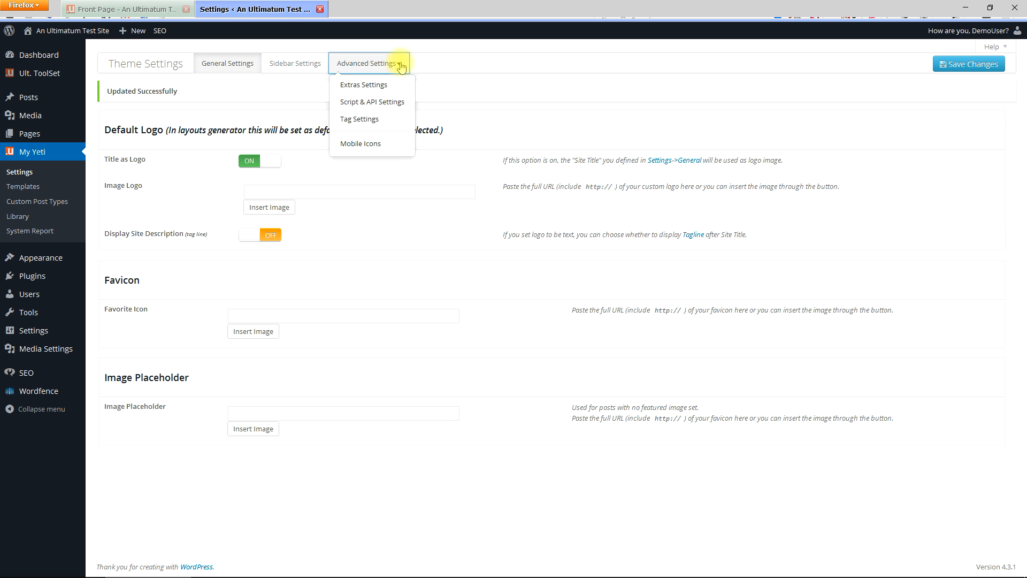
pyautogui.click(375, 85)
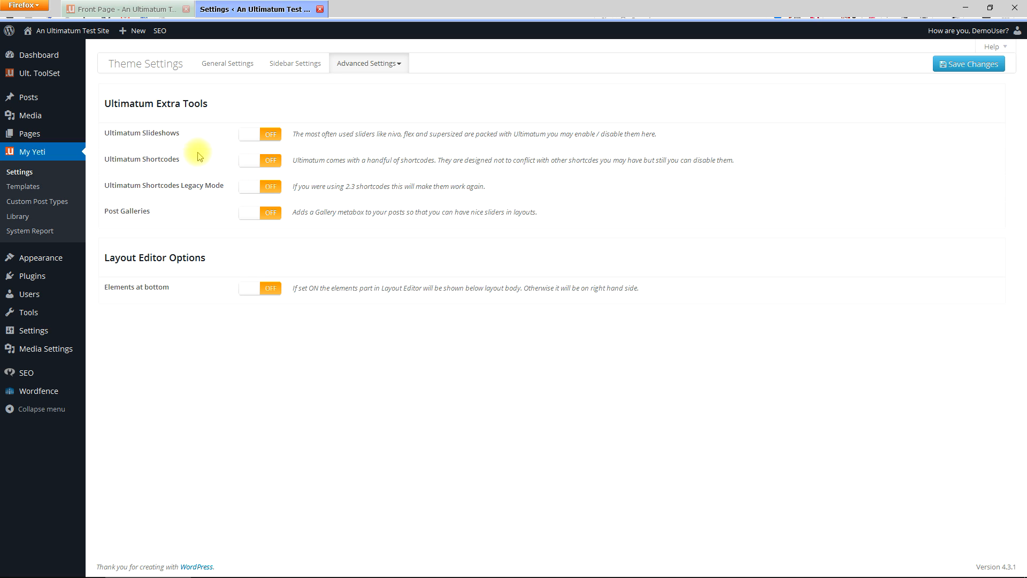
# Step: Turn on Ultimatum Slideshows, Ultimatum Shortcodes, Post Galleries and Elements at bottom, save the changes, and open the theme's Templates page in a new tab
pyautogui.click(272, 134)
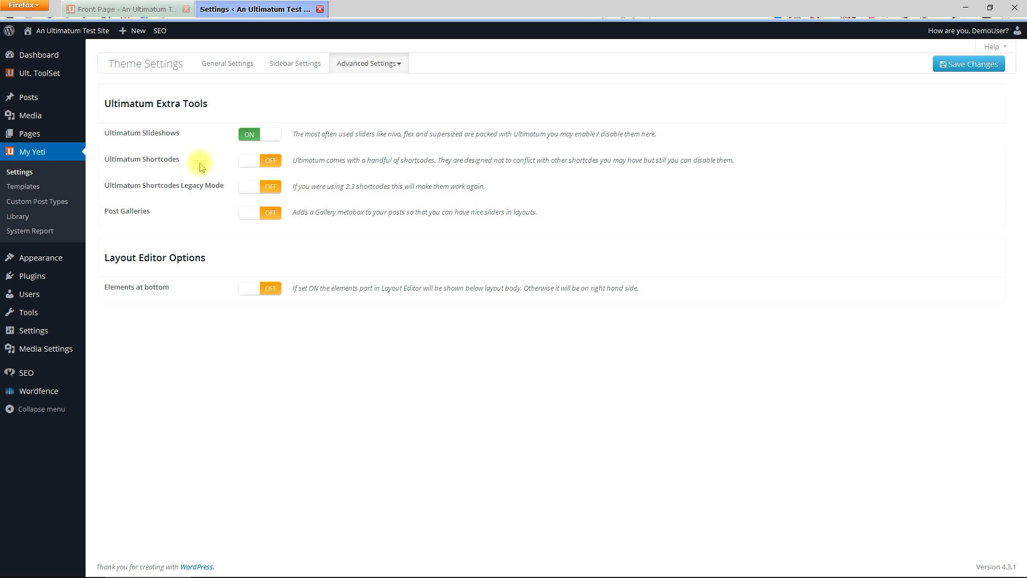
pyautogui.click(274, 164)
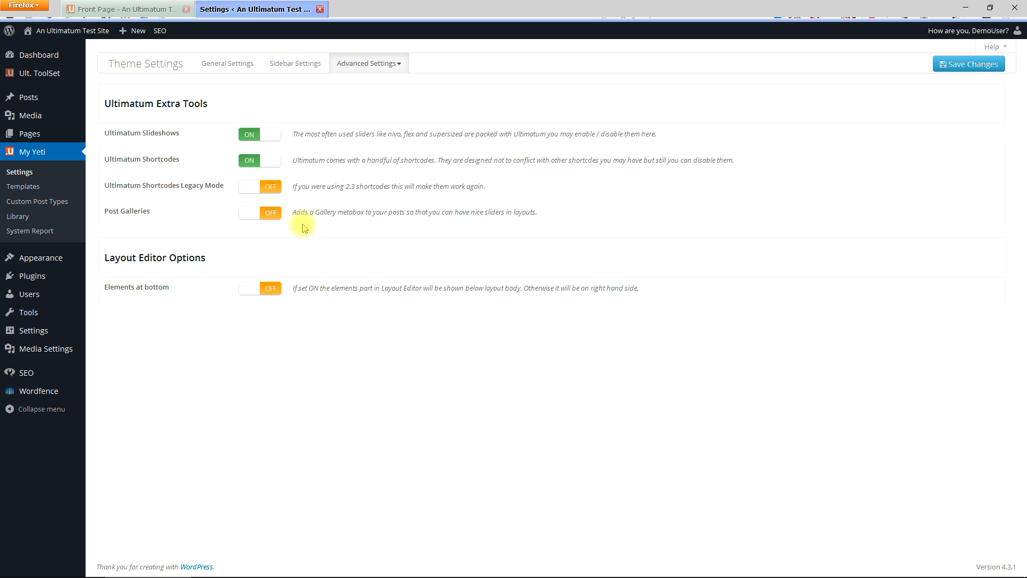
pyautogui.click(276, 220)
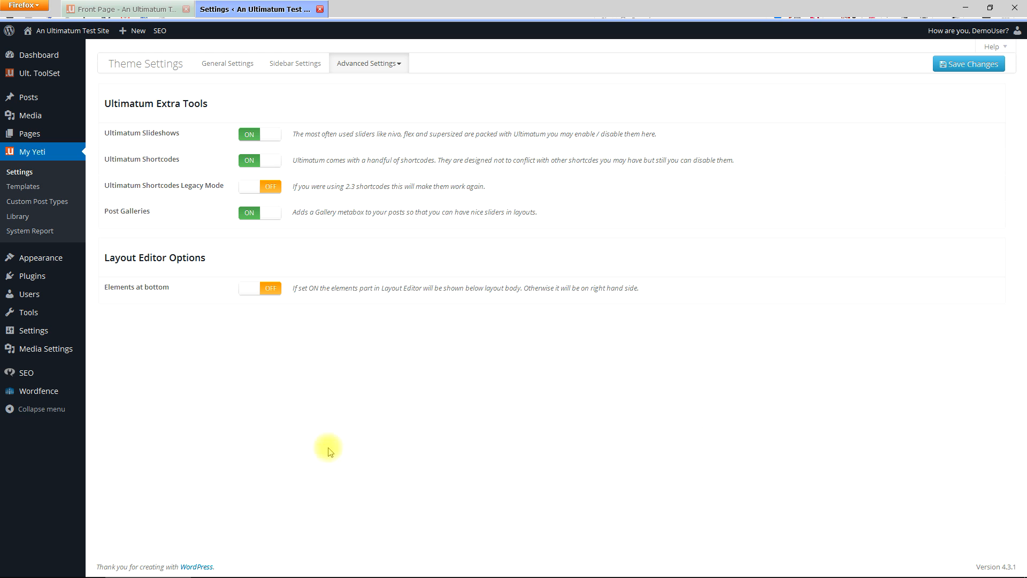
pyautogui.click(274, 293)
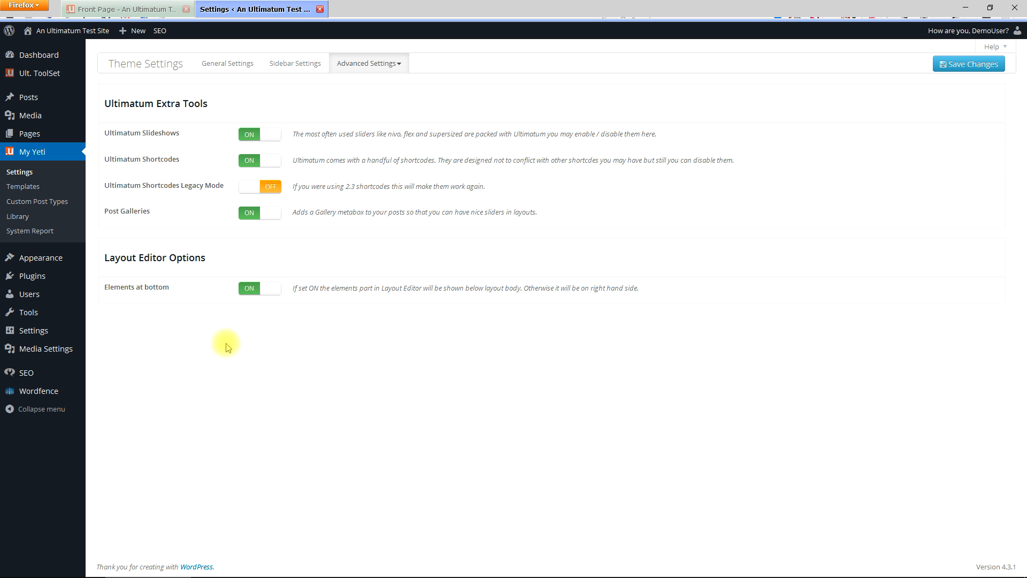
pyautogui.click(957, 64)
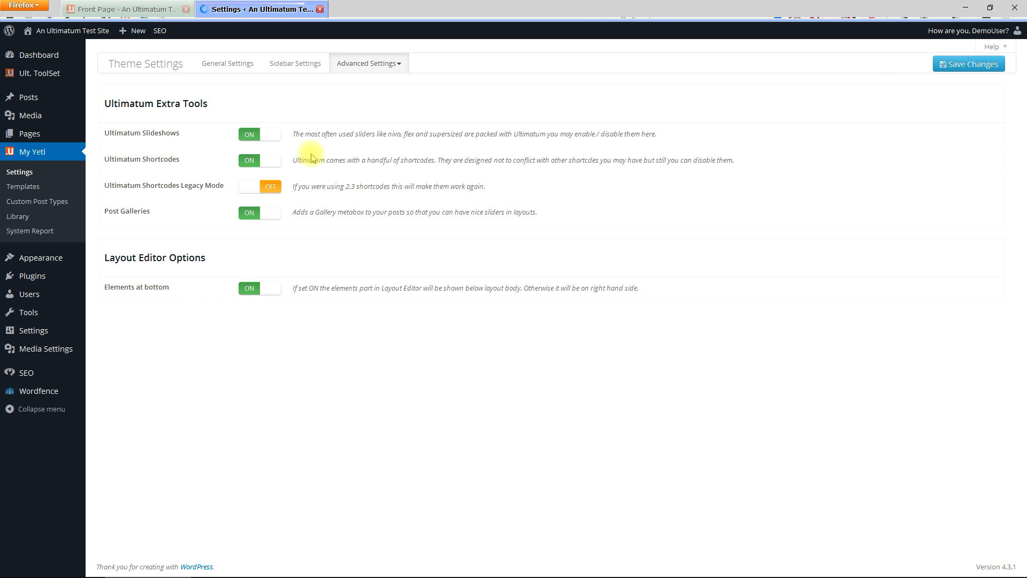
pyautogui.middleClick(23, 186)
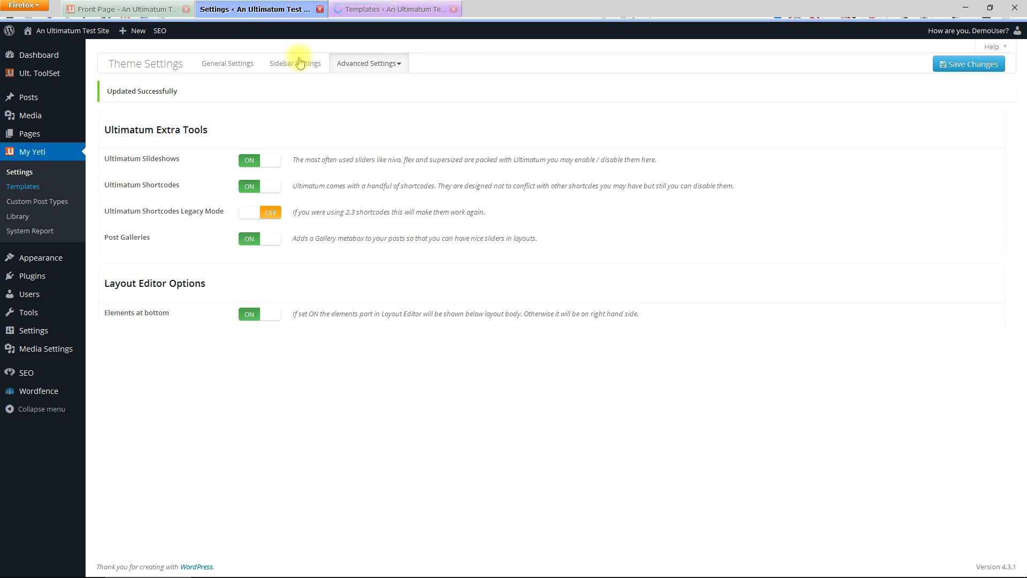
# Step: In the advanced Tag Settings, set the logo (site title) tag to <div> for both multi post pages and single posts/pages
pyautogui.click(398, 65)
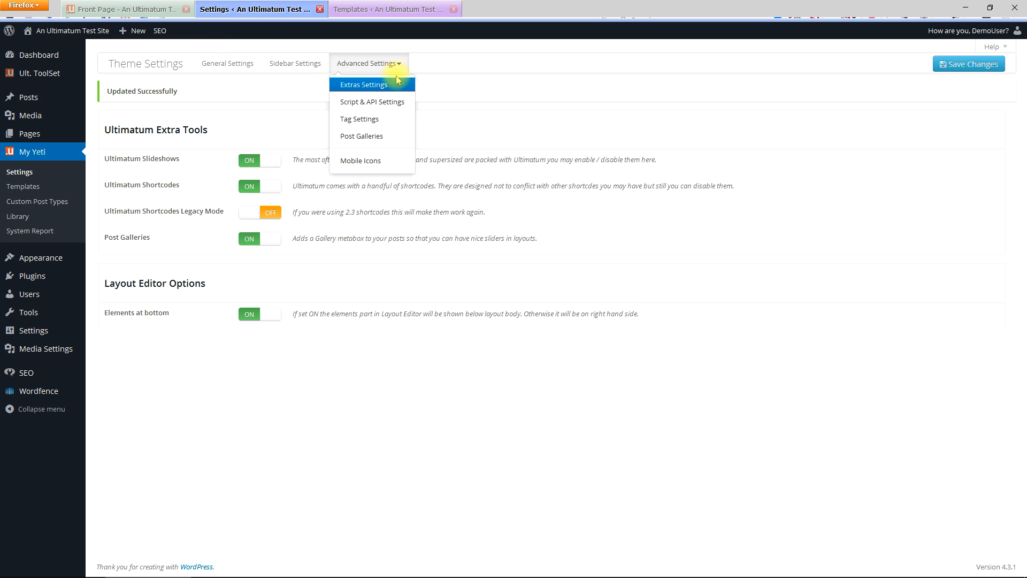
pyautogui.click(368, 121)
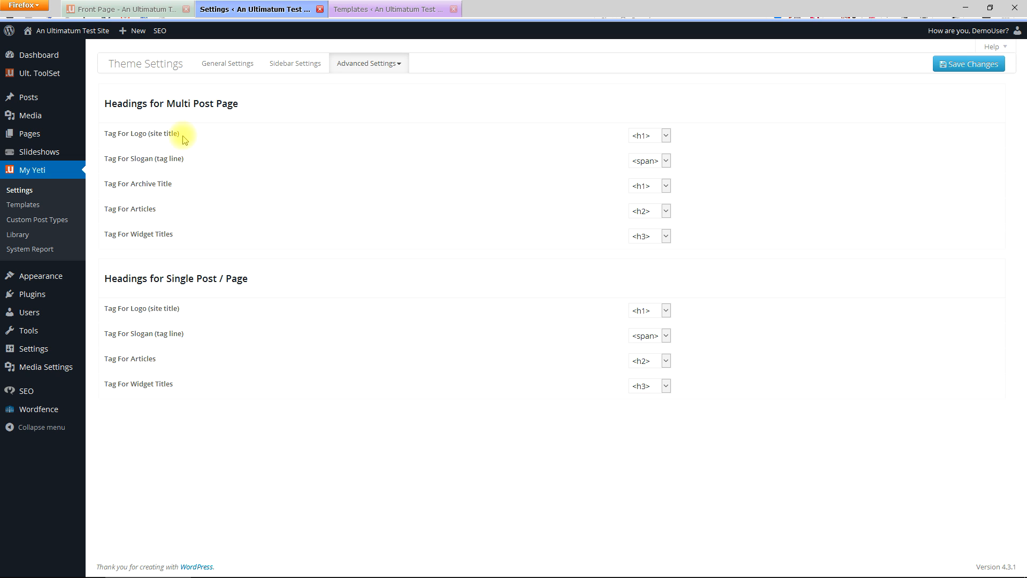
pyautogui.click(647, 138)
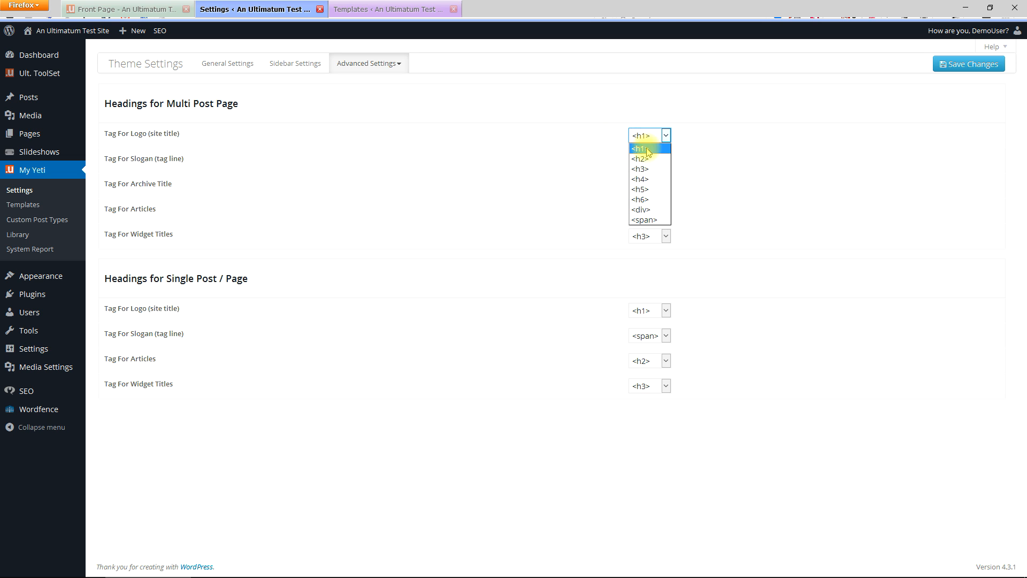
pyautogui.click(648, 208)
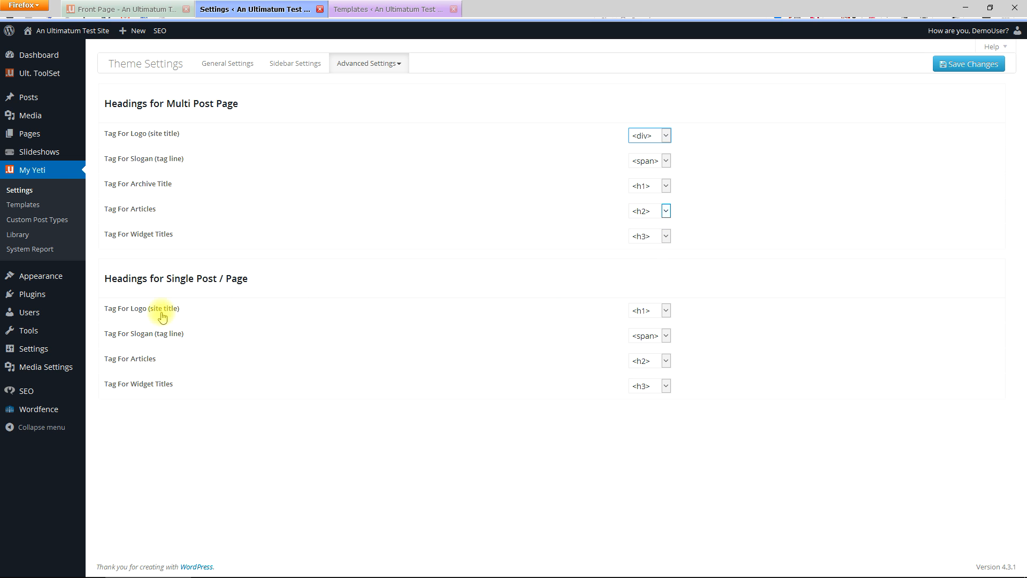
pyautogui.click(628, 315)
pyautogui.click(650, 387)
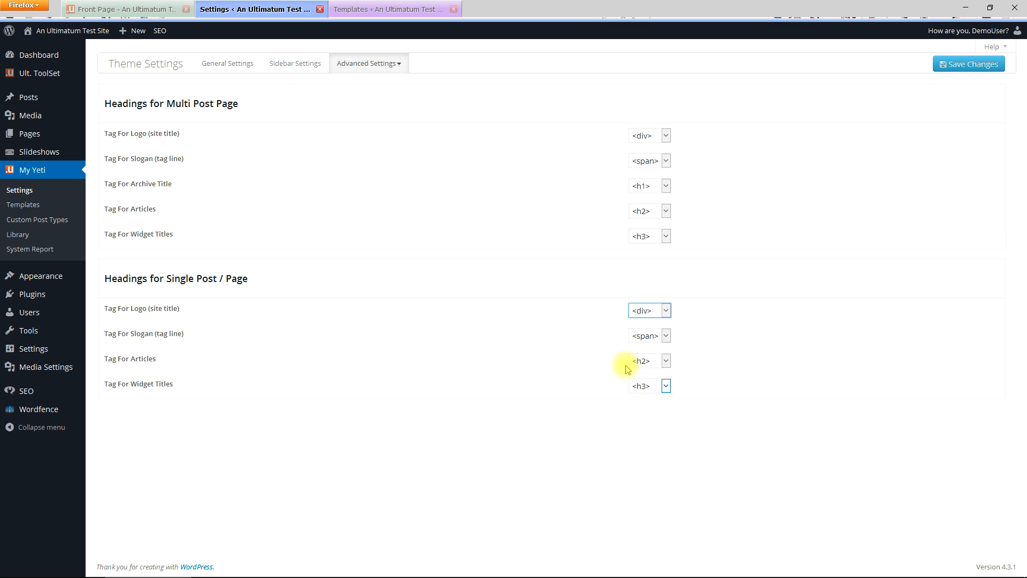
# Step: Set the articles tag for single posts/pages to <h1> and save the tag settings
pyautogui.click(656, 367)
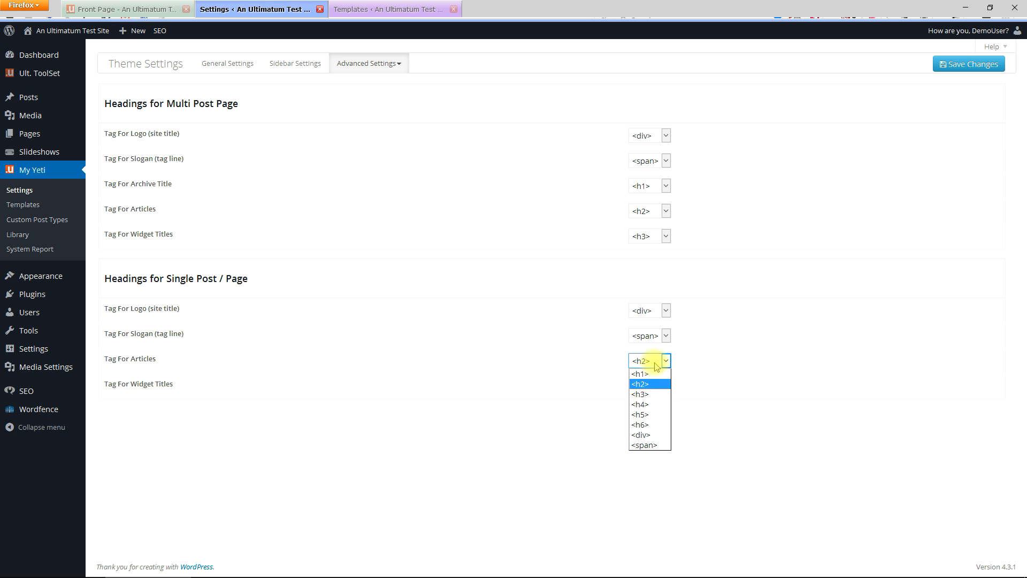
pyautogui.click(651, 373)
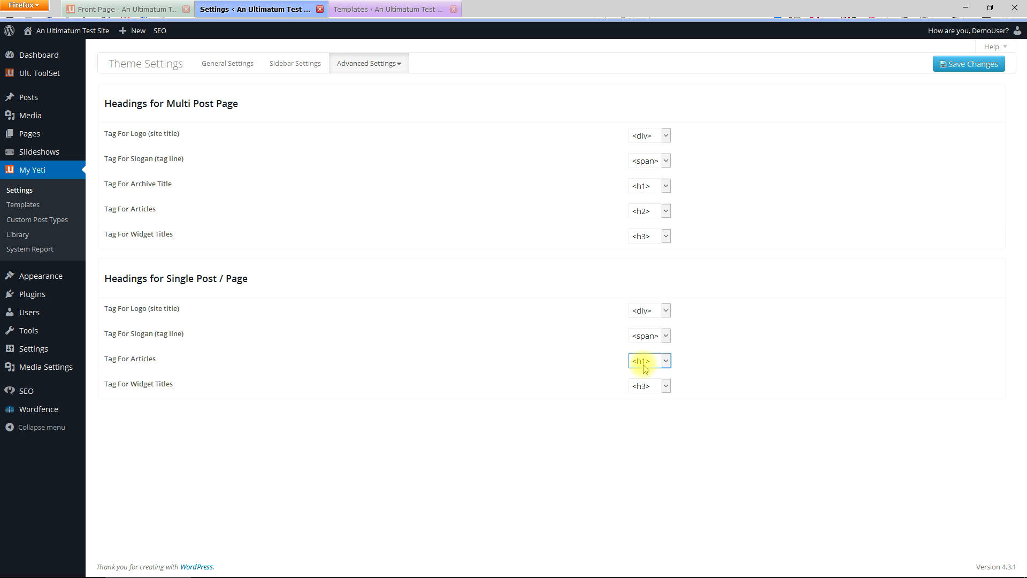
pyautogui.click(963, 75)
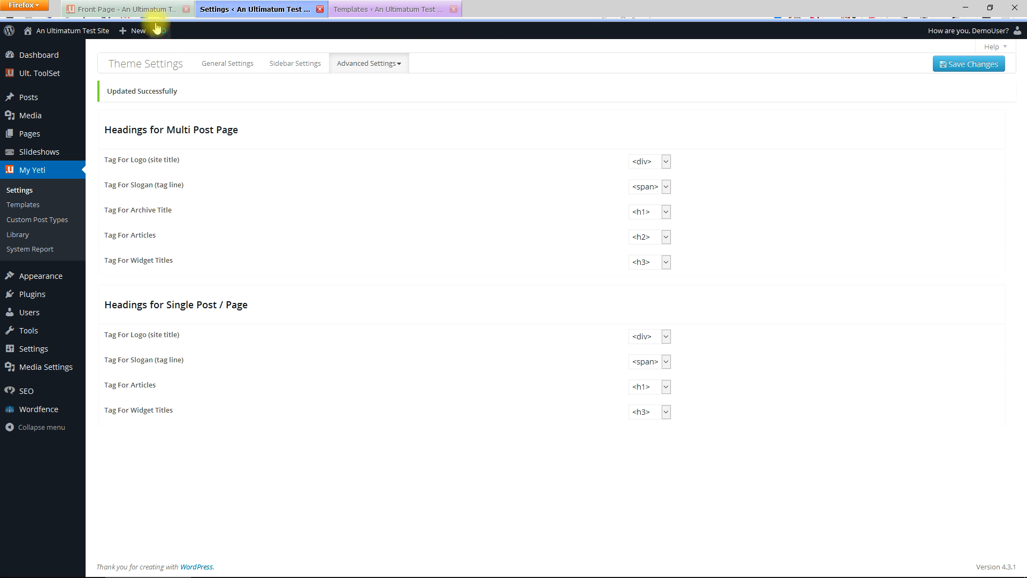
# Step: Reload the site's front page and inspect the Front Page title element to check its heading tag
pyautogui.click(148, 10)
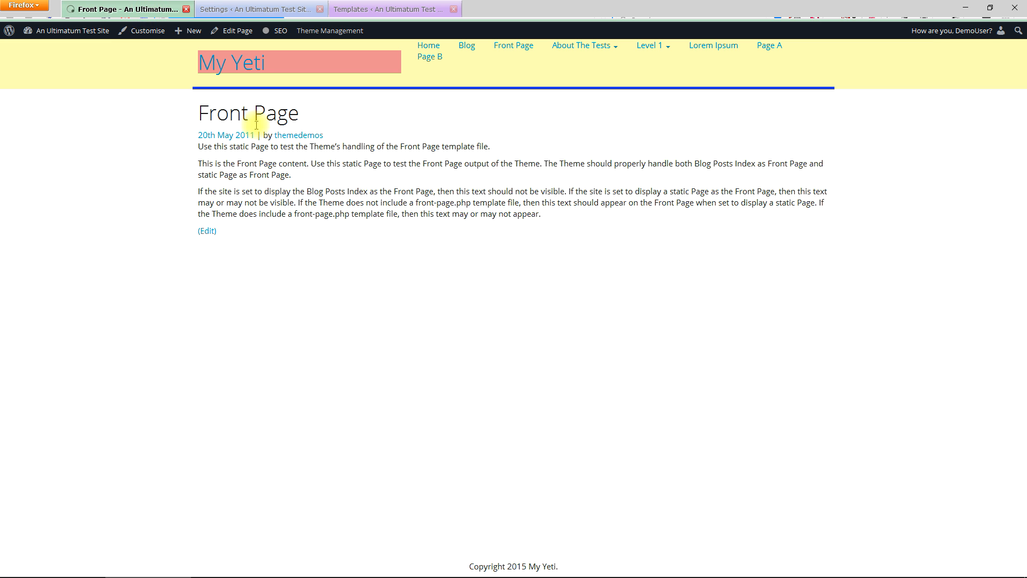
pyautogui.click(236, 68)
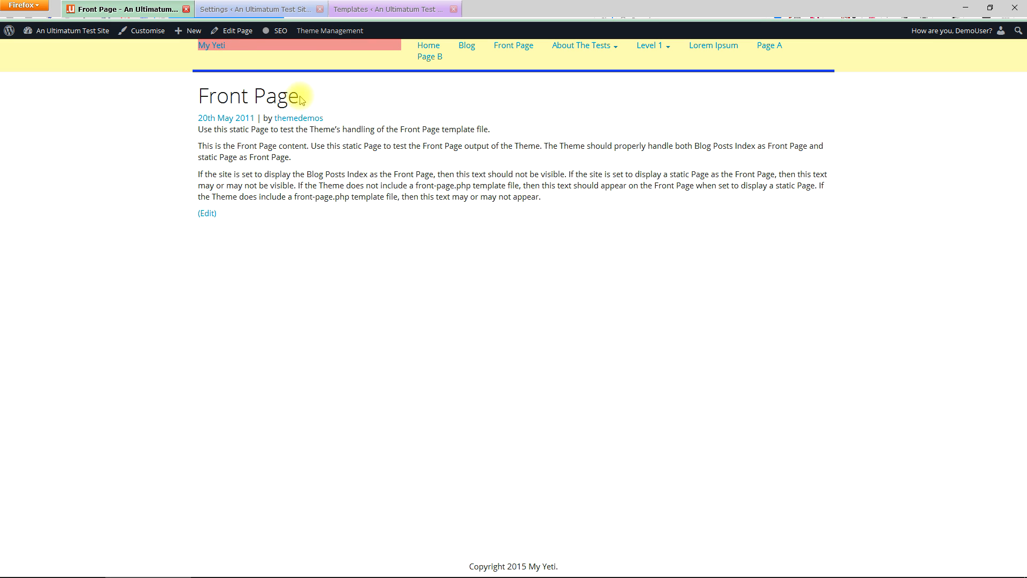
pyautogui.moveTo(298, 97); pyautogui.dragTo(197, 92)
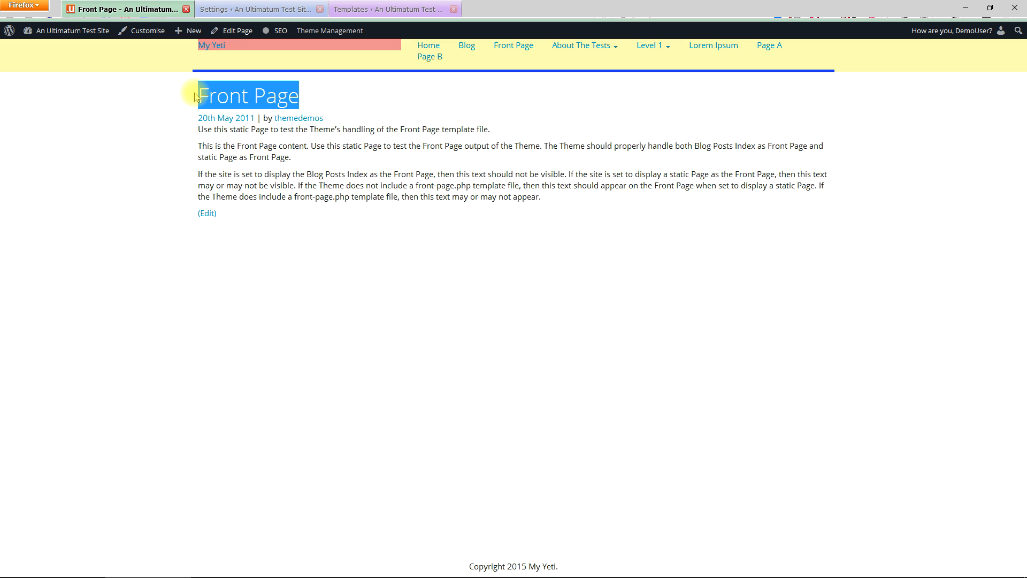
pyautogui.rightClick(235, 95)
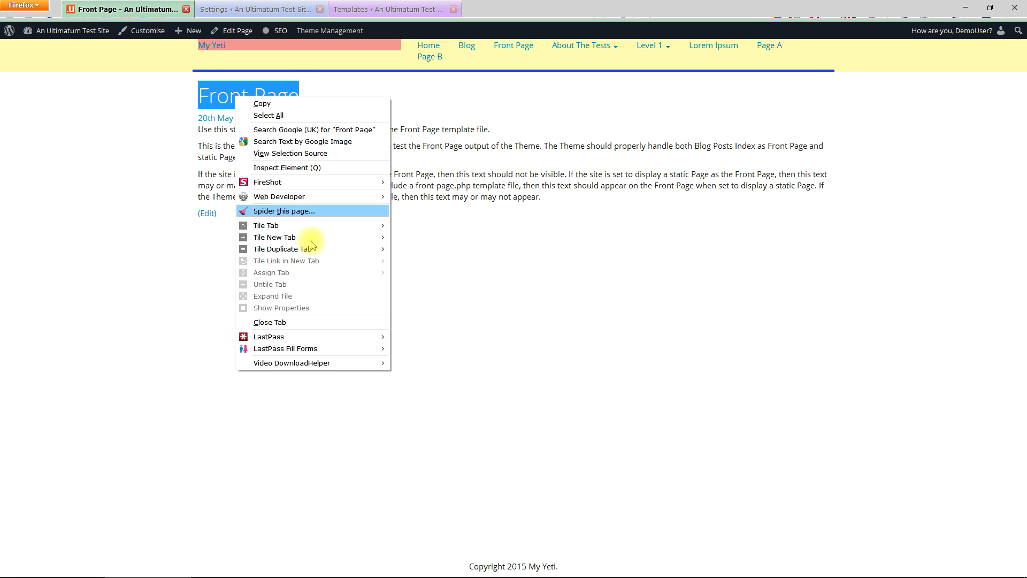
pyautogui.click(287, 171)
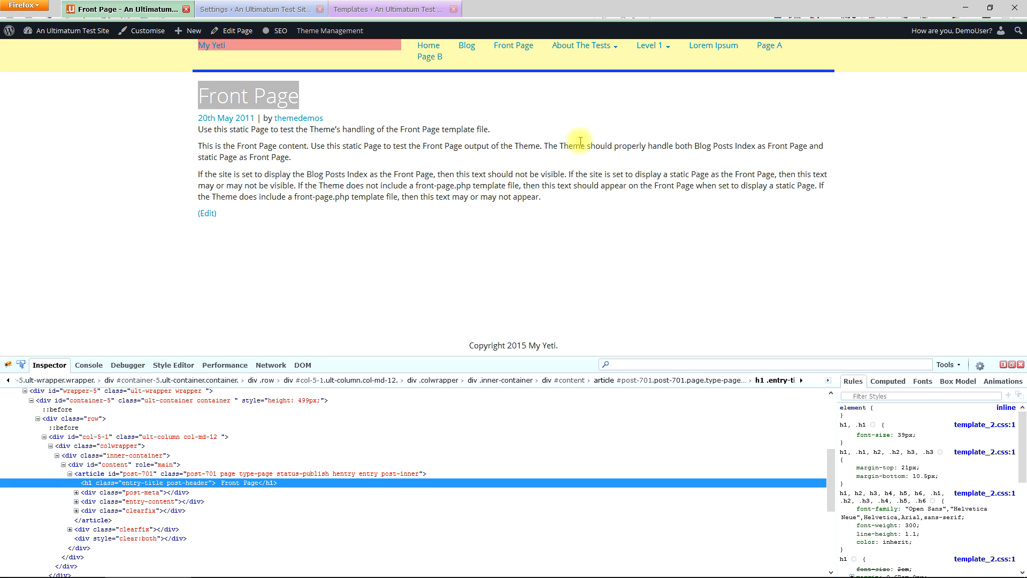
# Step: Open the site's Blog page, close the element inspector, and look over the post listing for an archive title
pyautogui.click(467, 49)
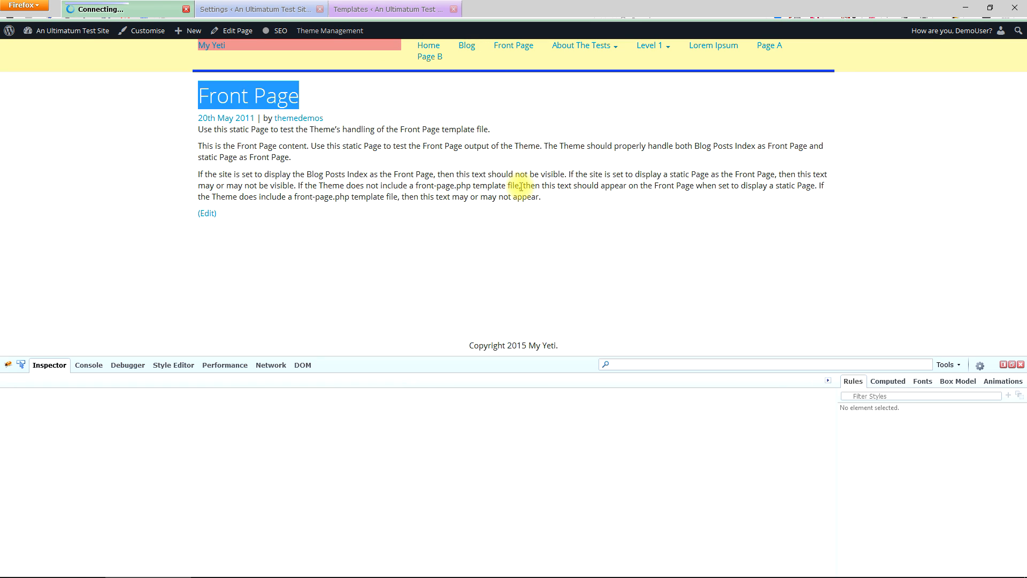
pyautogui.click(1020, 364)
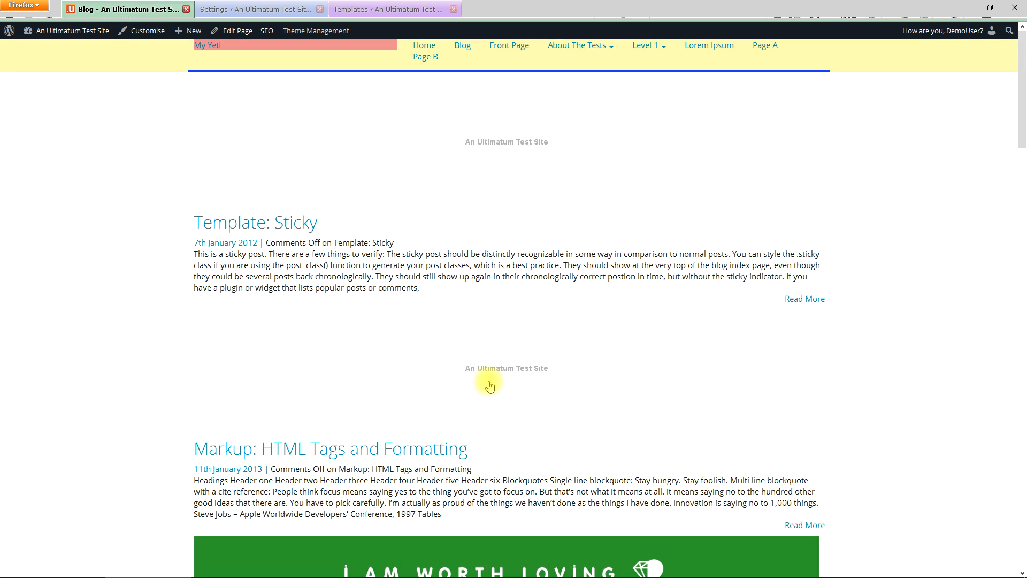
pyautogui.scroll(-6, 493, 401)
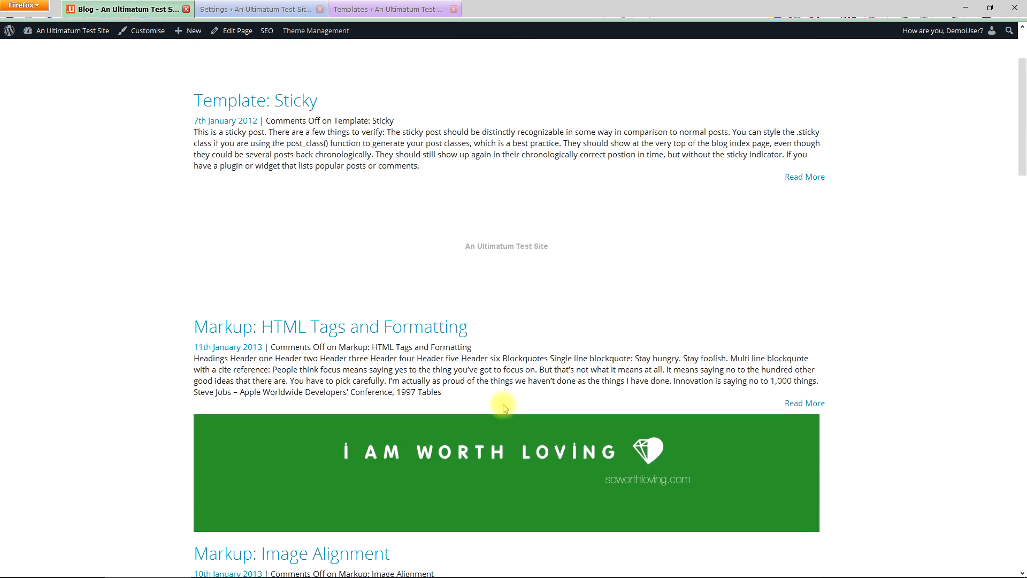
pyautogui.scroll(3, 503, 383)
pyautogui.scroll(3, 502, 381)
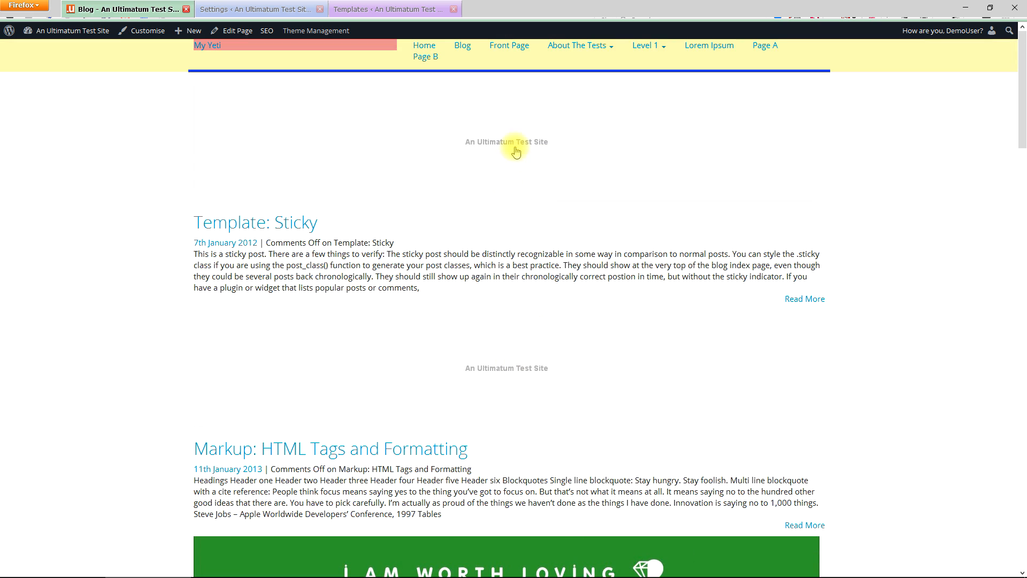
# Step: In Desktop Yeti's Default layout, set Archive Title to OFF in the WordPress Default Loop's multi post layout options
pyautogui.click(388, 9)
pyautogui.click(903, 100)
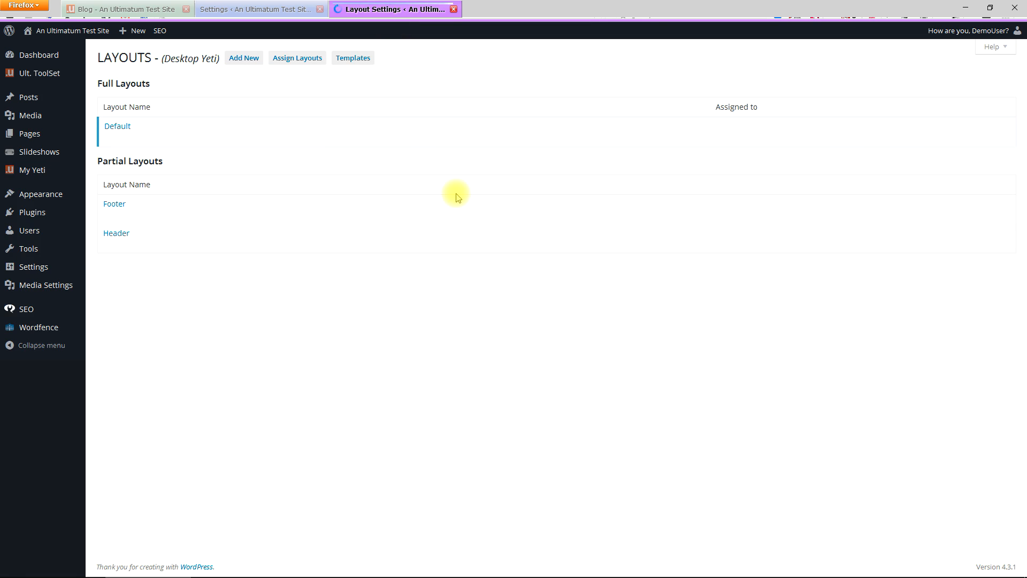
pyautogui.click(118, 137)
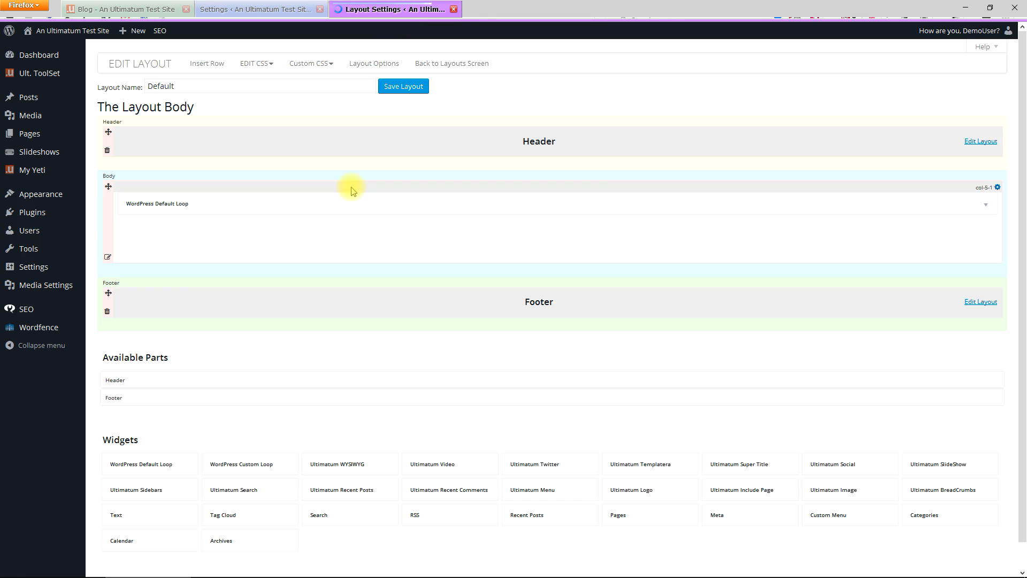
pyautogui.click(983, 204)
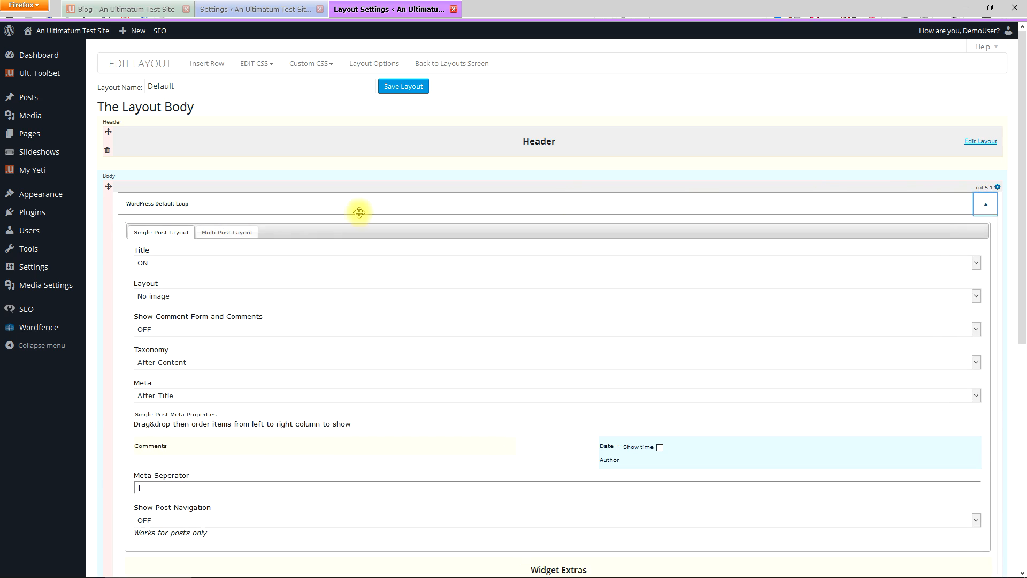
pyautogui.click(229, 232)
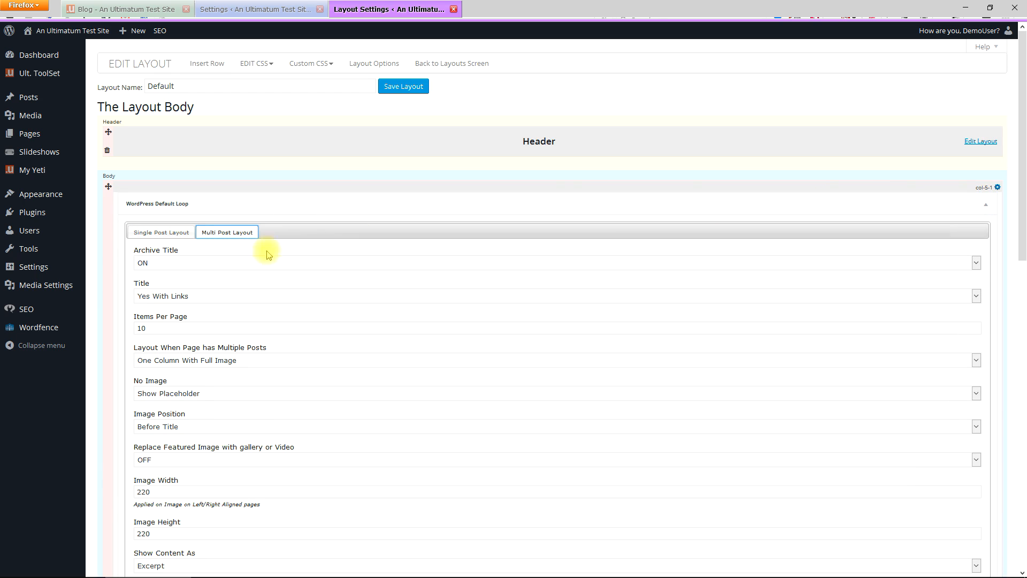
pyautogui.click(149, 264)
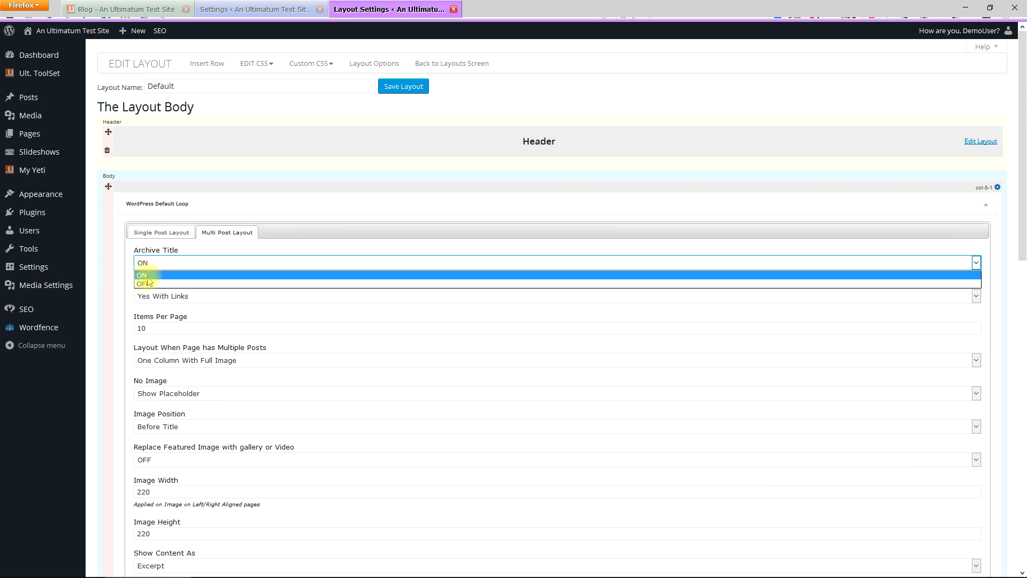
pyautogui.click(149, 284)
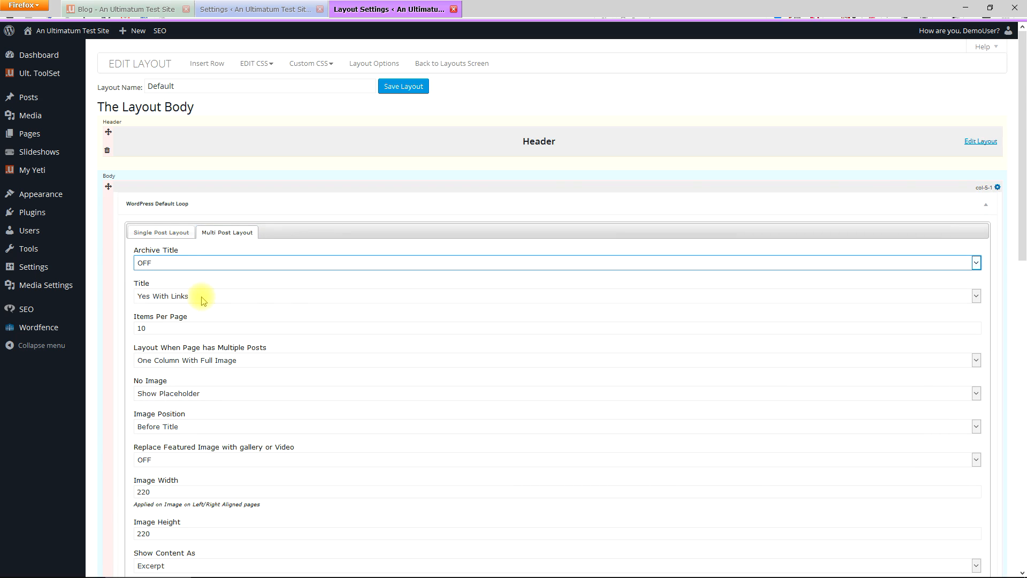
# Step: Open WordPress's Reading settings in a new tab to check the blog posts-per-page limit, and return to the layout's Items Per Page option
pyautogui.scroll(-2, 208, 301)
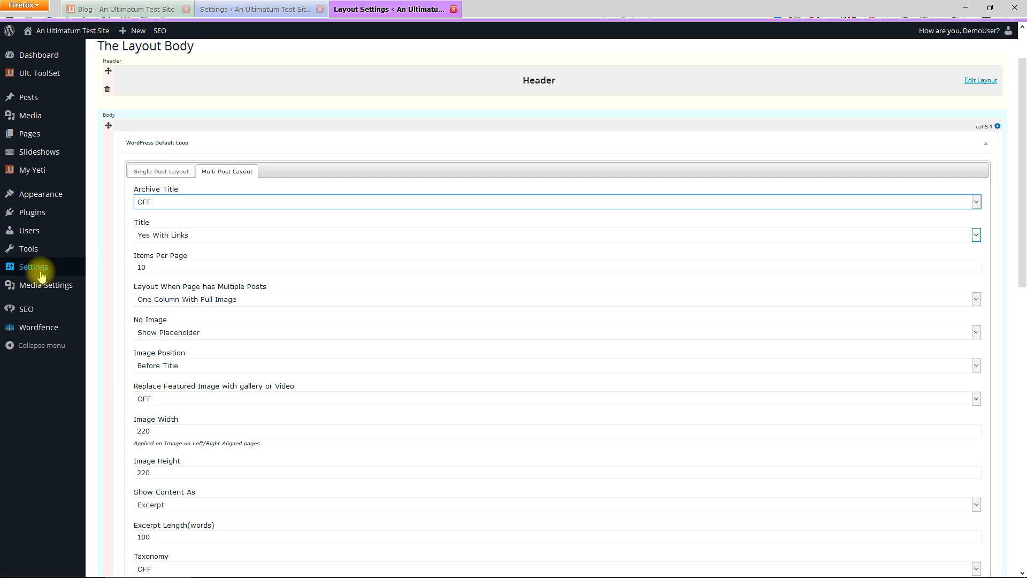
pyautogui.moveTo(37, 271)
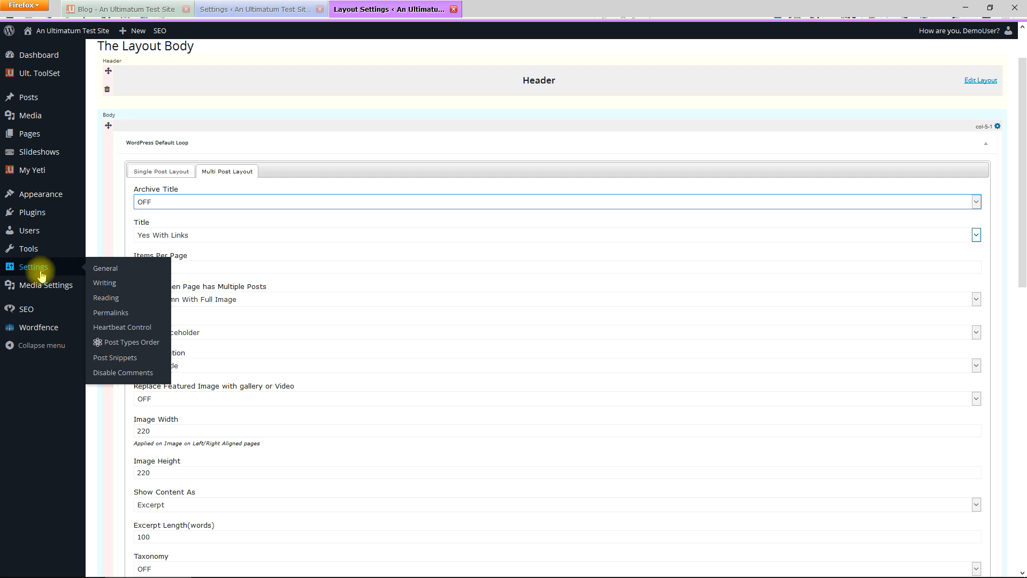
pyautogui.middleClick(101, 301)
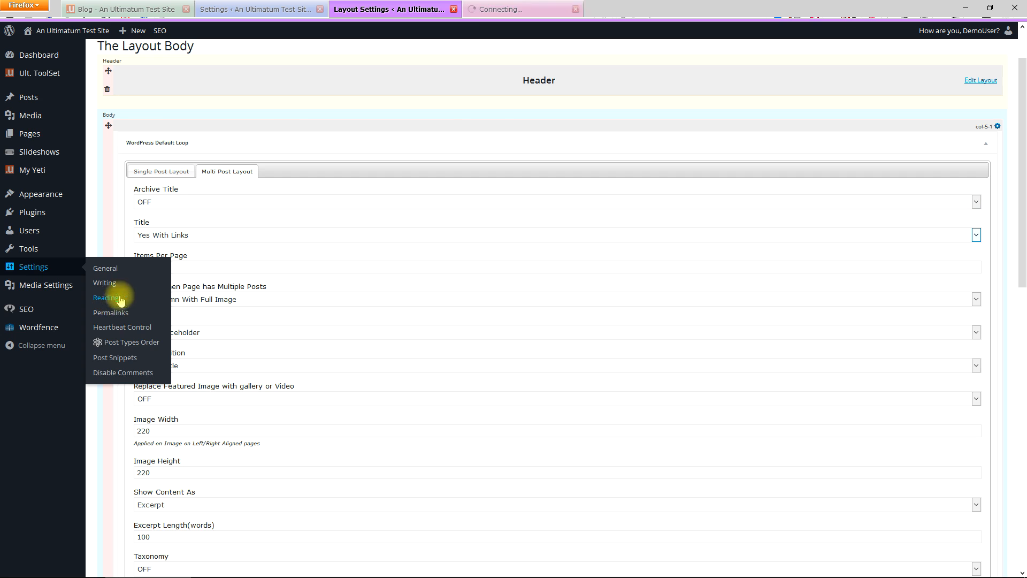
pyautogui.click(530, 11)
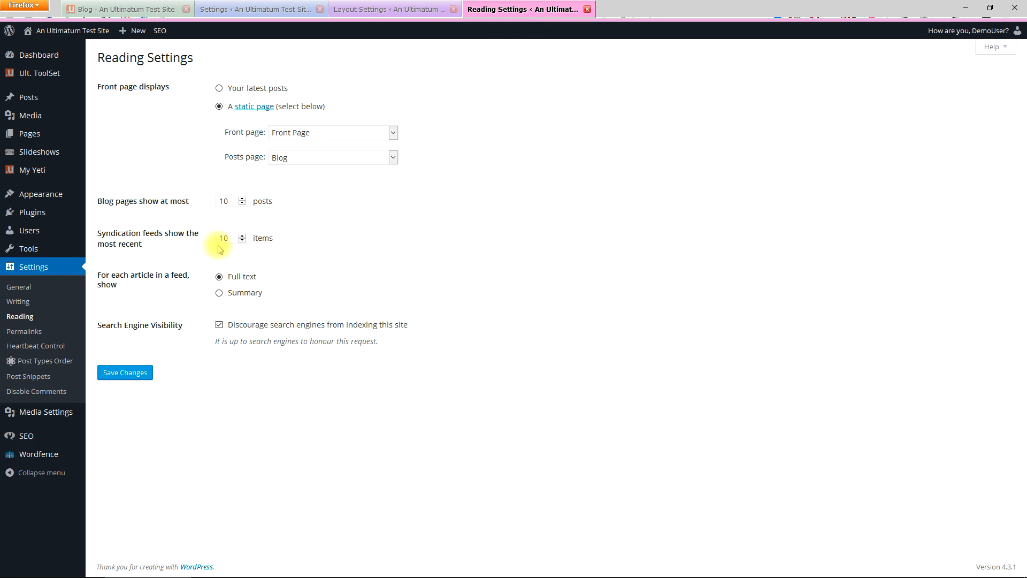
pyautogui.doubleClick(227, 201)
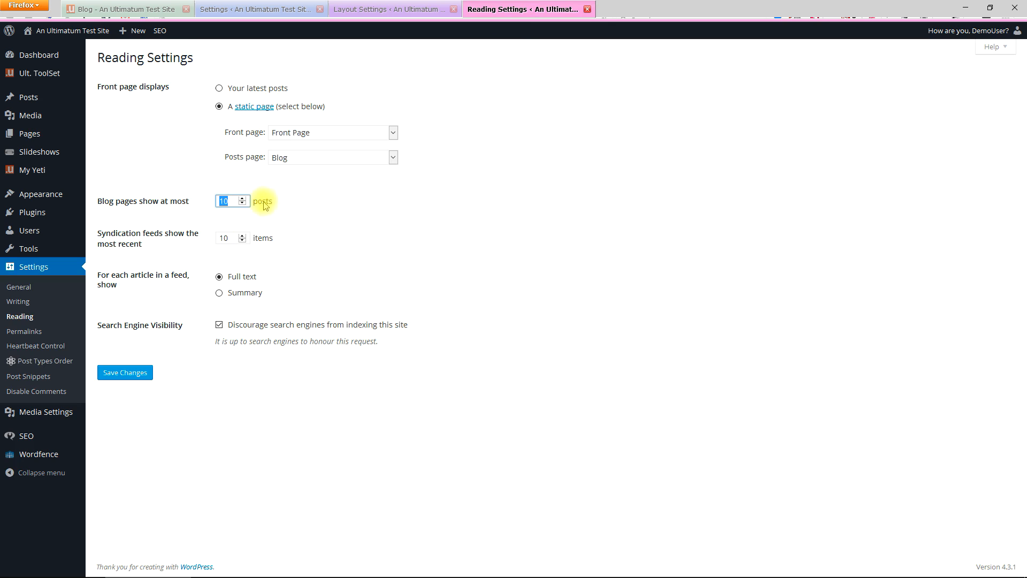
pyautogui.click(375, 9)
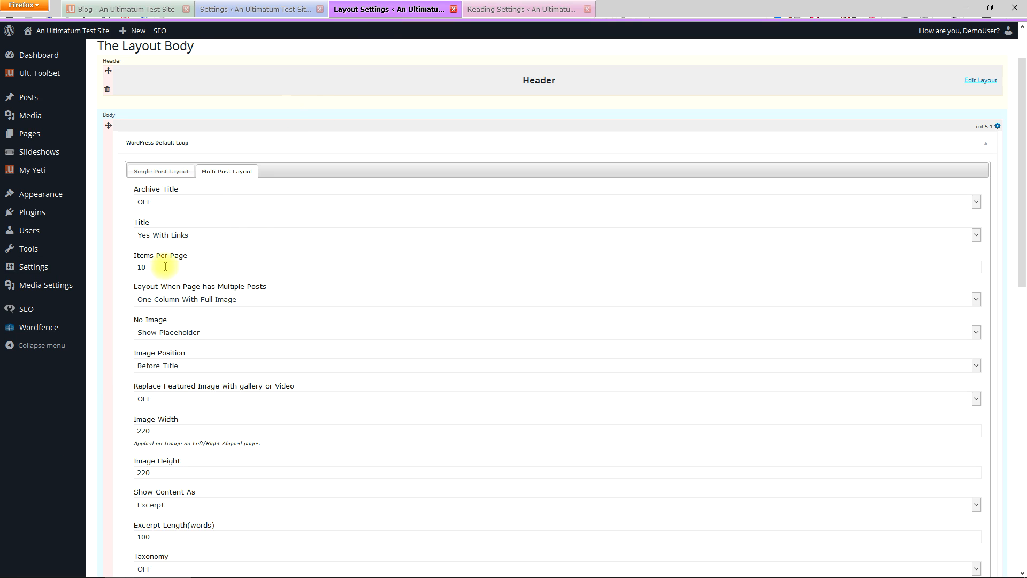
# Step: Recheck the blog posts limit in Reading settings, and set the loop's Layout When Page has Multiple Posts to One Column With No Image
pyautogui.click(495, 9)
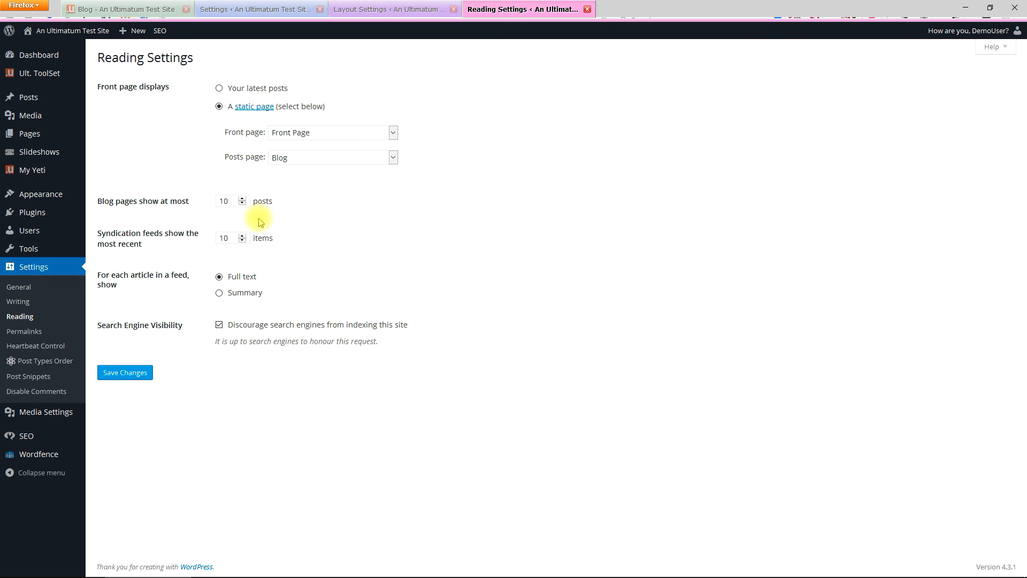
pyautogui.click(373, 9)
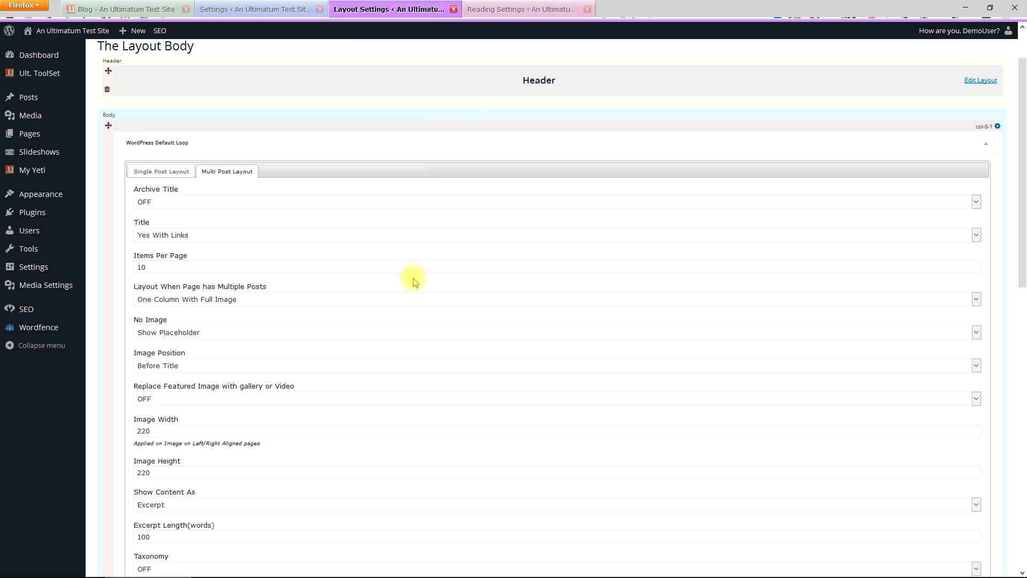
pyautogui.click(199, 302)
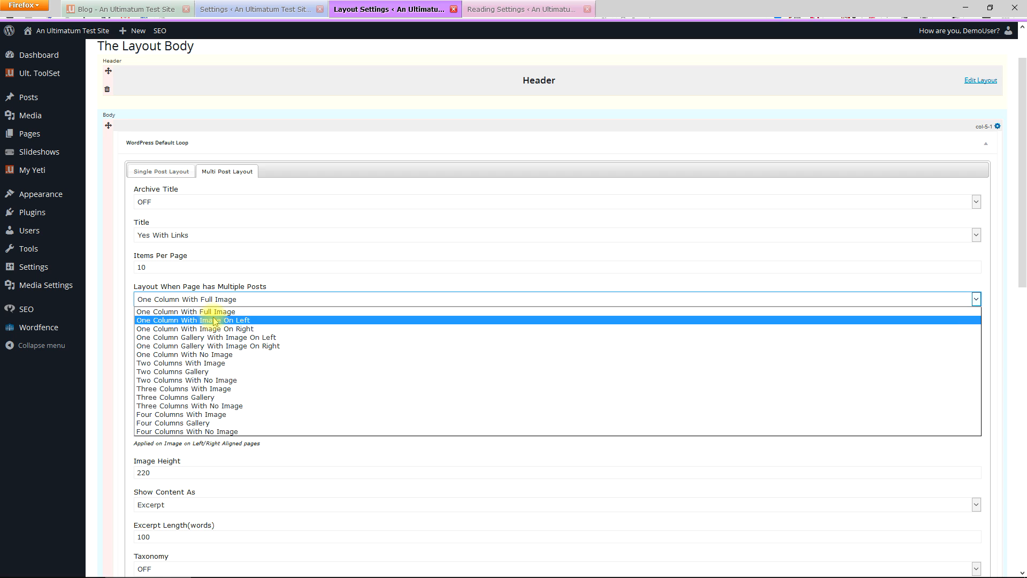
pyautogui.click(209, 355)
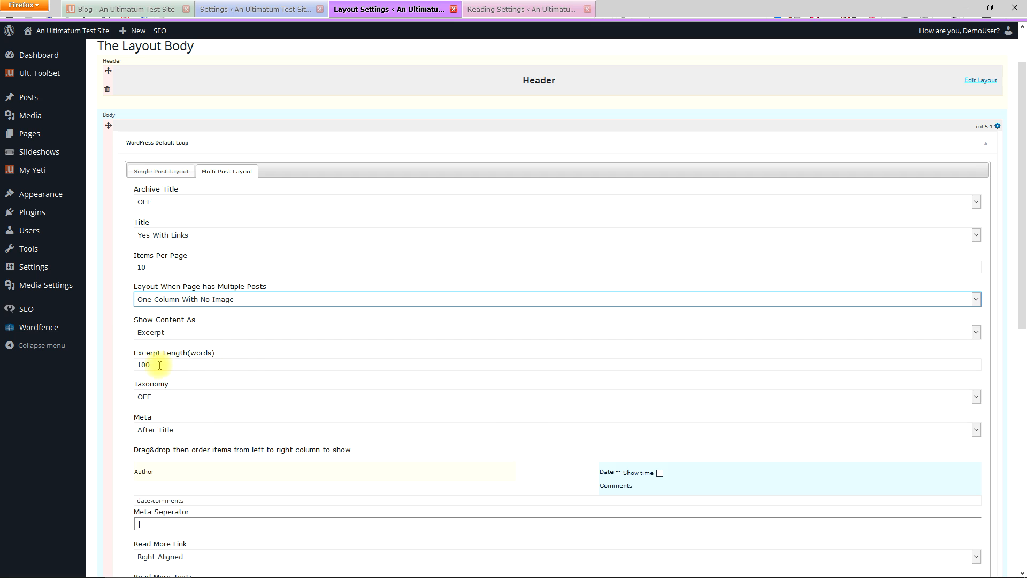
# Step: Set the multi post Taxonomy to After Content and replace Comments with Author in the displayed meta items
pyautogui.click(169, 398)
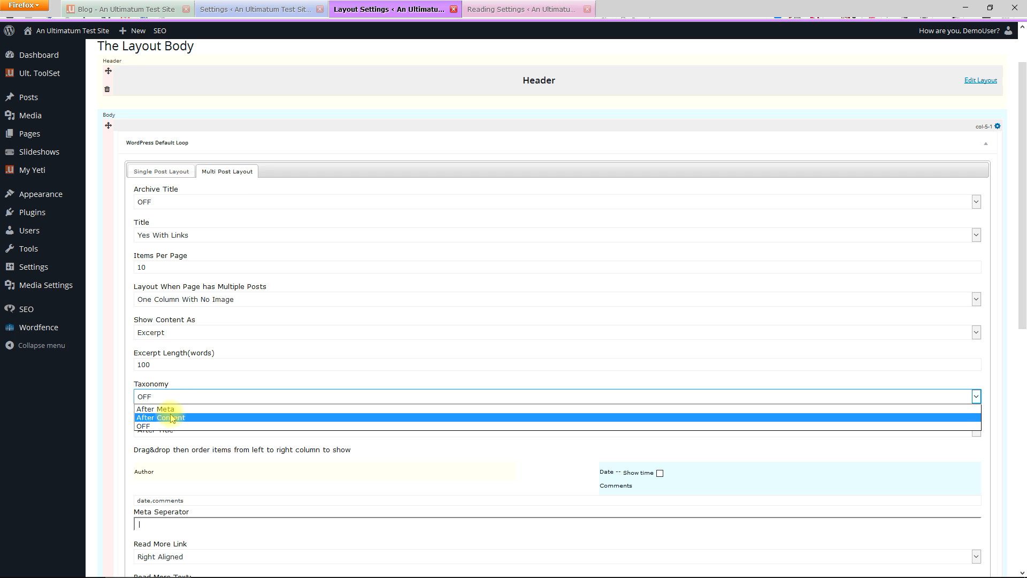
pyautogui.click(169, 418)
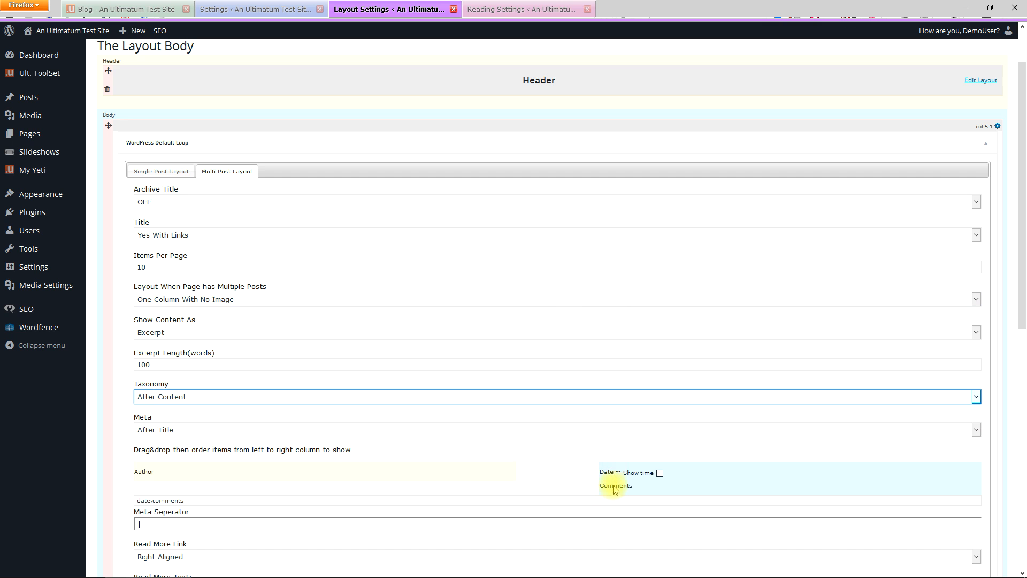
pyautogui.moveTo(615, 490)
pyautogui.mouseDown()
pyautogui.moveTo(229, 467)
pyautogui.moveTo(165, 482)
pyautogui.moveTo(385, 500)
pyautogui.moveTo(624, 495)
pyautogui.mouseUp()
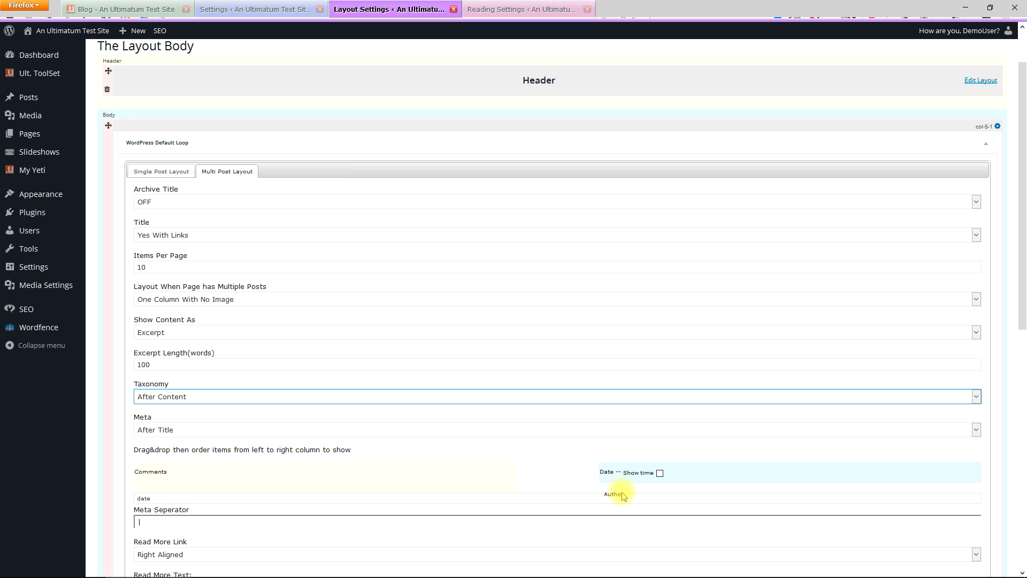
pyautogui.moveTo(142, 484); pyautogui.dragTo(620, 490)
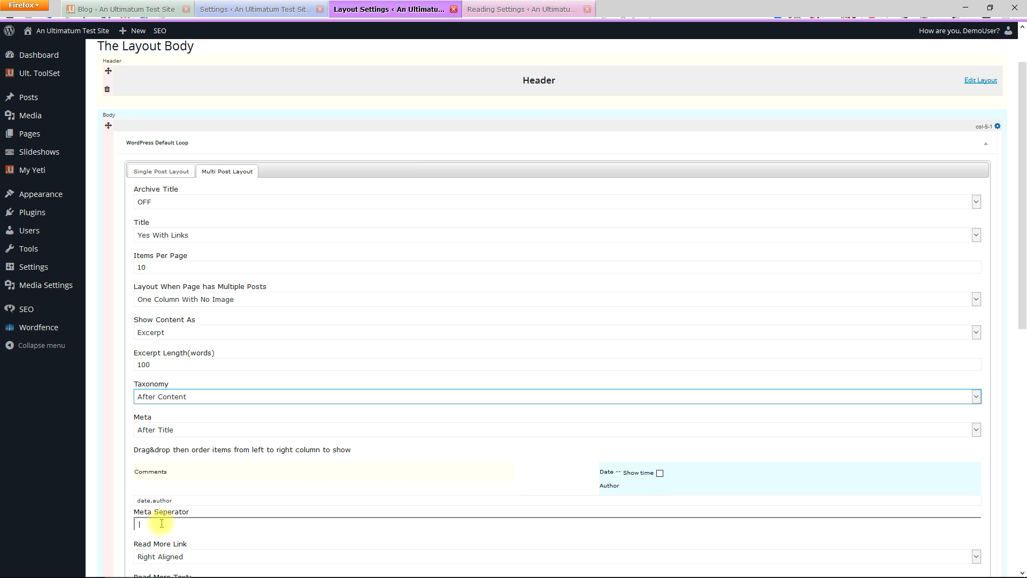
# Step: Set Read More Link to Left Aligned and Read More Text to More, and save the loop widget
pyautogui.scroll(-3, 423, 445)
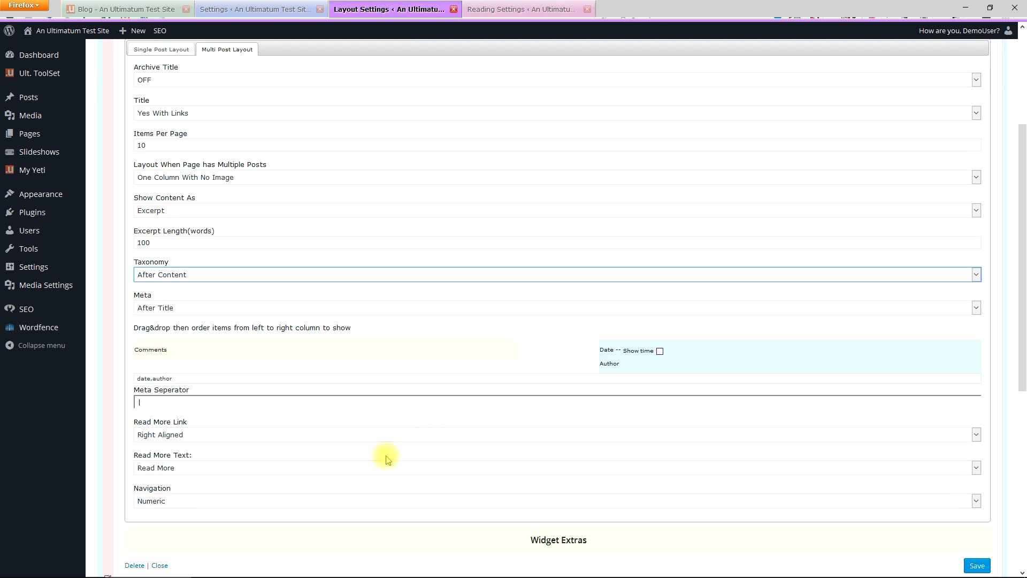
pyautogui.click(191, 437)
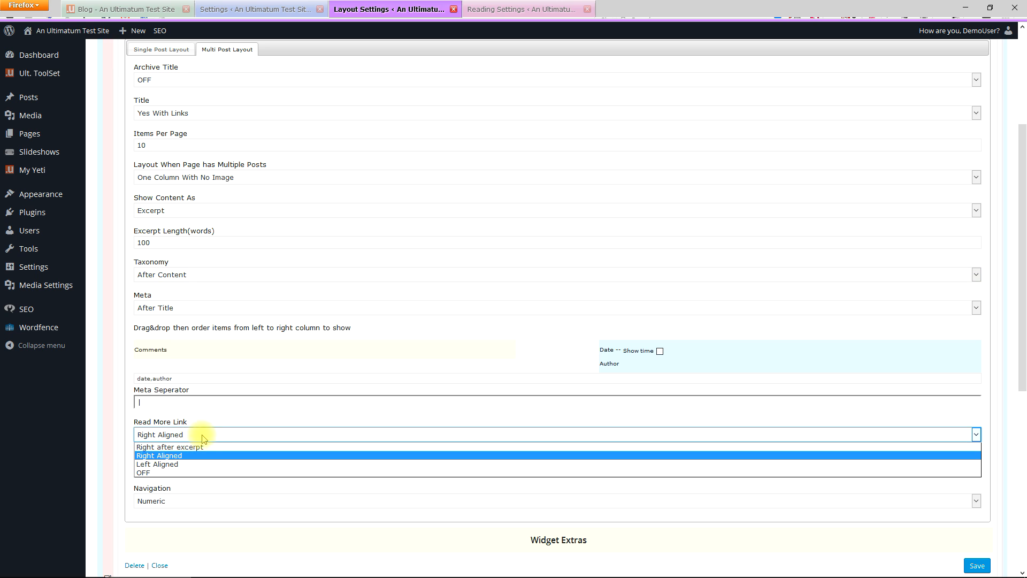
pyautogui.click(193, 464)
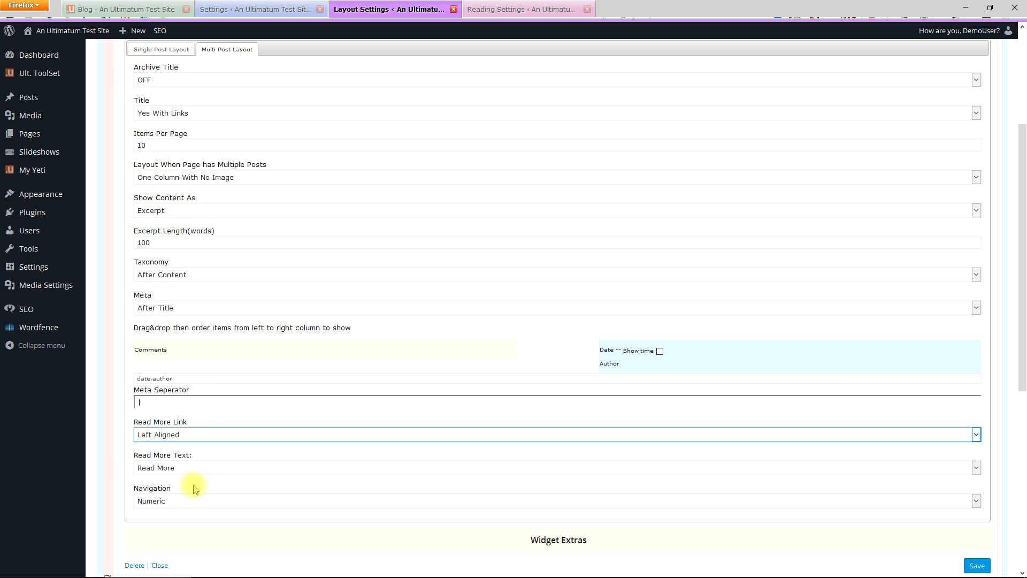
pyautogui.click(183, 469)
pyautogui.click(179, 482)
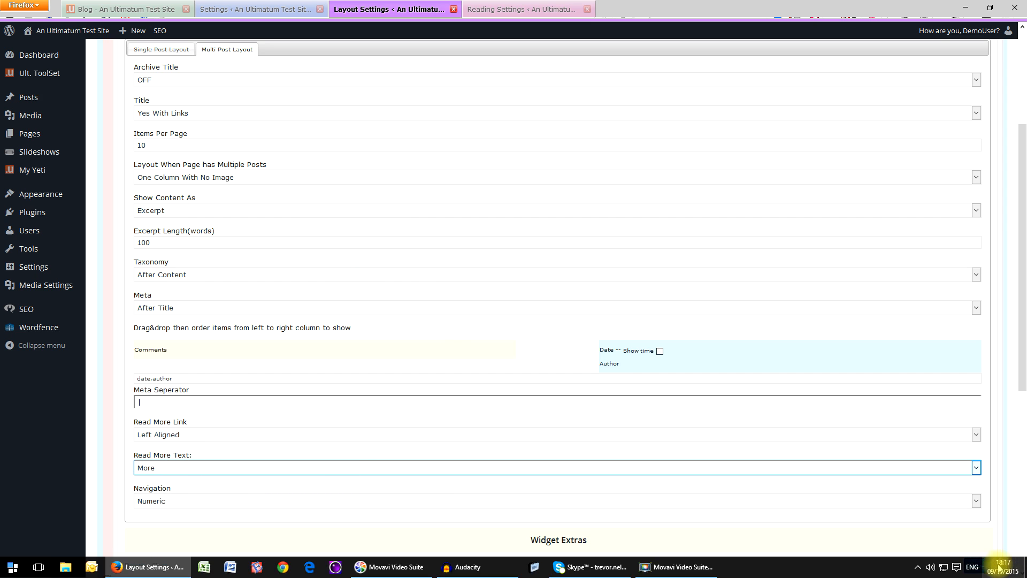
pyautogui.click(989, 565)
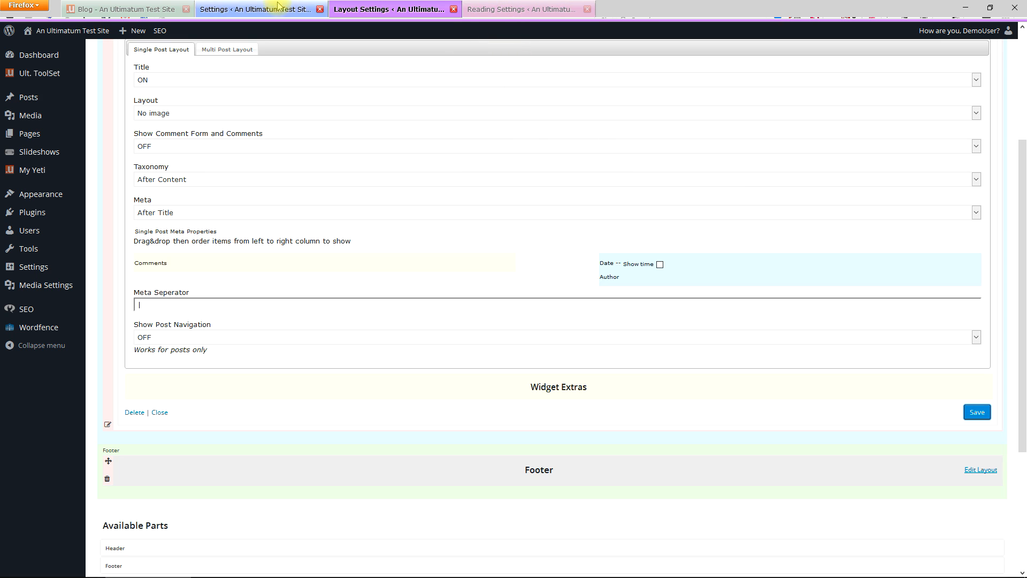
# Step: Reload the site's Blog page and inspect the first post title to check its heading tag, closing the inspector when done
pyautogui.click(133, 9)
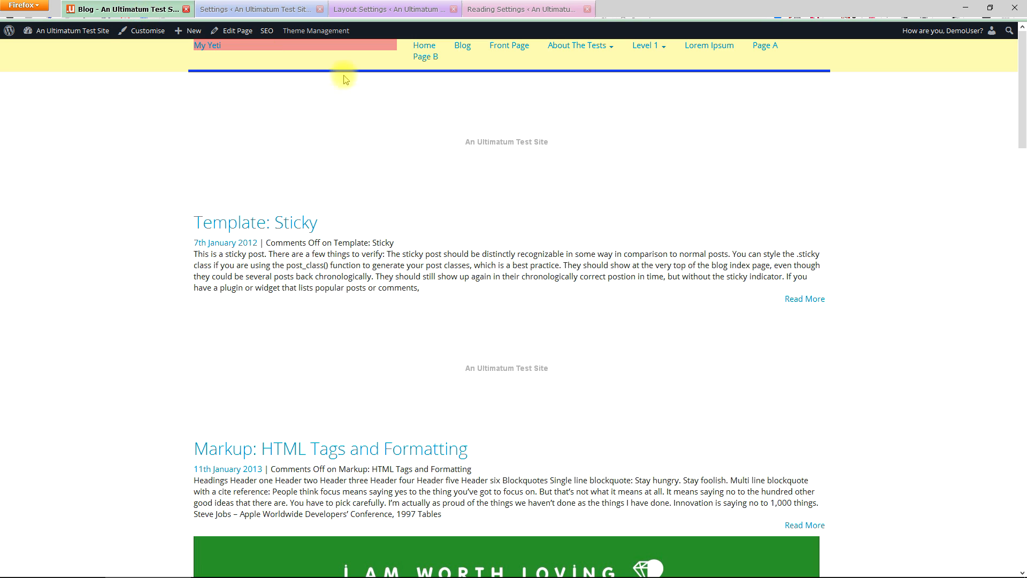
pyautogui.click(424, 45)
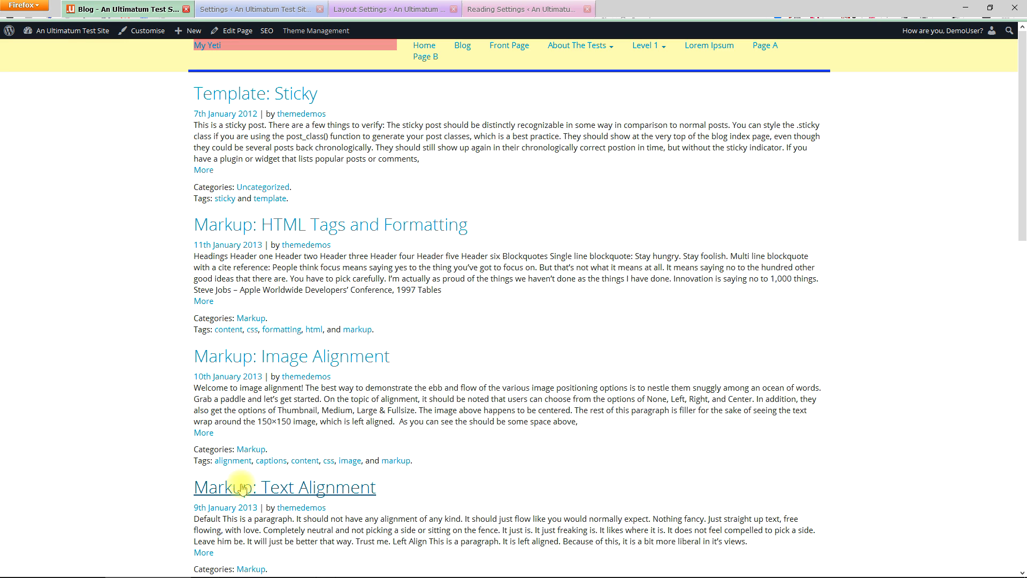
pyautogui.rightClick(241, 96)
pyautogui.click(313, 204)
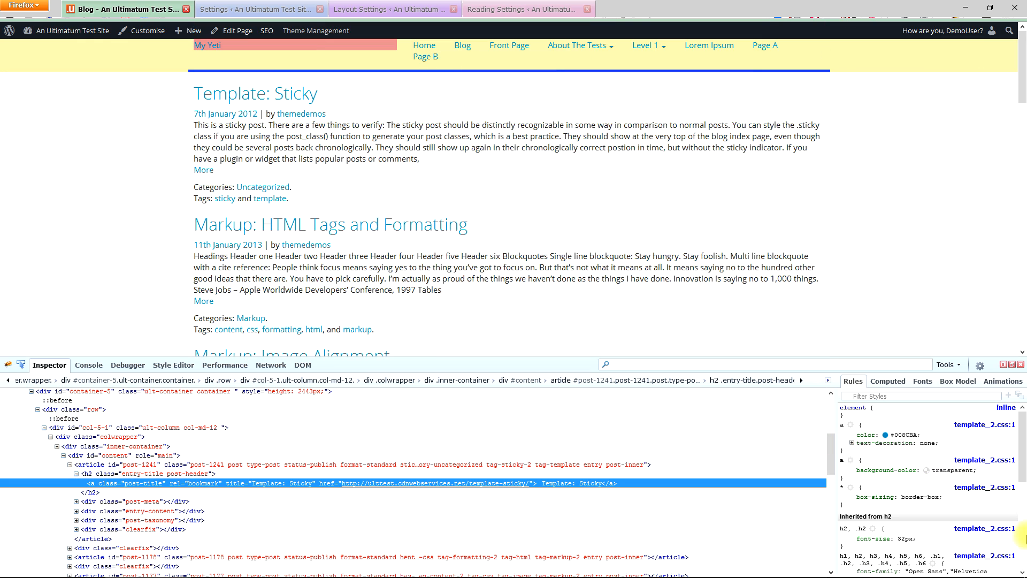
pyautogui.click(1021, 365)
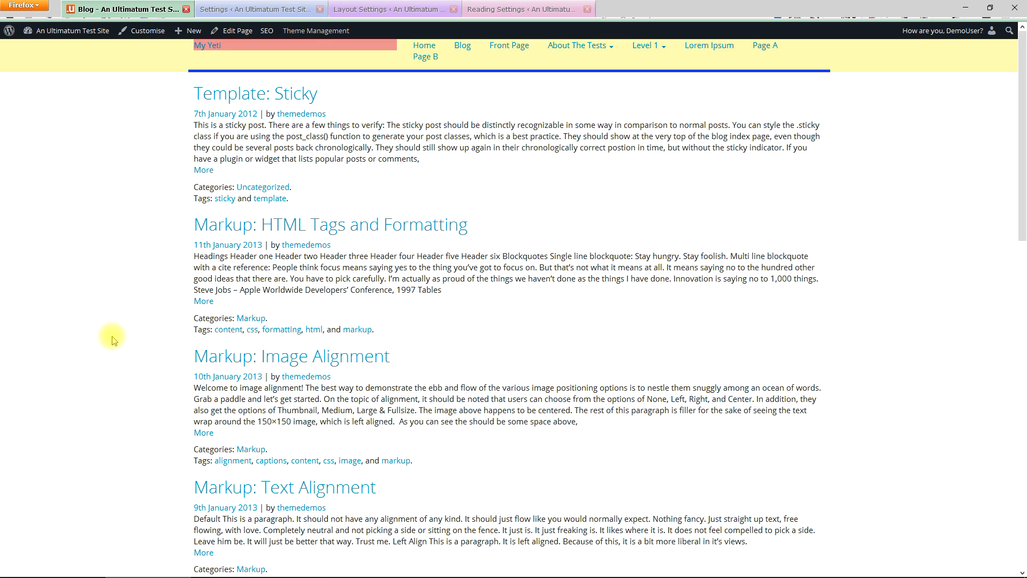
# Step: Look through the Blog page's post listing down to its page navigation and return to the first post
pyautogui.scroll(-15, 120, 335)
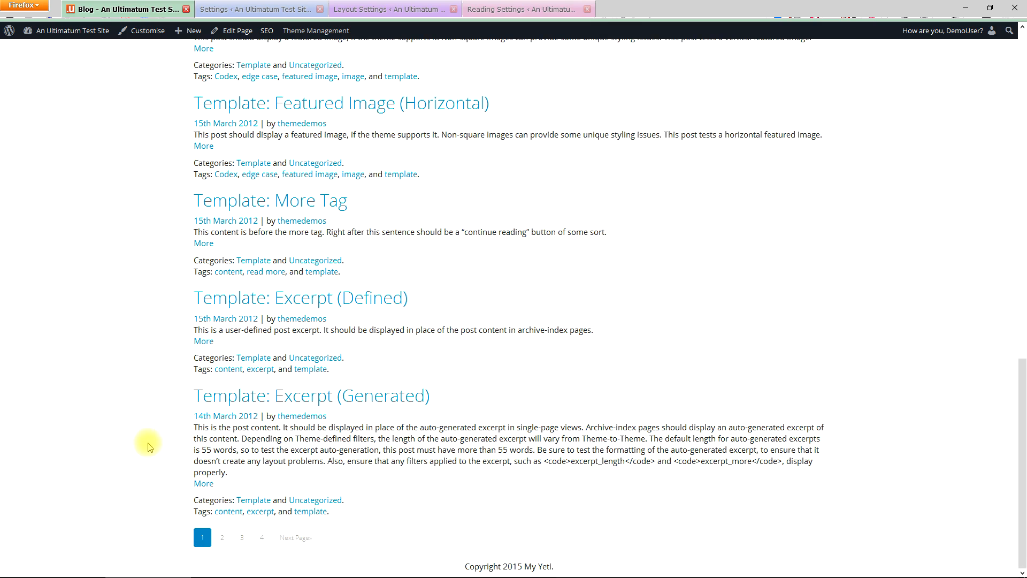
pyautogui.scroll(15, 214, 429)
pyautogui.scroll(1, 146, 411)
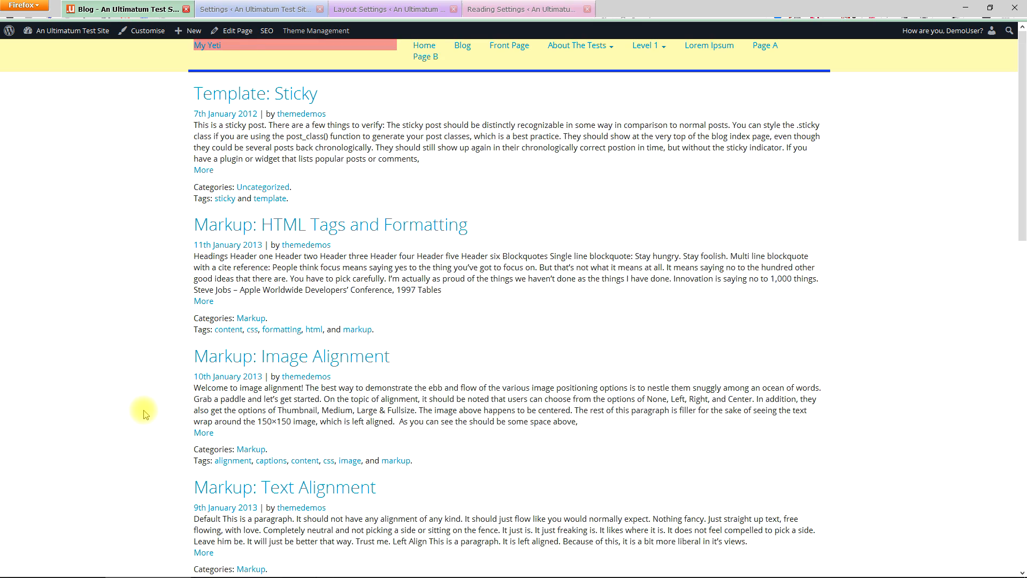
# Step: Leave the Default layout for Desktop Yeti's layouts overview and close the Reading Settings tab
pyautogui.click(400, 16)
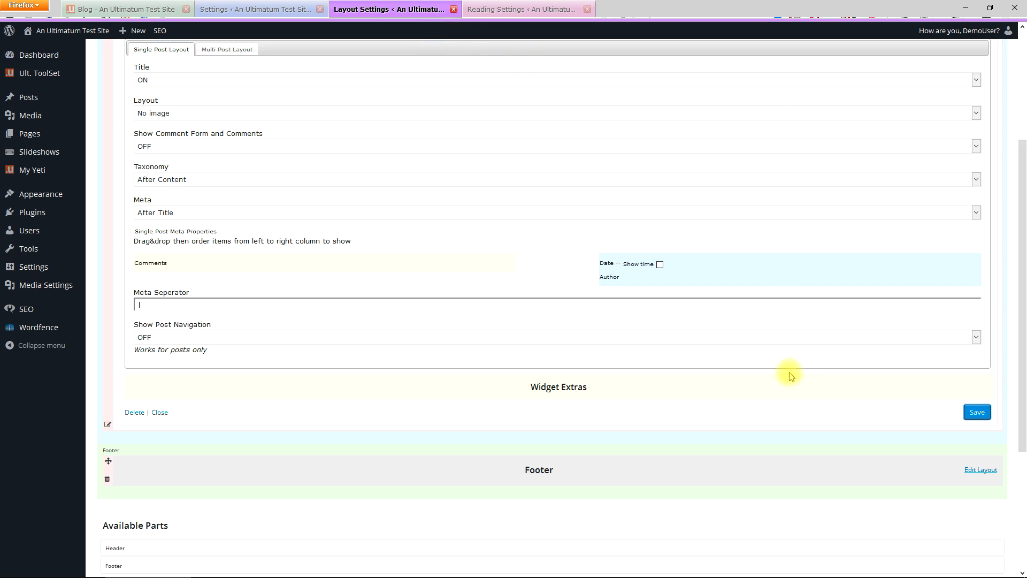
pyautogui.scroll(3, 452, 211)
pyautogui.click(462, 64)
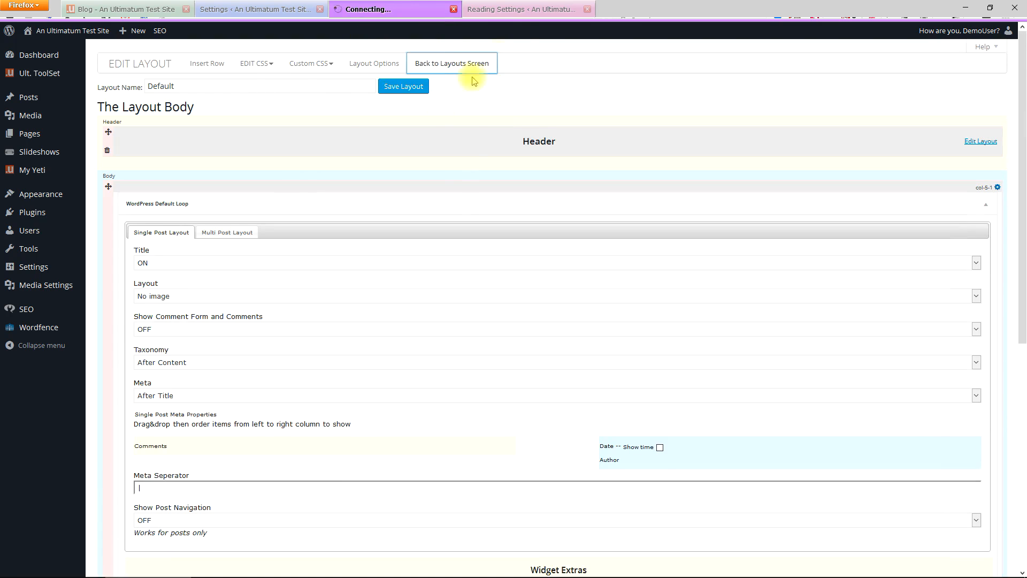
pyautogui.click(527, 9)
pyautogui.click(586, 10)
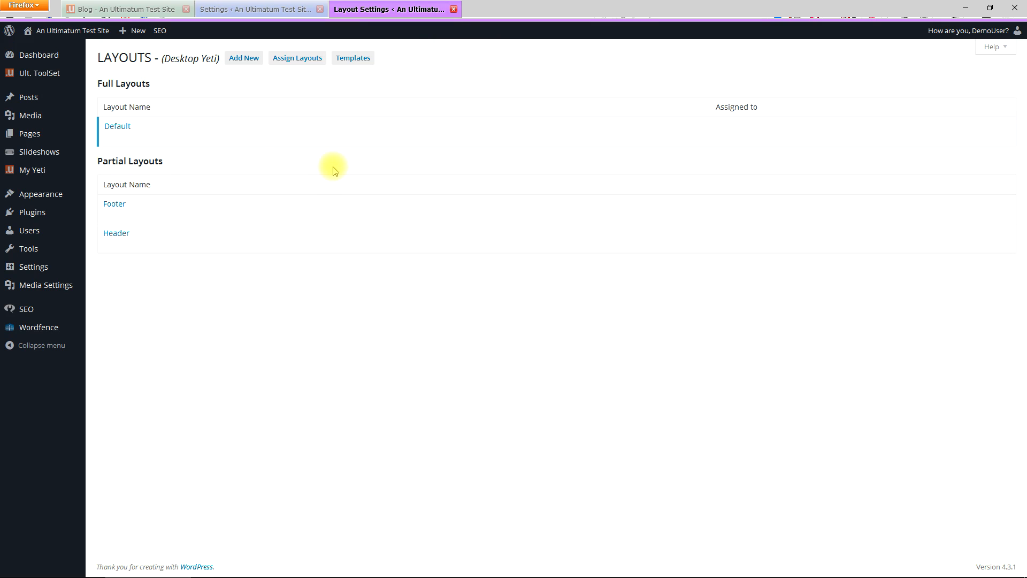
# Step: Open the layout assignment dialog, examine the available post and page types, and close it without assigning anything
pyautogui.moveTo(125, 134)
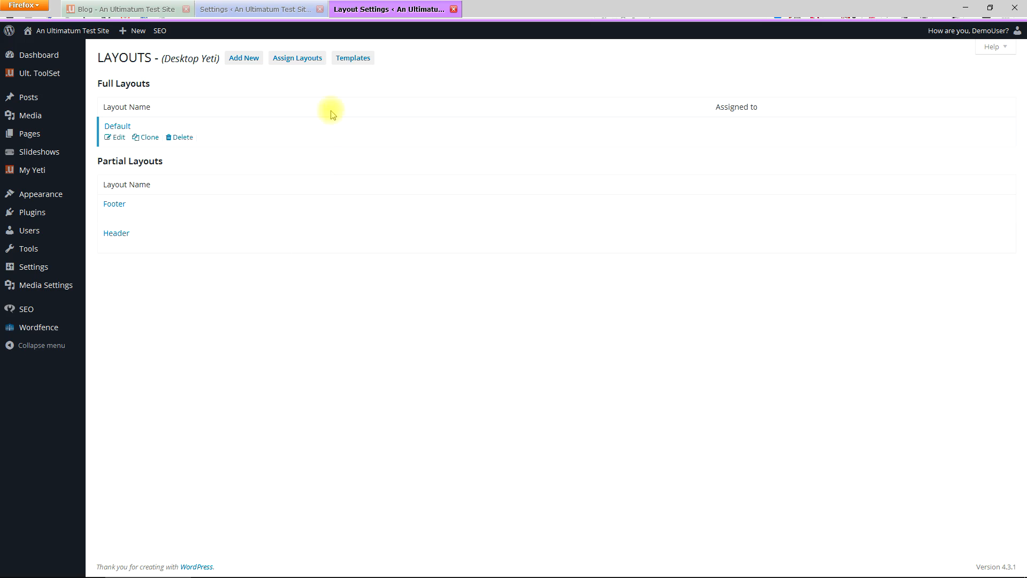
pyautogui.click(300, 60)
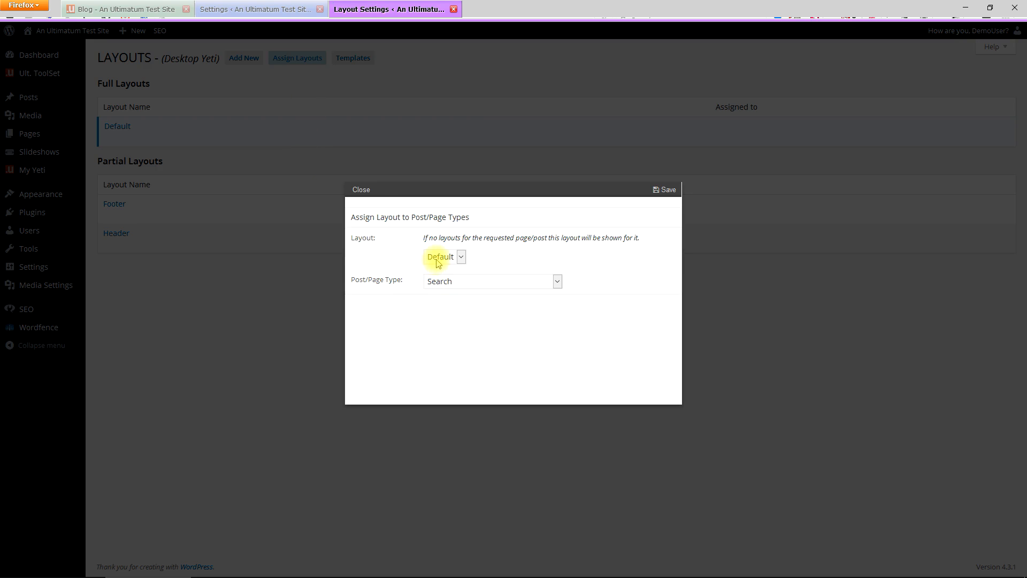
pyautogui.click(438, 287)
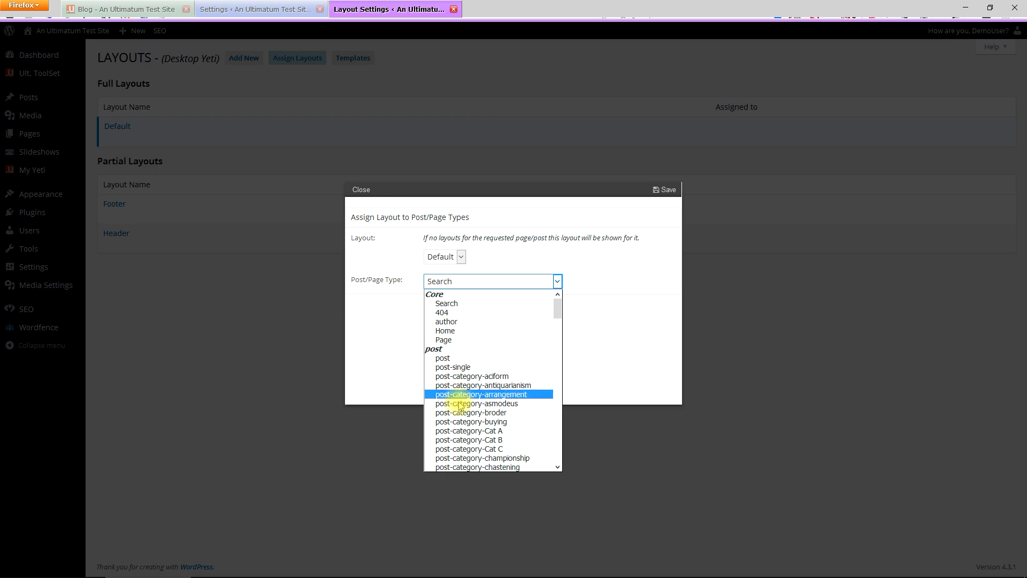
pyautogui.moveTo(556, 307); pyautogui.dragTo(558, 478)
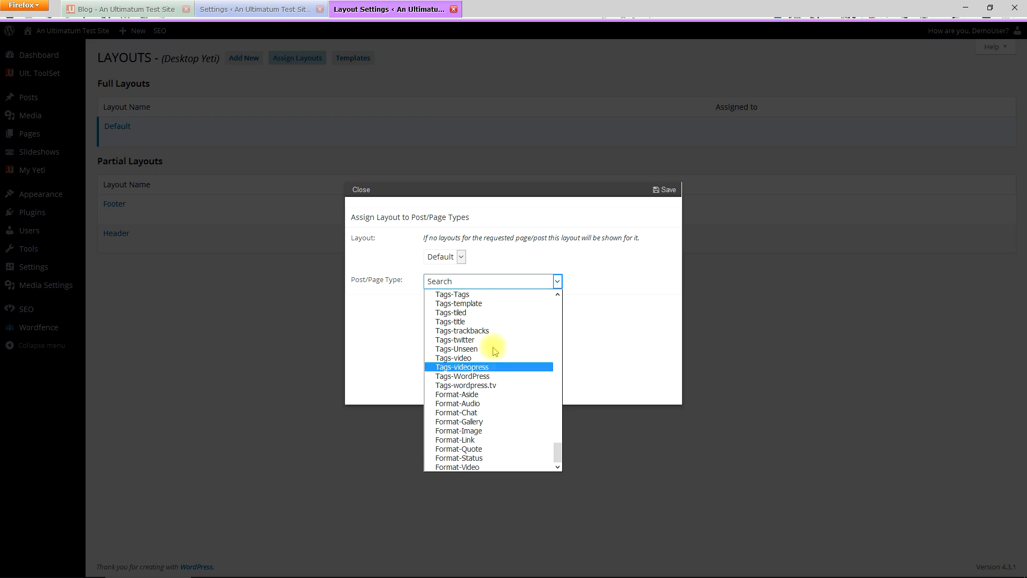
pyautogui.click(487, 252)
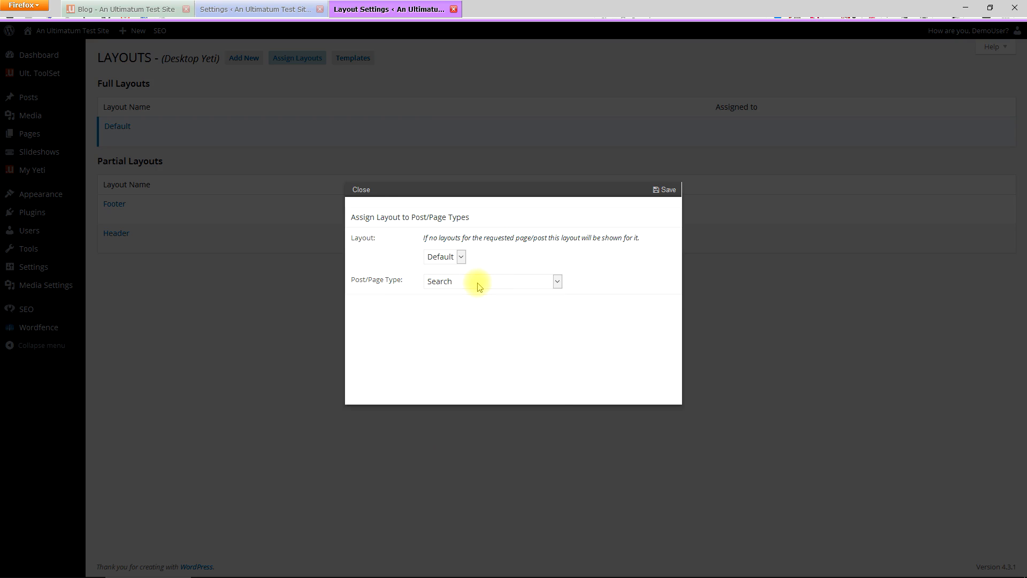
pyautogui.click(359, 190)
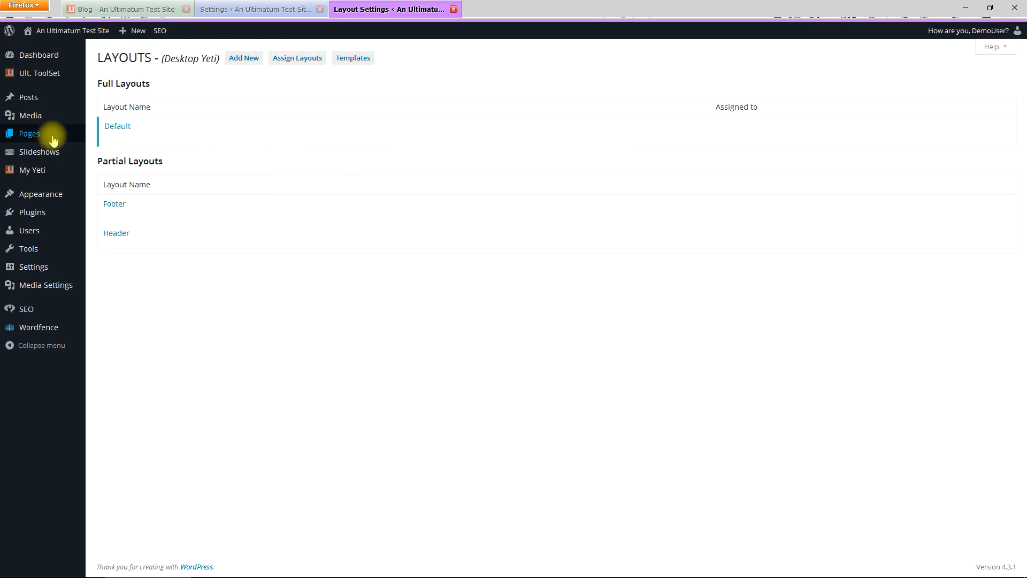
# Step: Open the list of all pages in a new tab and open Front Page for editing
pyautogui.moveTo(52, 142)
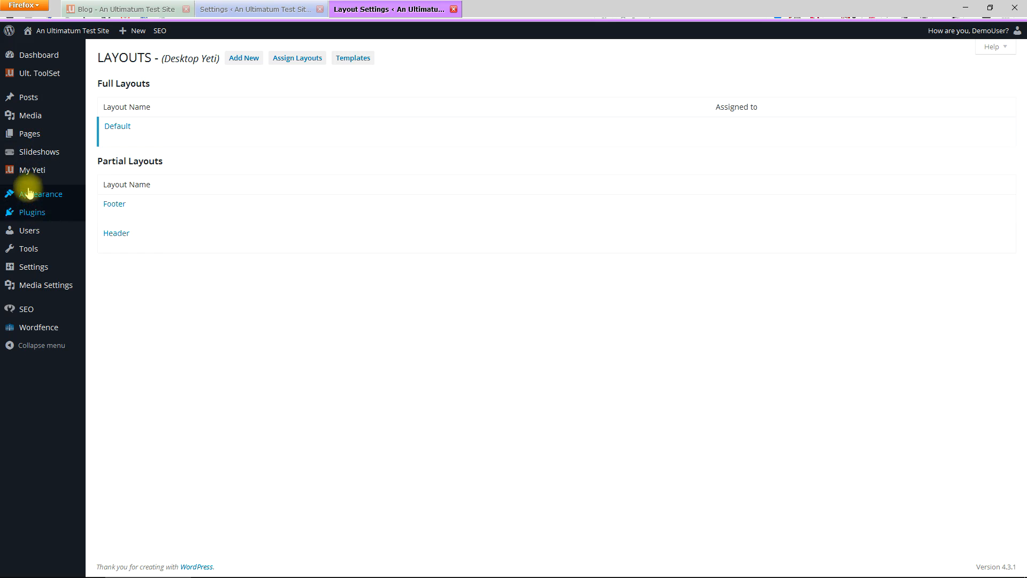
pyautogui.moveTo(30, 185)
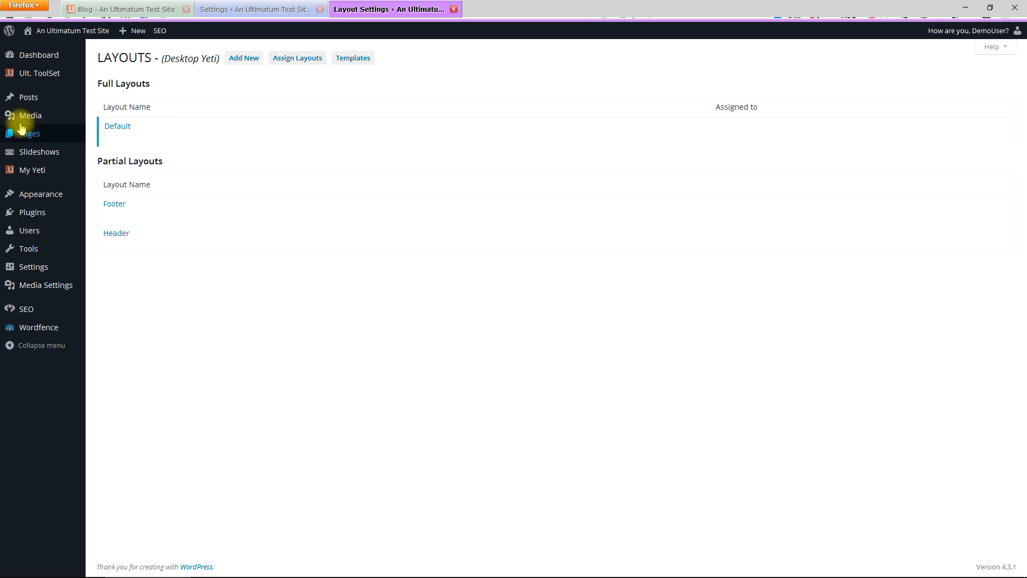
pyautogui.moveTo(31, 107)
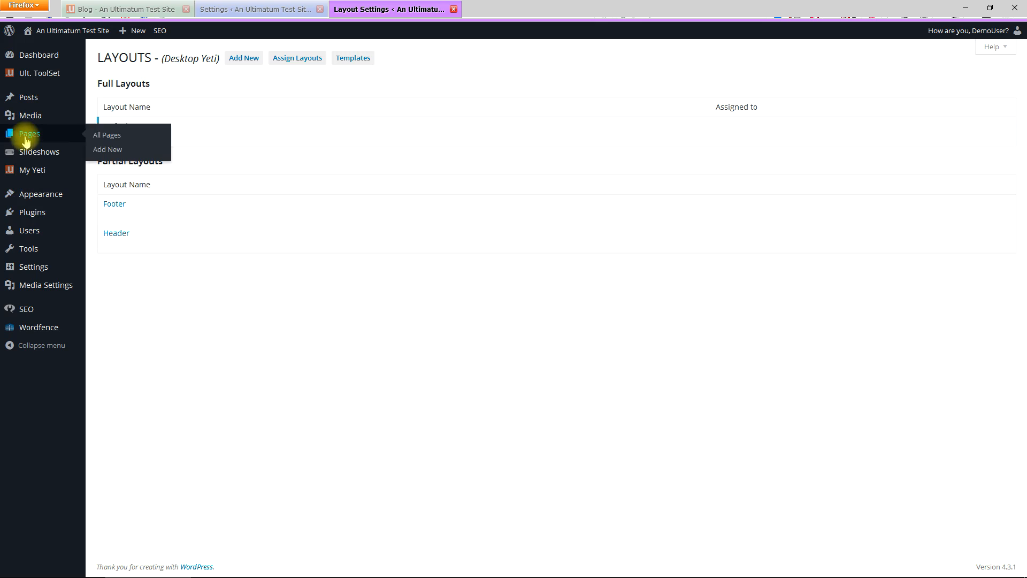
pyautogui.middleClick(103, 136)
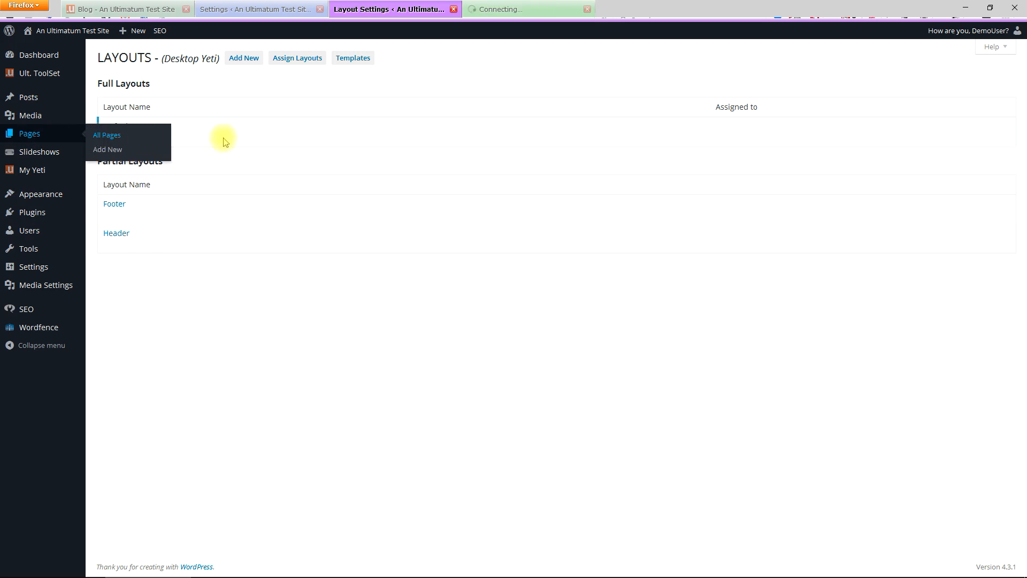
pyautogui.click(534, 11)
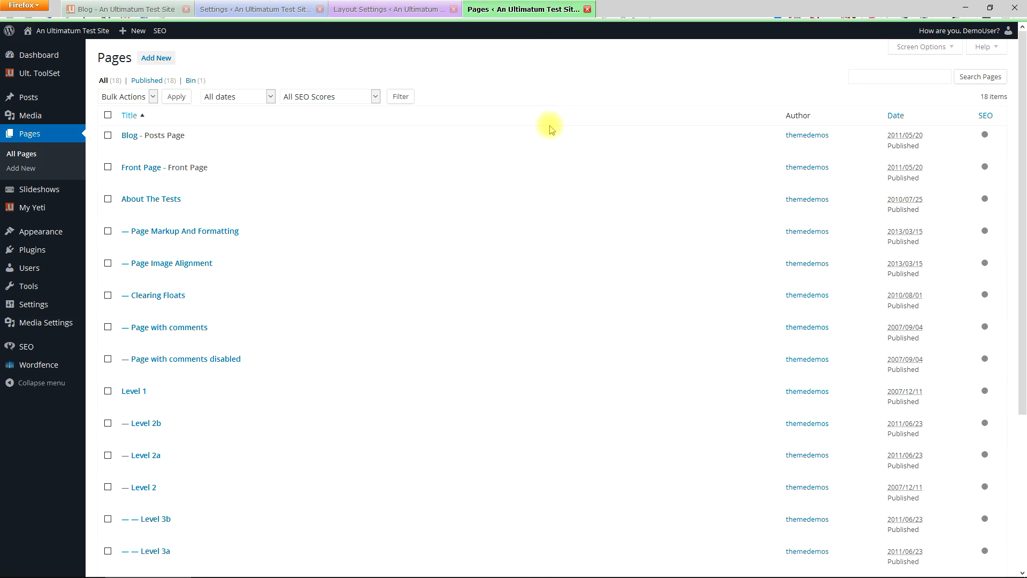
pyautogui.moveTo(147, 177)
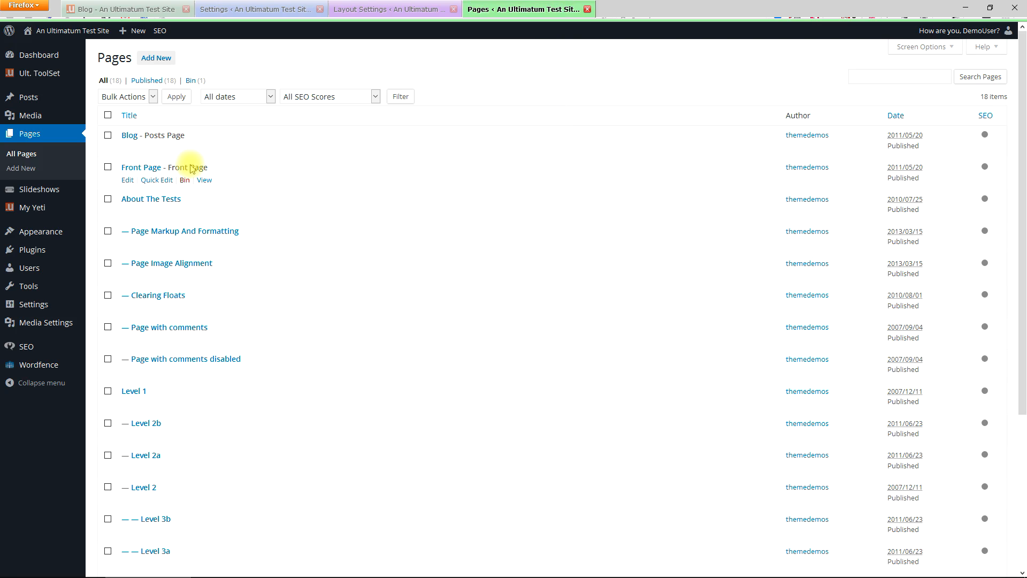
pyautogui.click(127, 179)
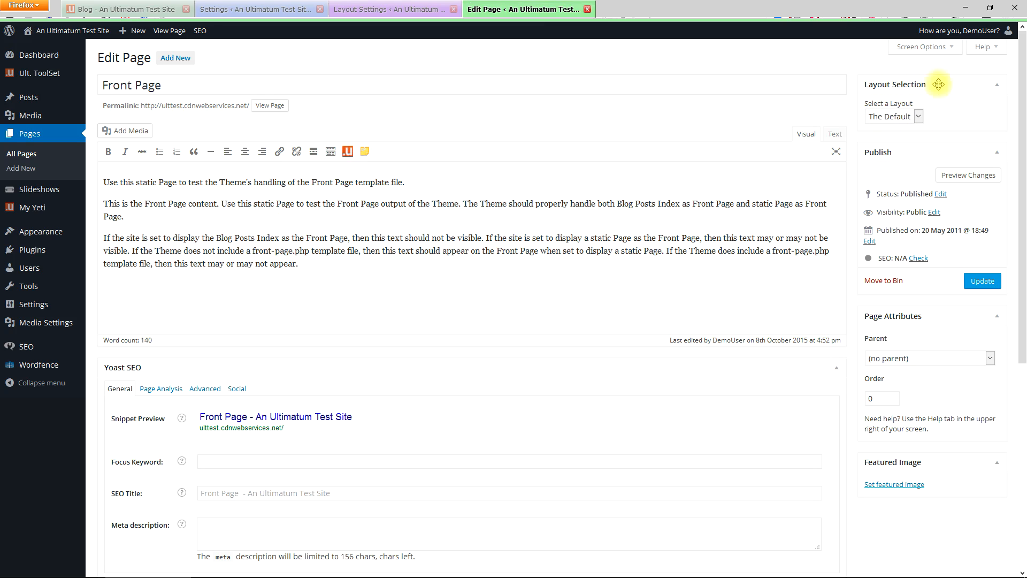
# Step: Examine the layouts offered in Front Page's Layout Selection, and close the page editor without changing the selection
pyautogui.click(887, 119)
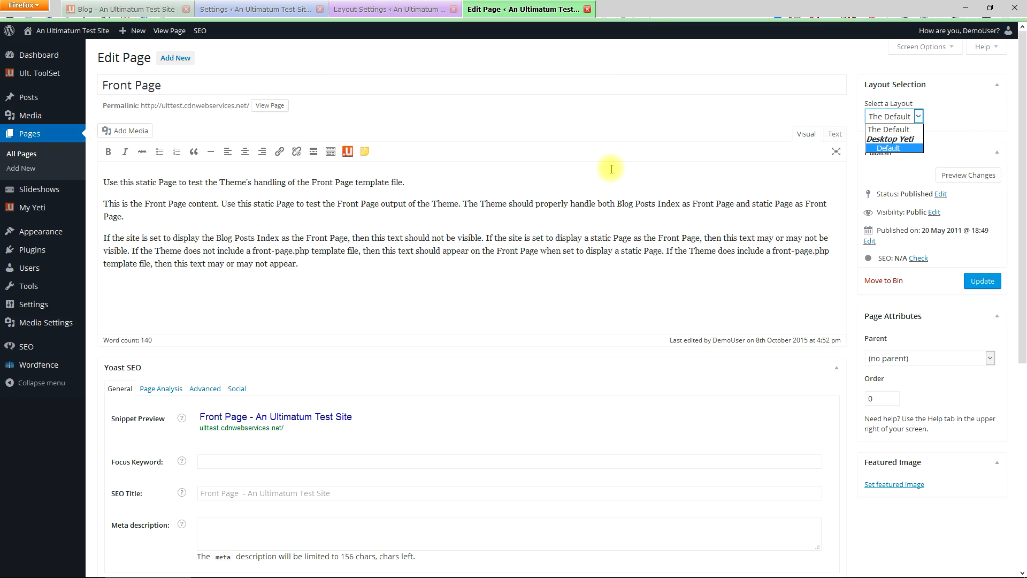
pyautogui.click(570, 122)
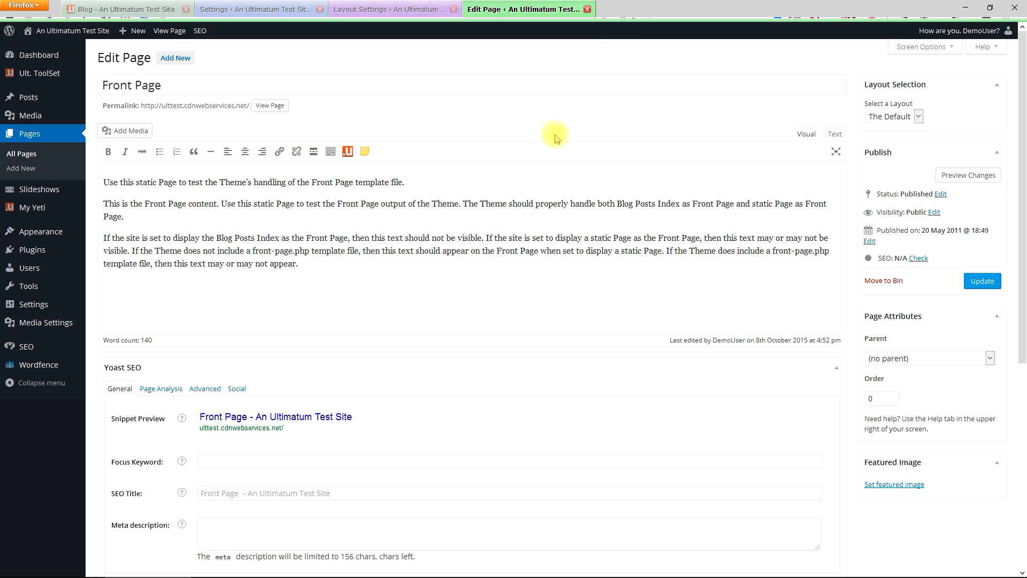
pyautogui.click(589, 9)
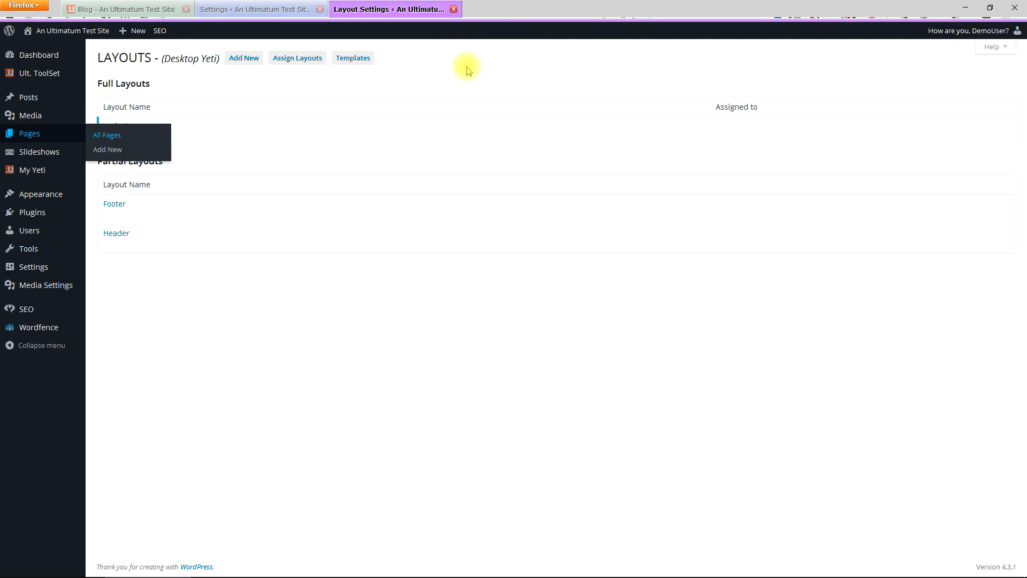